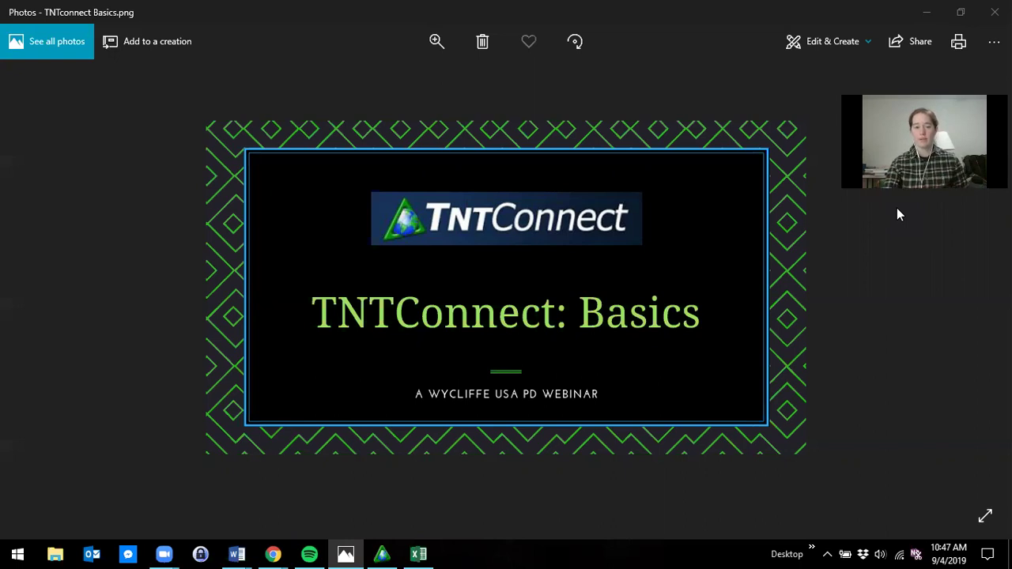
- Bring the Chrome window with the TntConnect Downloads page in front of Windows Photos
mouse_move(272, 553)
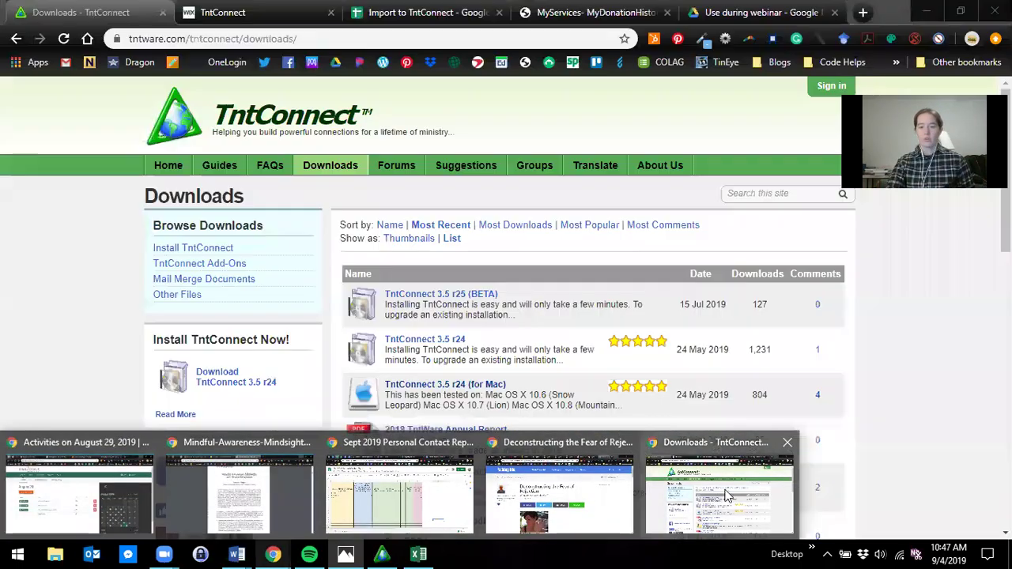
click(709, 478)
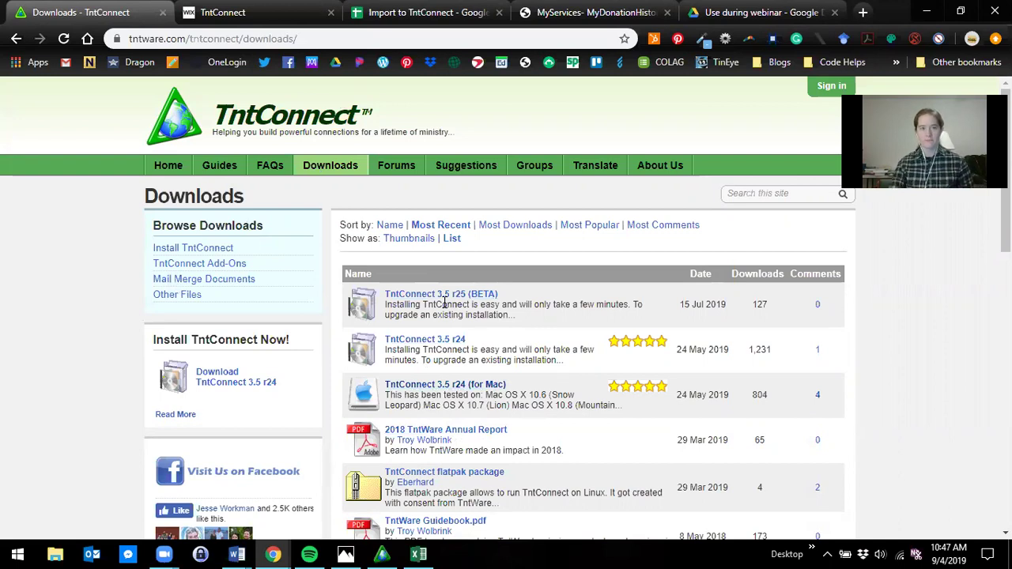
- On the webinar site tab, dismiss the Register Now pop-up and open the TntConnect Basics page
click(238, 12)
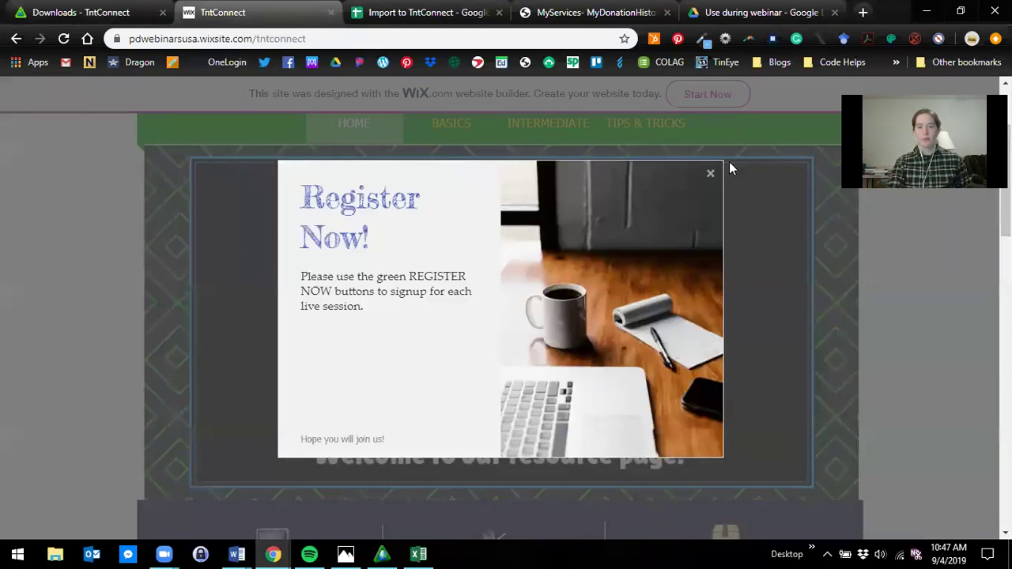
click(711, 182)
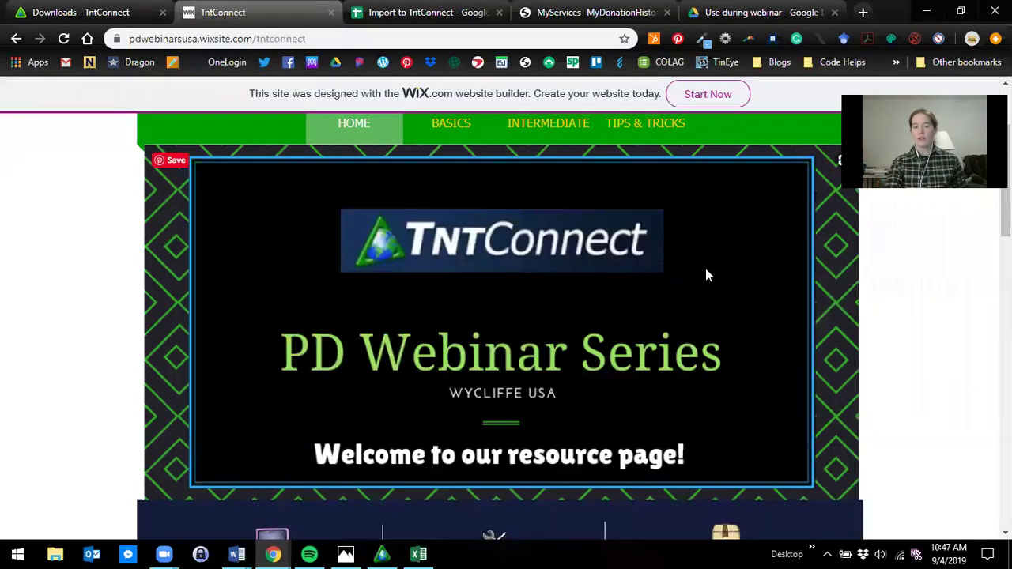
scroll(707, 275, down, 3)
scroll(707, 281, down, 1)
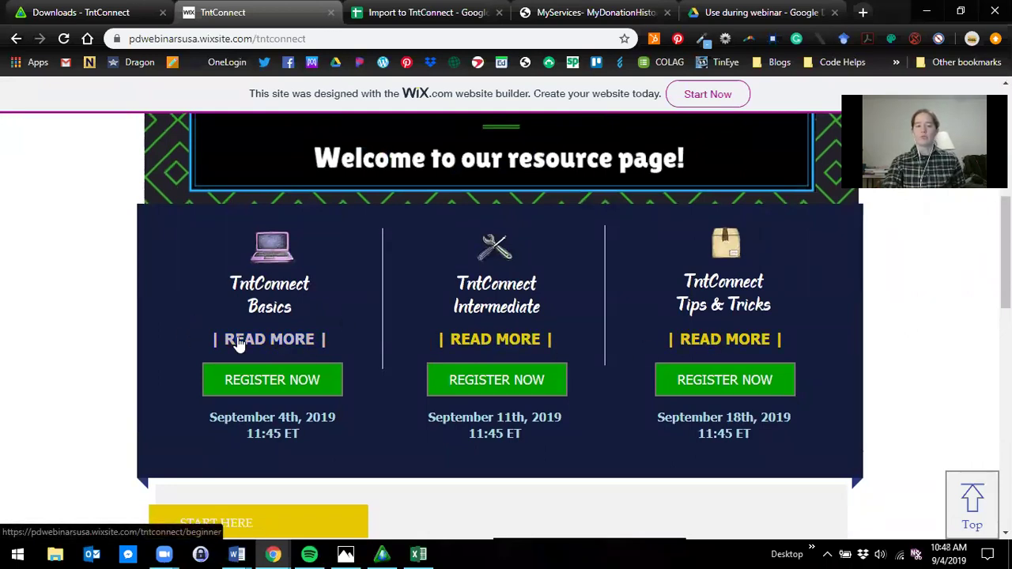
click(287, 321)
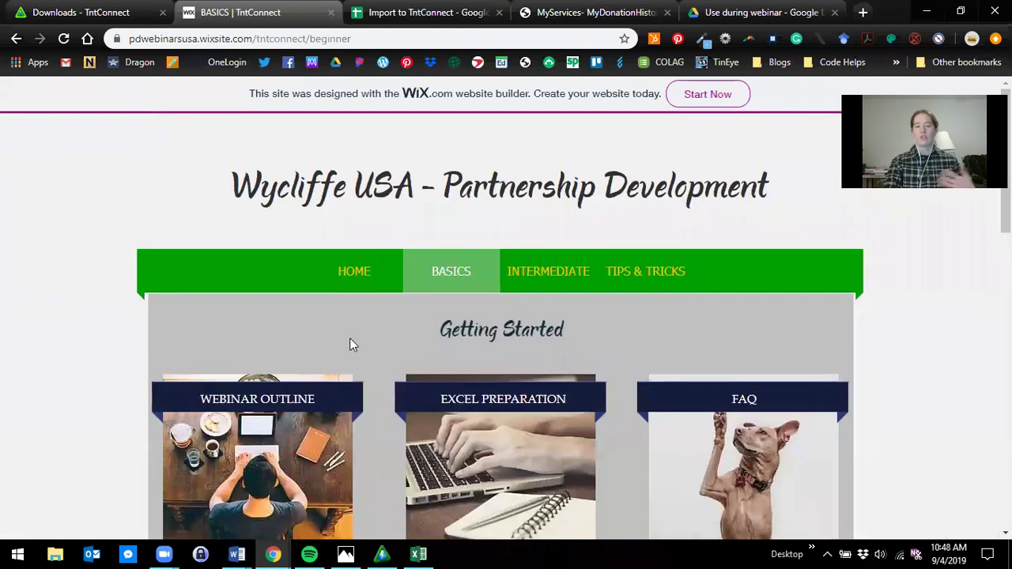
- Browse the Basics page's Getting Started resource cards, then return to the TntConnect database window
scroll(521, 370, down, 2)
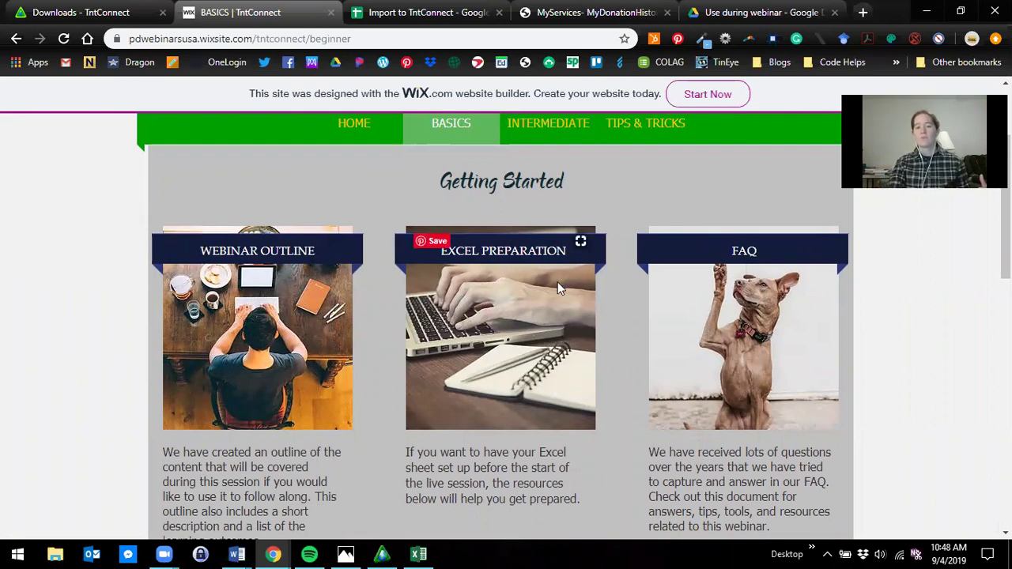
scroll(566, 303, down, 1)
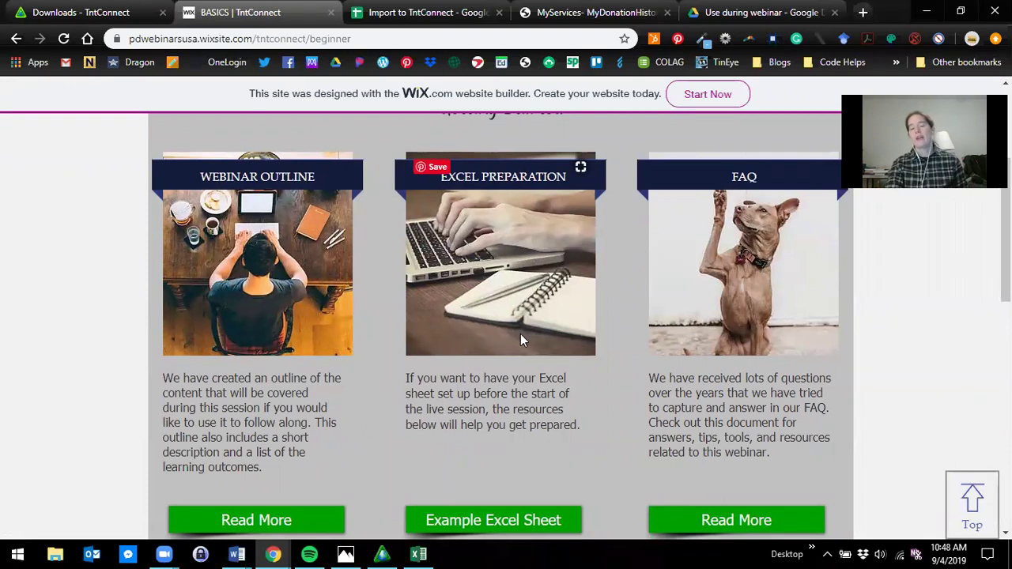
scroll(527, 339, down, 2)
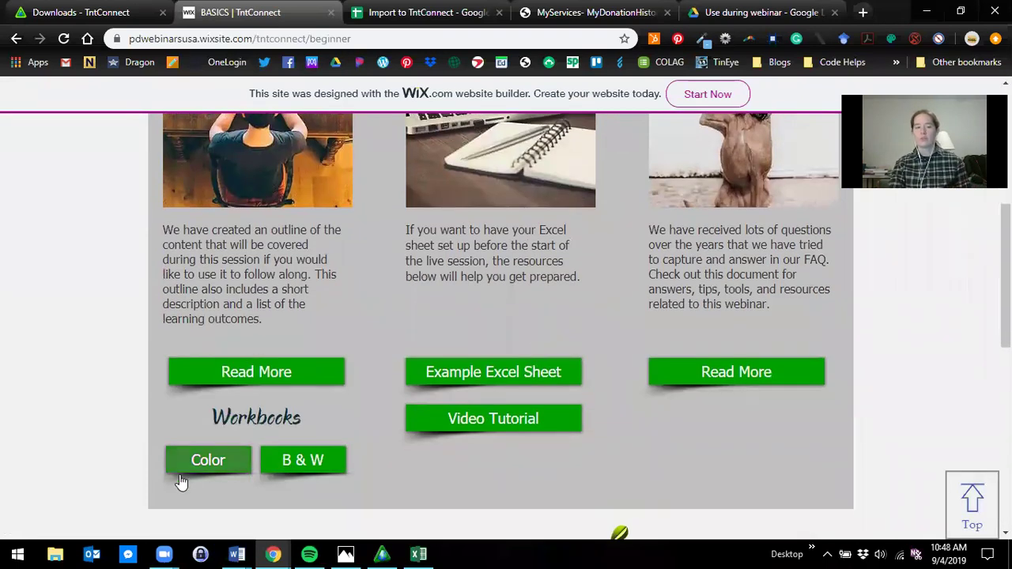
scroll(300, 463, down, 6)
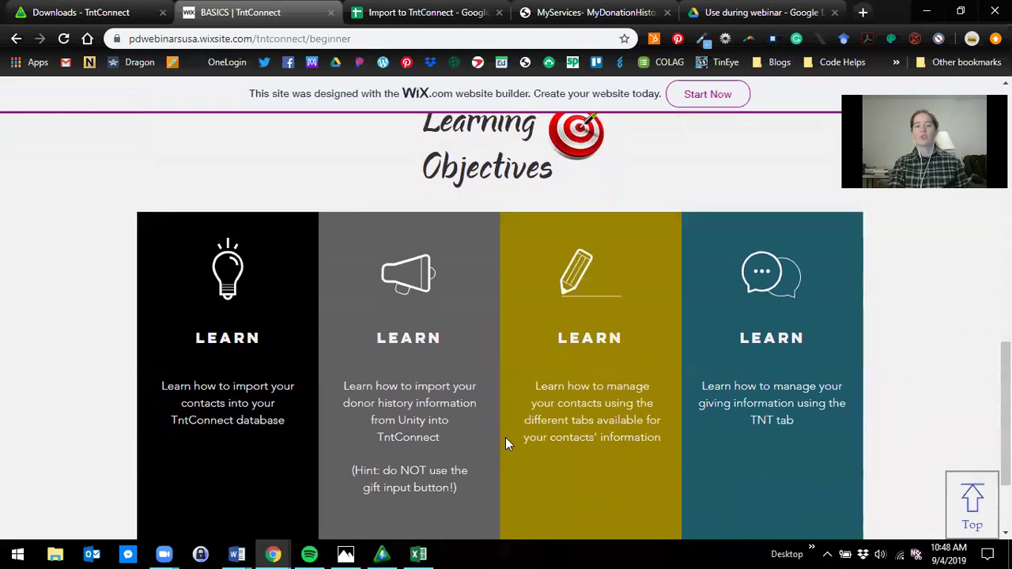
scroll(542, 430, down, 1)
scroll(542, 428, up, 8)
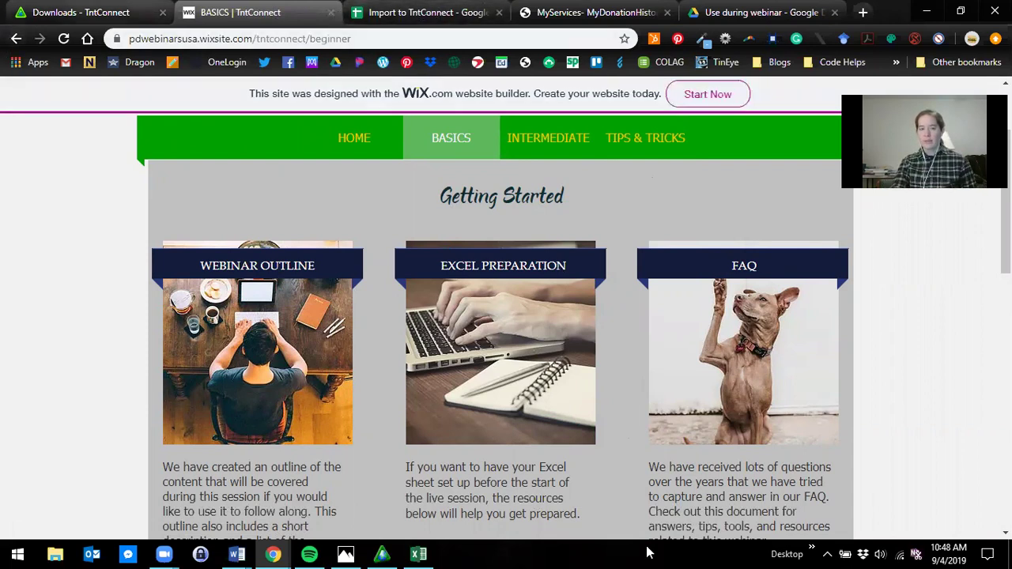
click(390, 553)
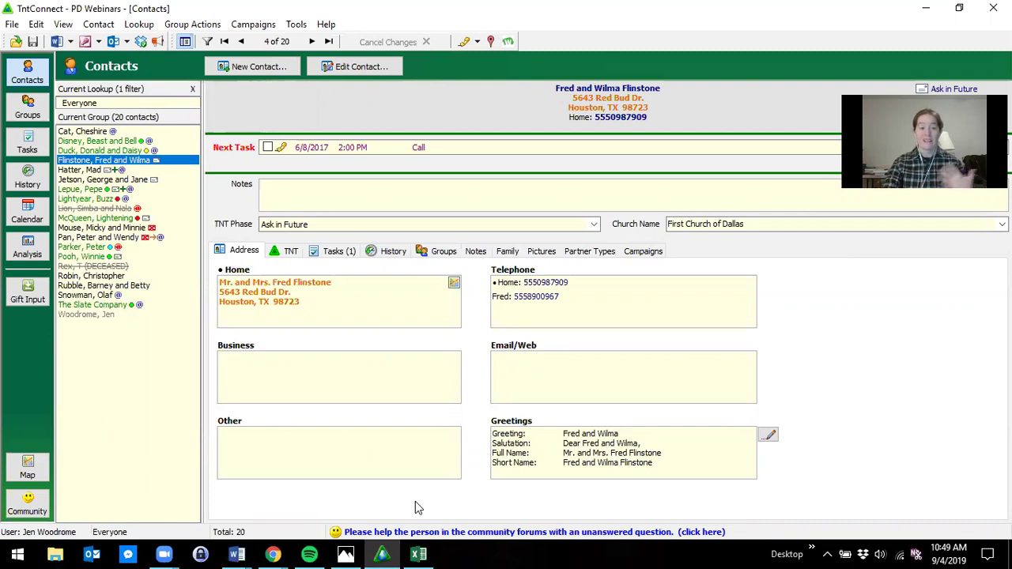
- Return to the browser's Basics page showing the Webinar Outline, Excel Preparation and FAQ cards
click(382, 554)
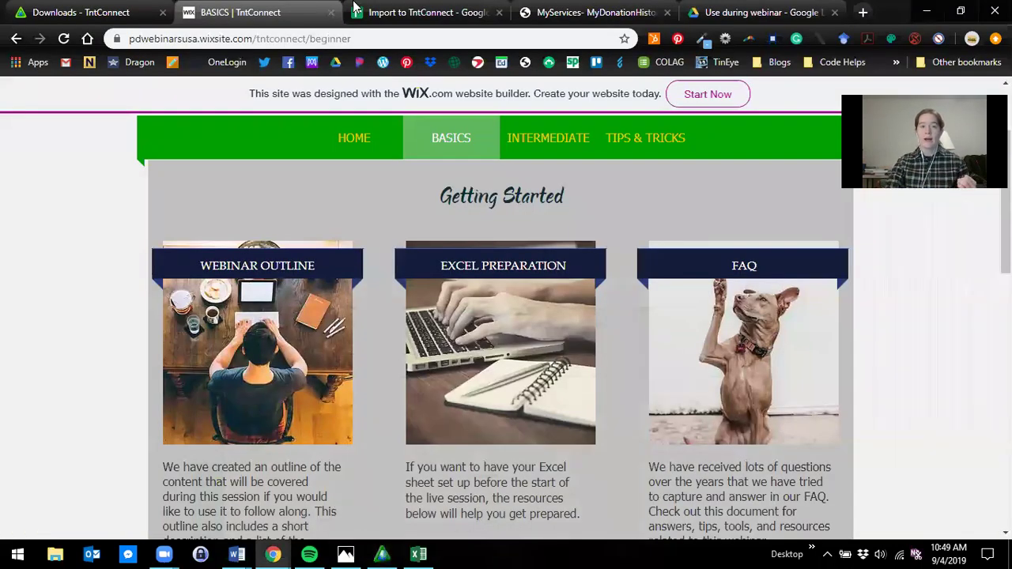
click(387, 14)
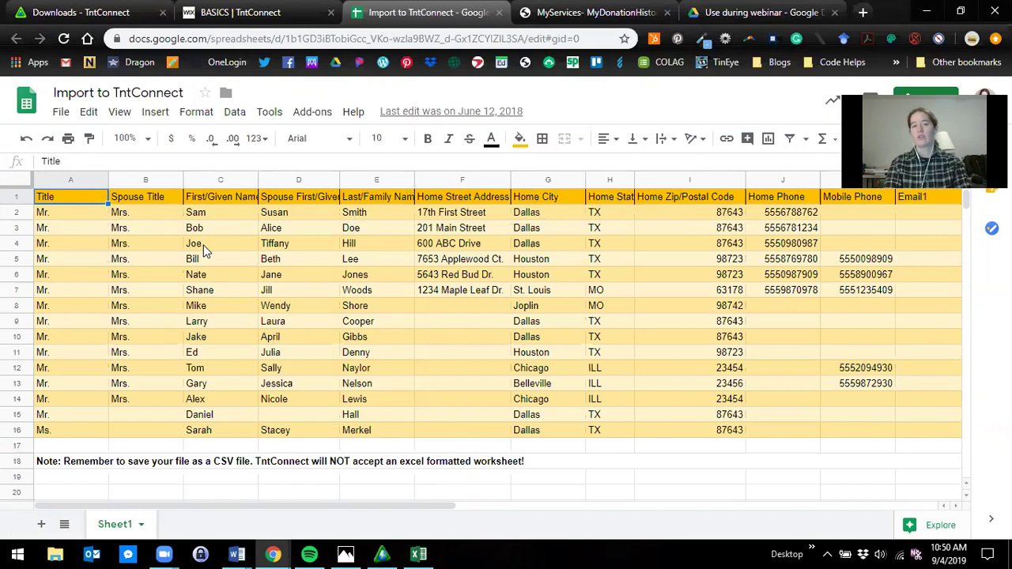
click(237, 12)
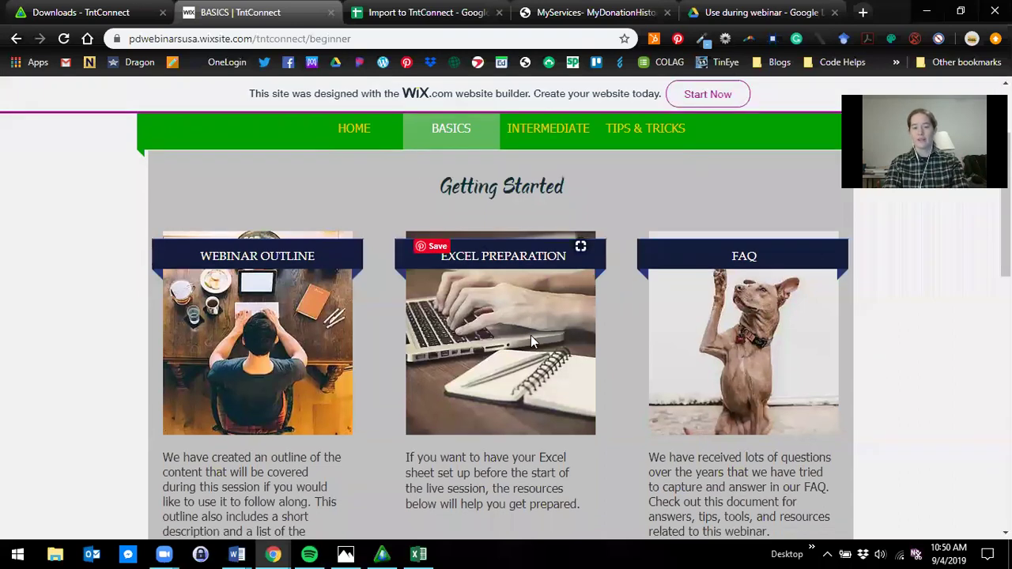
- Open the Import to TntConnect spreadsheet under Excel Preparation, then return to TntConnect's Contacts window
scroll(537, 388, down, 3)
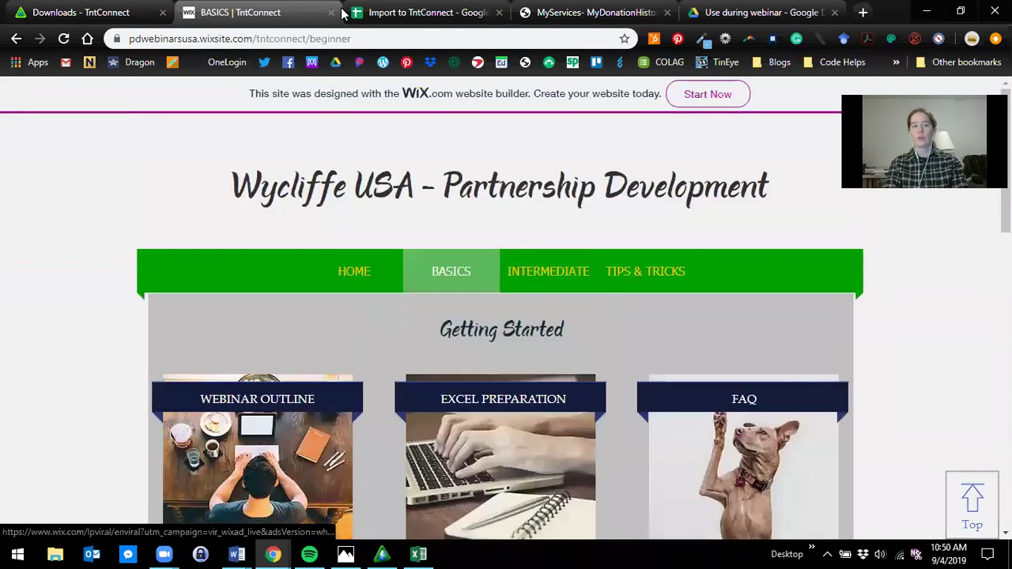
click(389, 15)
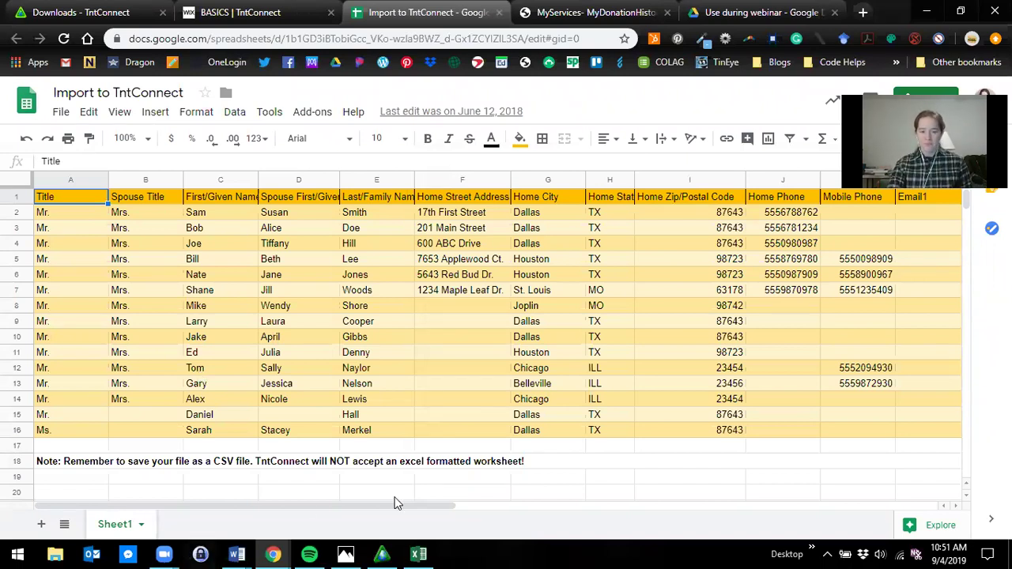
click(384, 554)
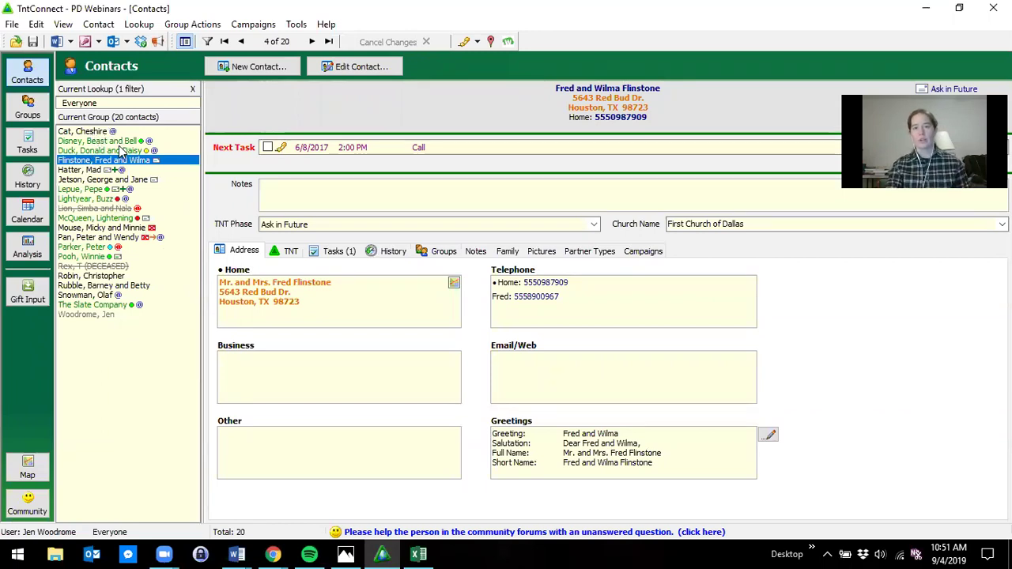
- Look over the File > Import options without choosing one, then start a blank New Contact
click(12, 25)
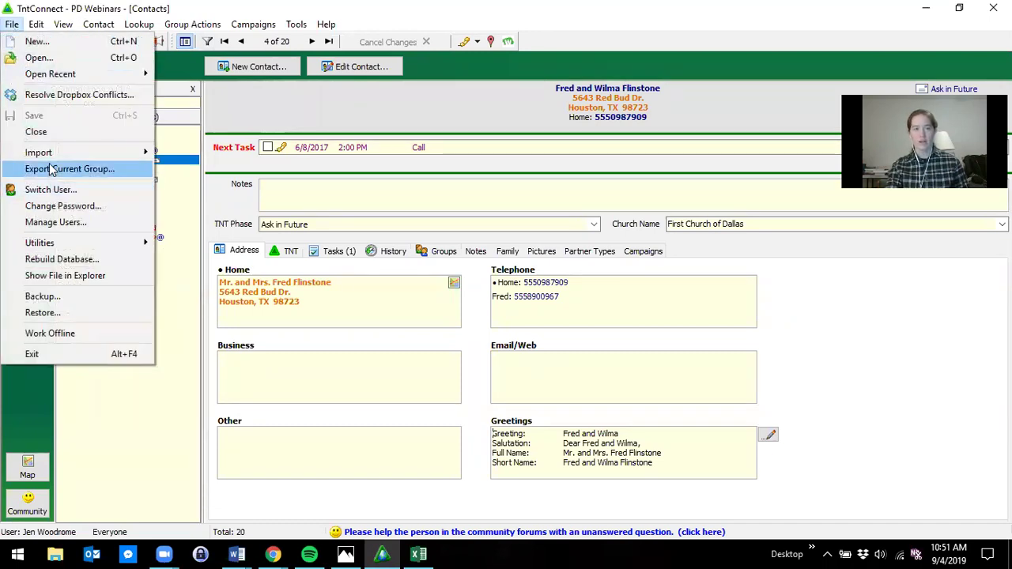
mouse_move(50, 158)
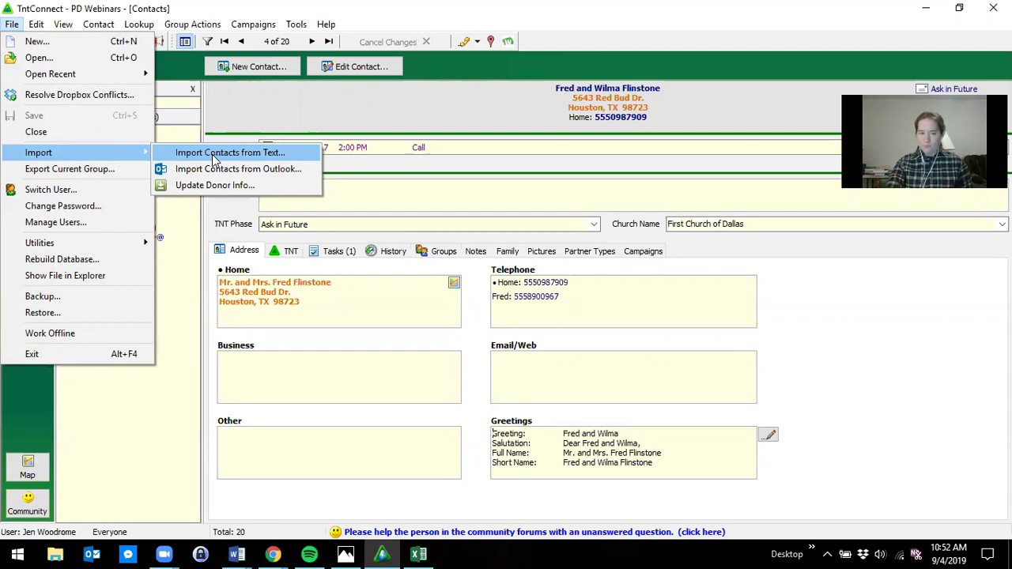
click(249, 117)
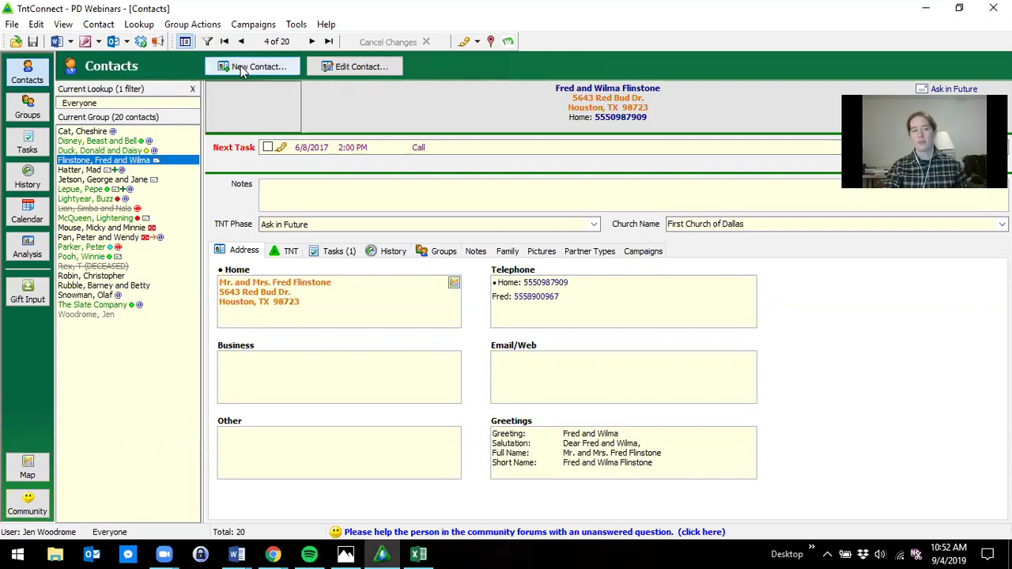
click(245, 73)
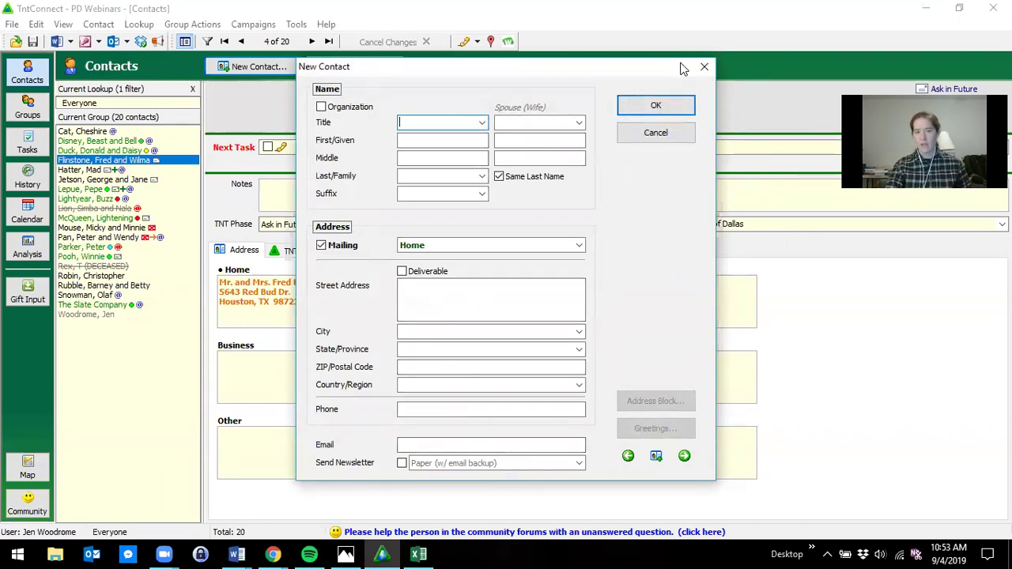
- Close the blank New Contact dialog without saving, returning to the sample contact's details
click(706, 69)
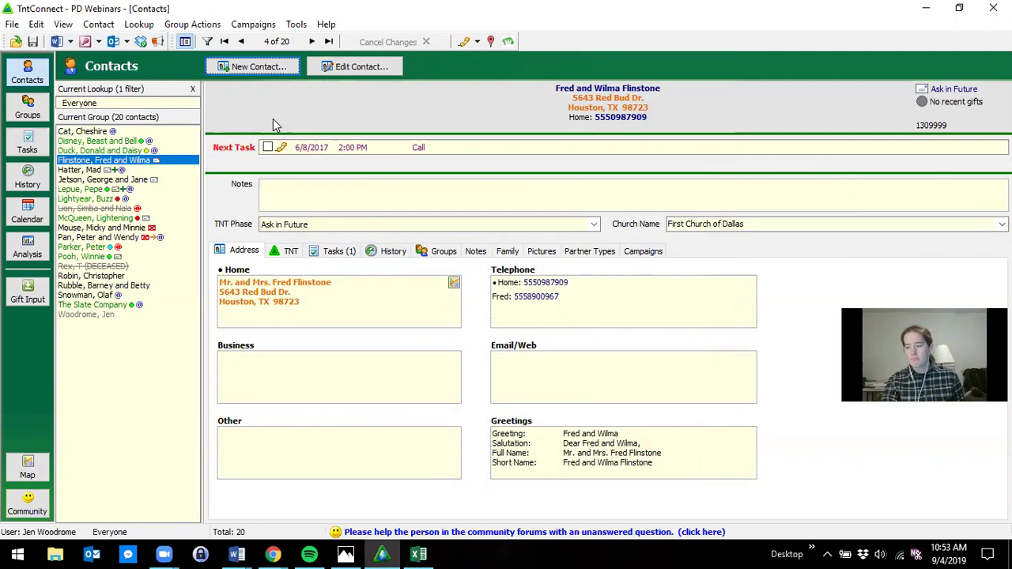
- Display the sample couple's record: $100 monthly support, PARTNER-Financial phase, seven pending tasks
click(104, 315)
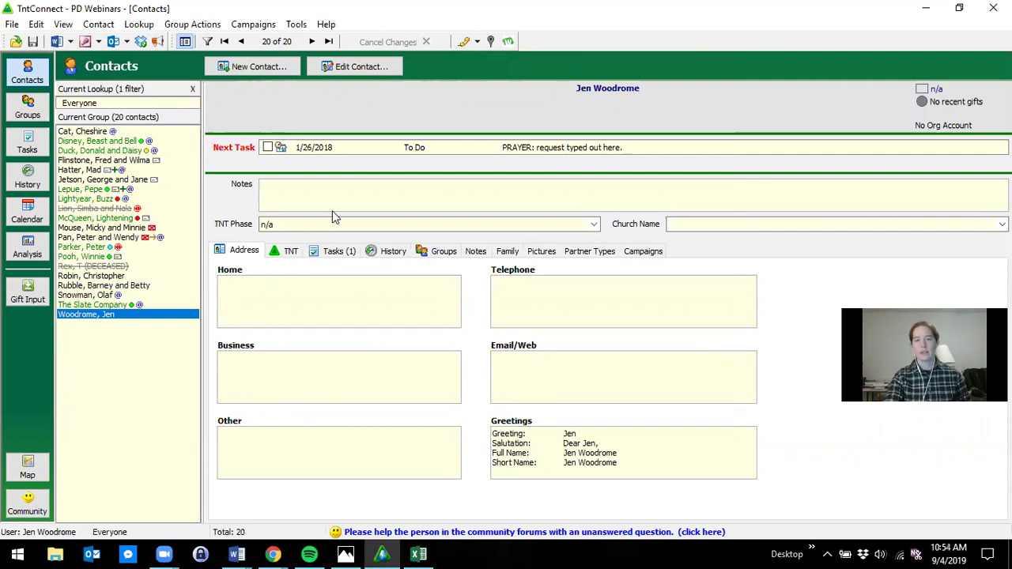
click(117, 142)
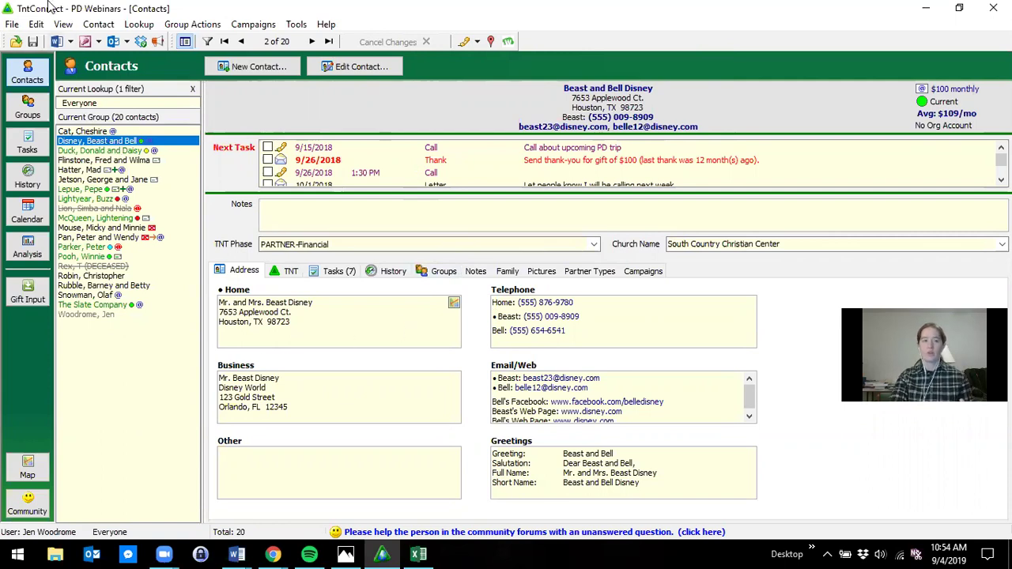
- Bring up the Lookup > By Field contact criteria and open its F1 help page
click(139, 24)
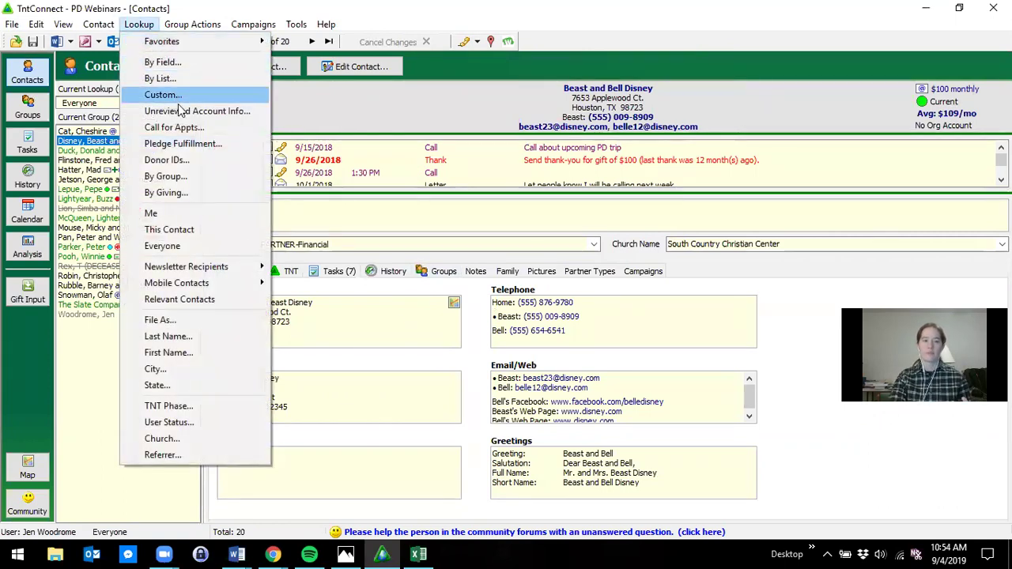
click(178, 63)
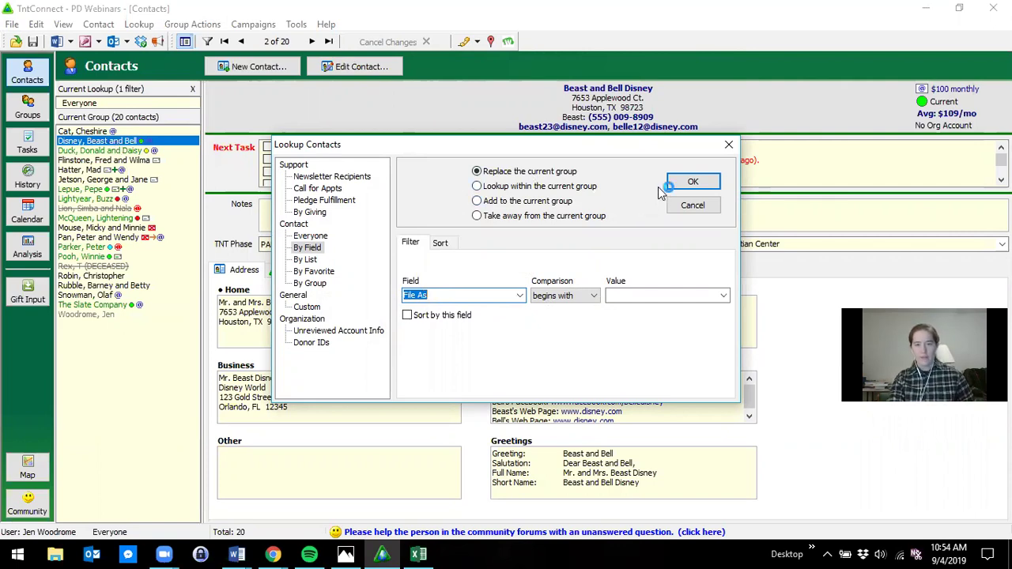
key(F1)
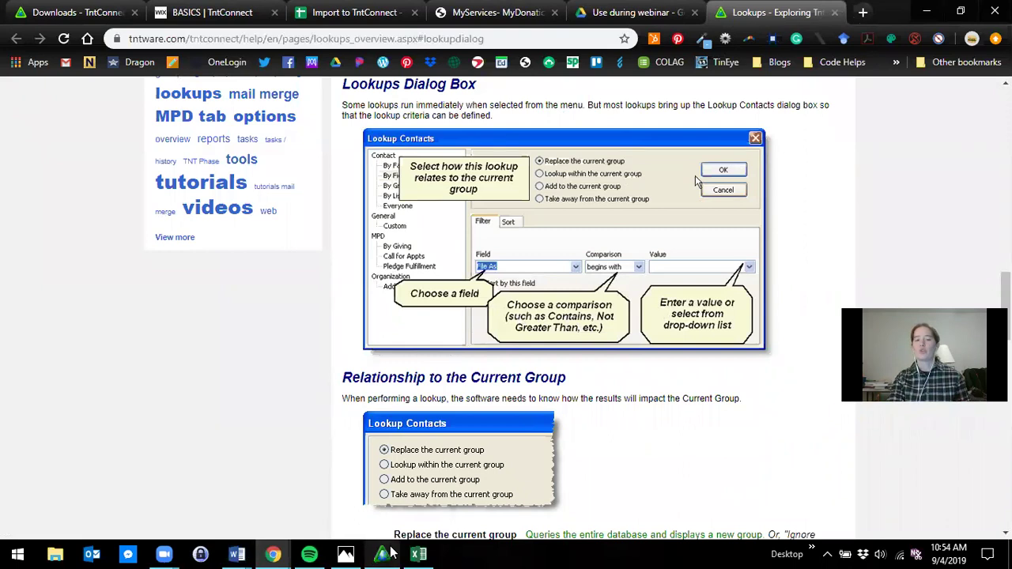
- Close the Lookups help tab and dismiss TntConnect's Lookup Contacts dialog
click(834, 13)
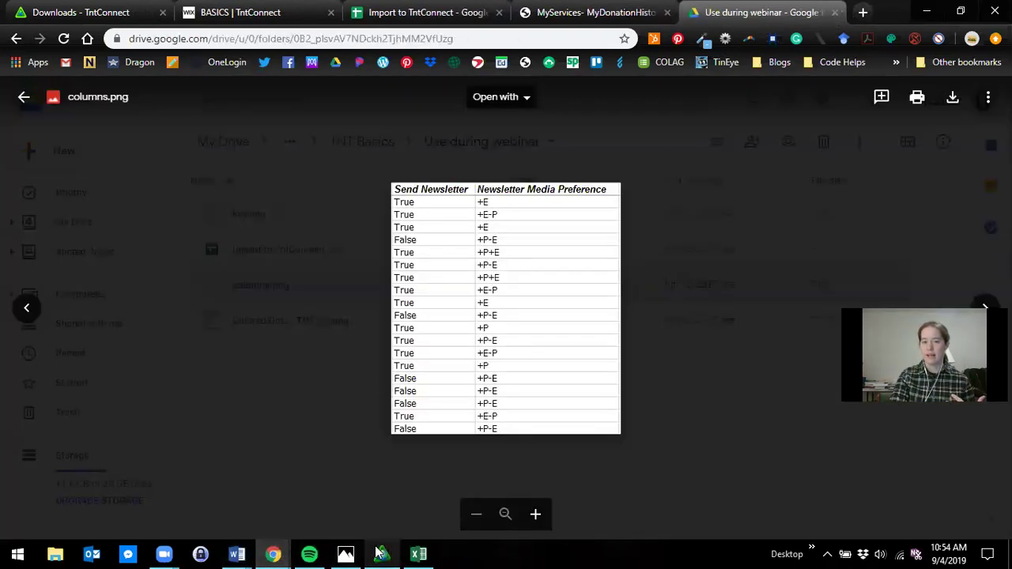
click(382, 553)
click(728, 145)
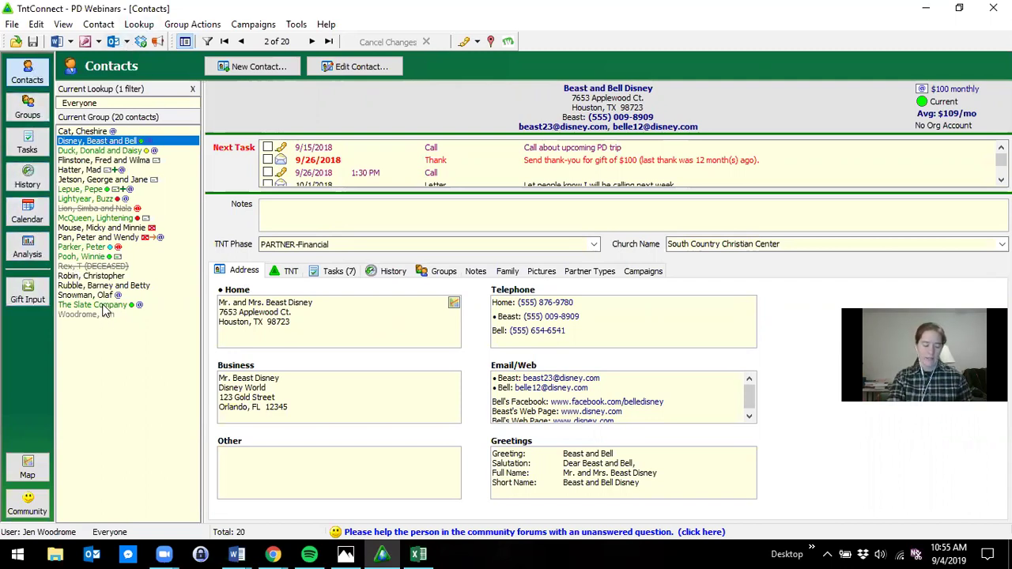
click(24, 87)
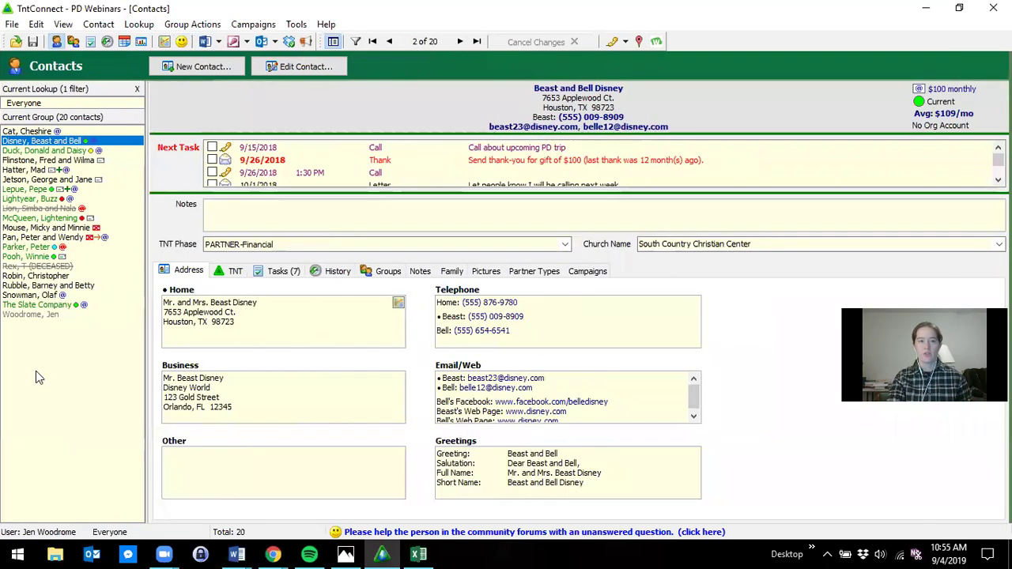
key(F11)
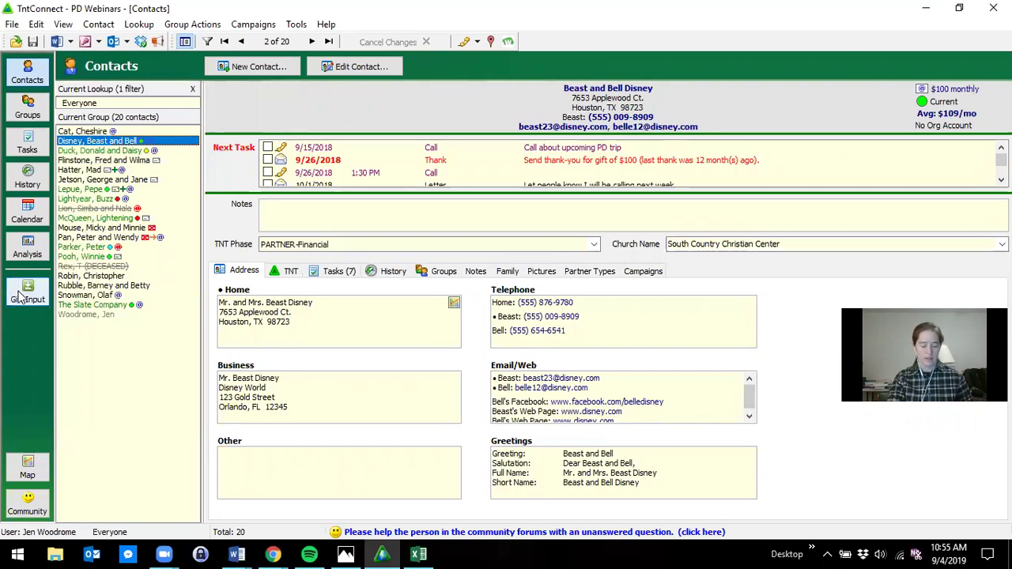
click(192, 89)
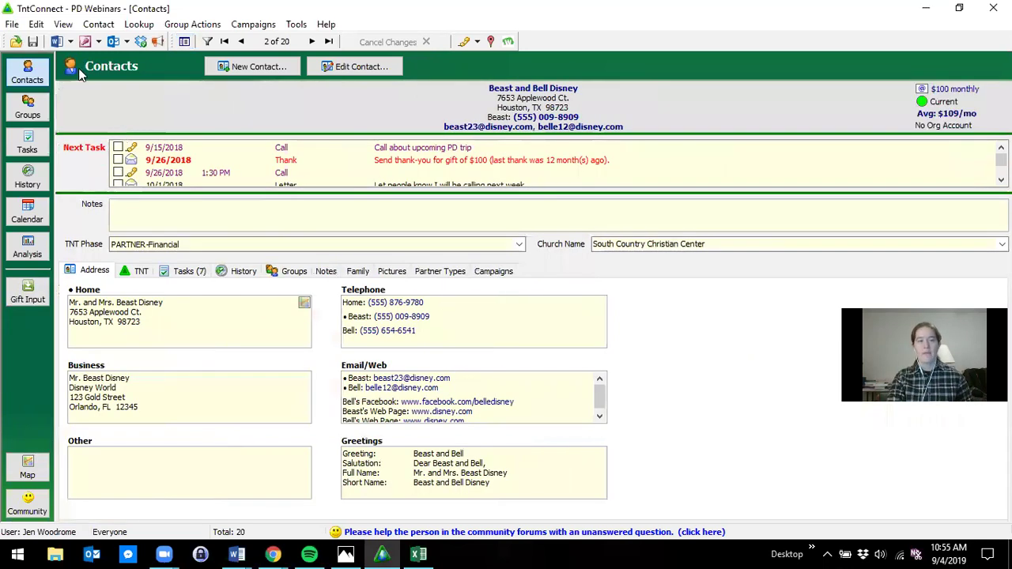
key(F9)
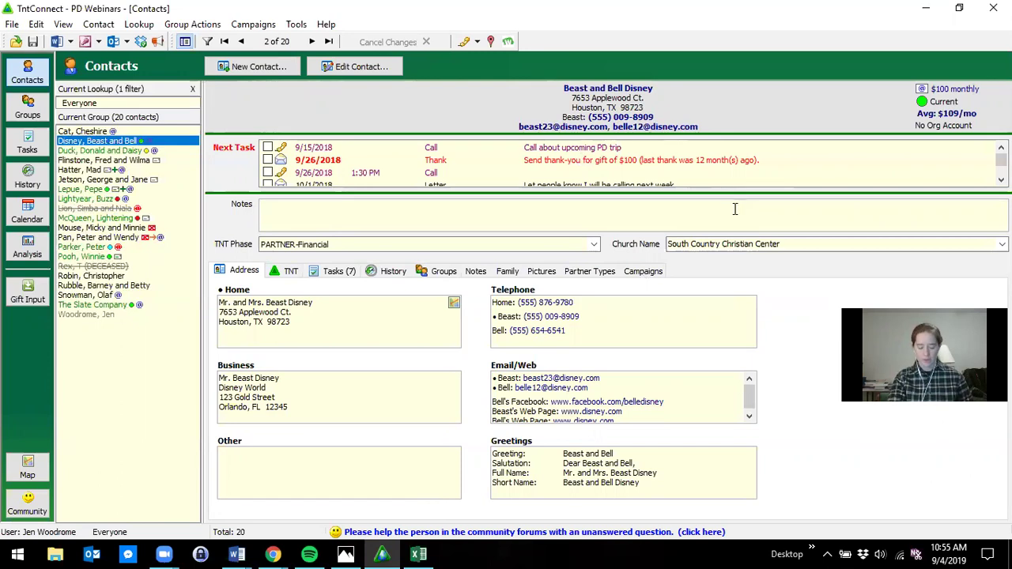
- View the address magnified with Ctrl+M, then show the 7th contact's $50 monthly record
key(ctrl+m)
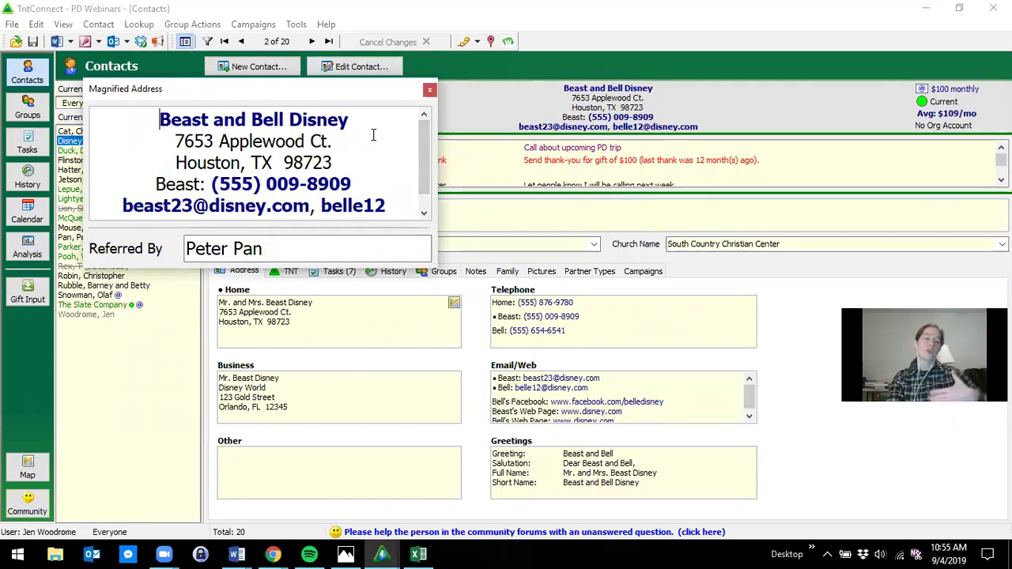
click(429, 93)
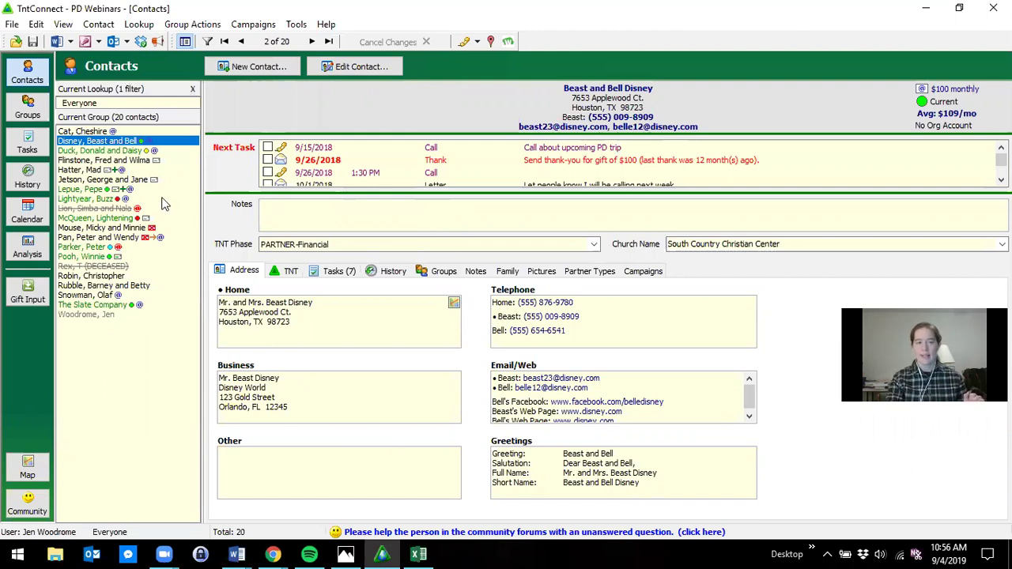
click(103, 189)
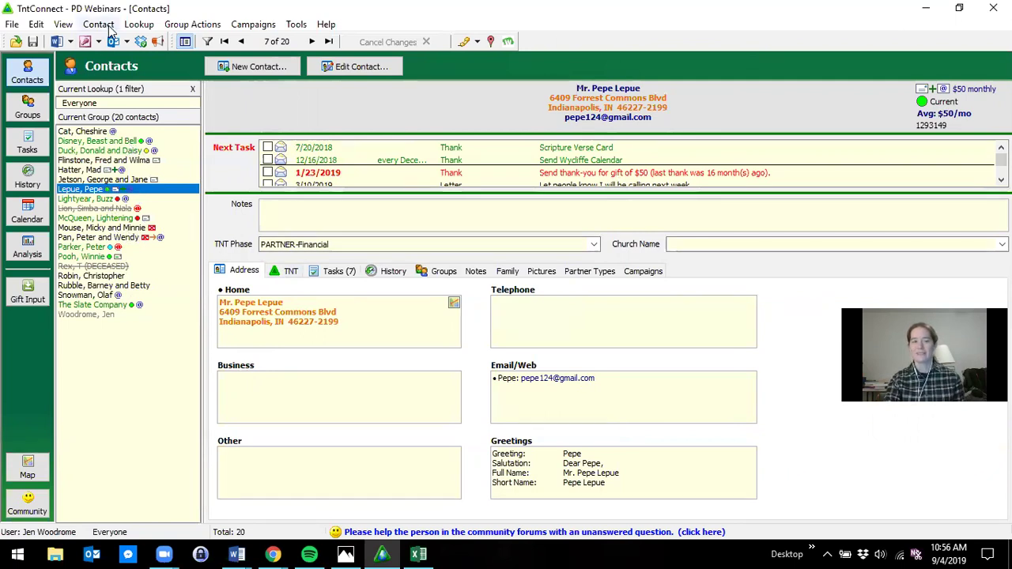
- Run the Unreviewed Account Info lookup to narrow the list to 5 contacts
click(150, 28)
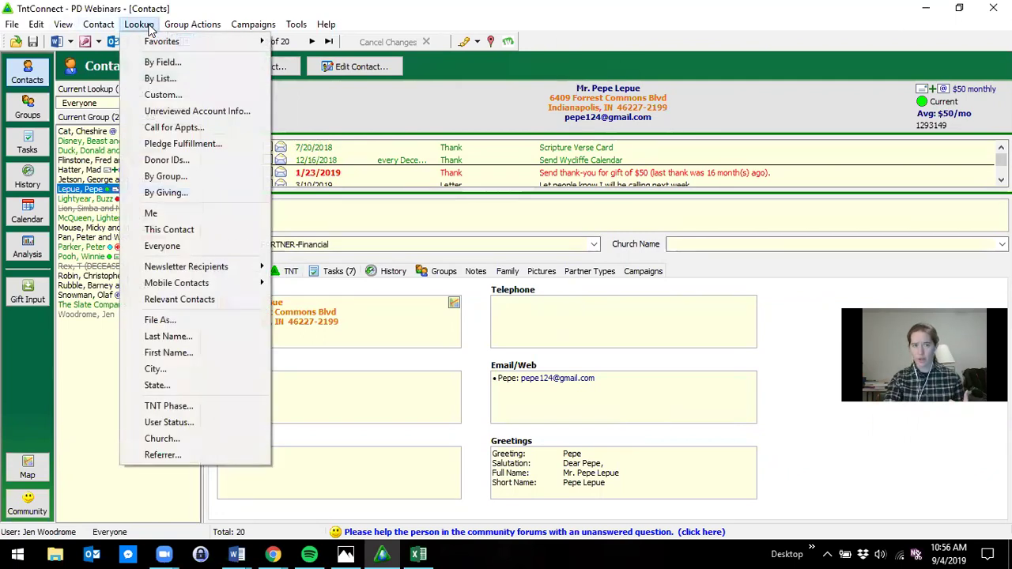
click(233, 115)
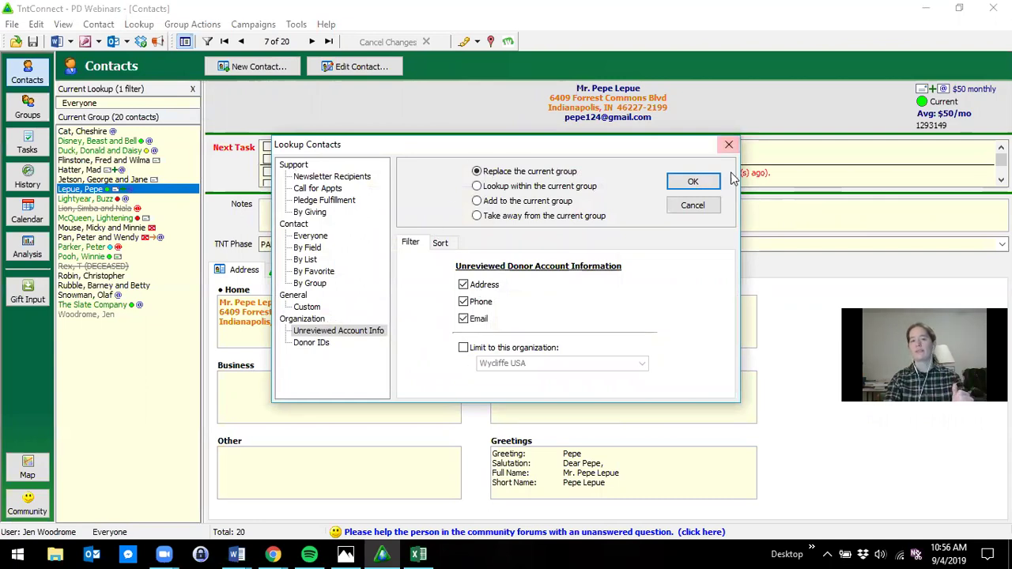
click(714, 188)
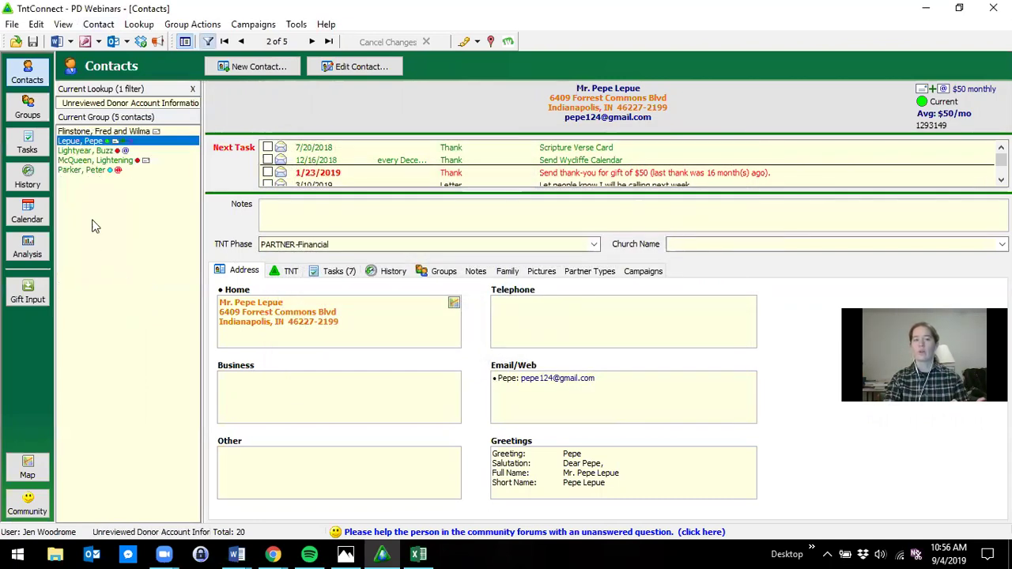
- Step through three of the unreviewed contacts, ending on the fifth record
click(87, 152)
click(87, 160)
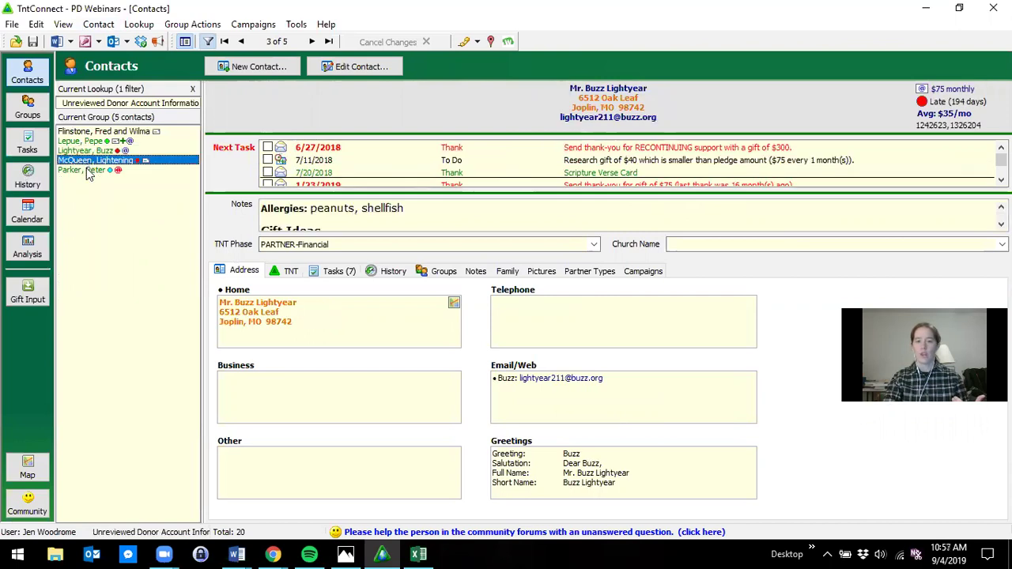
click(86, 170)
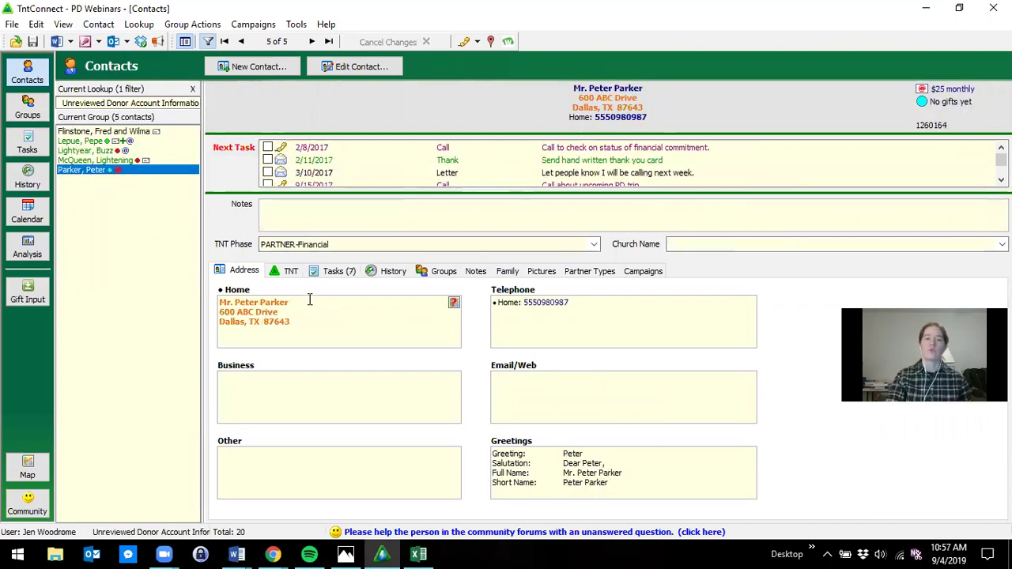
click(274, 325)
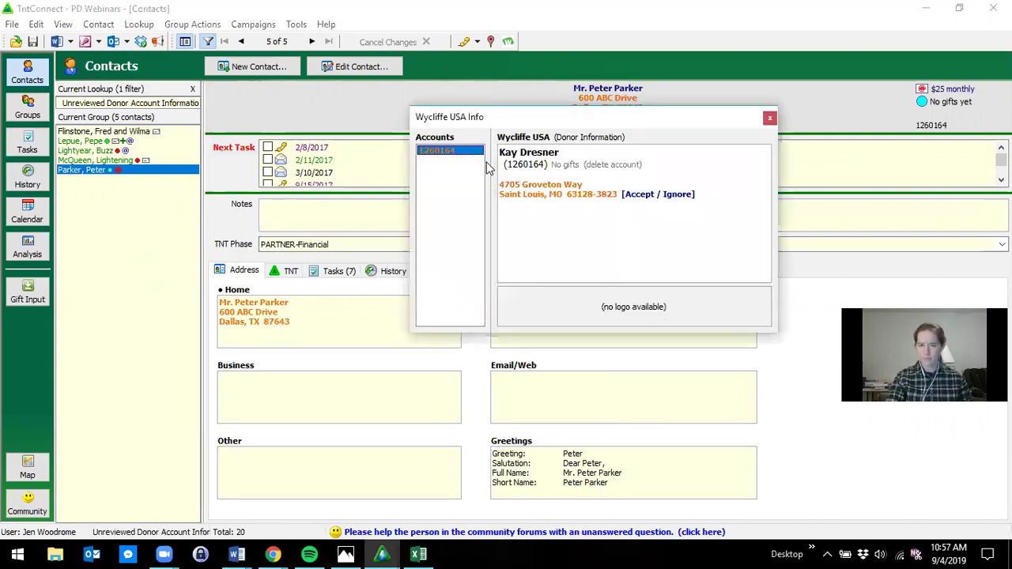
click(636, 194)
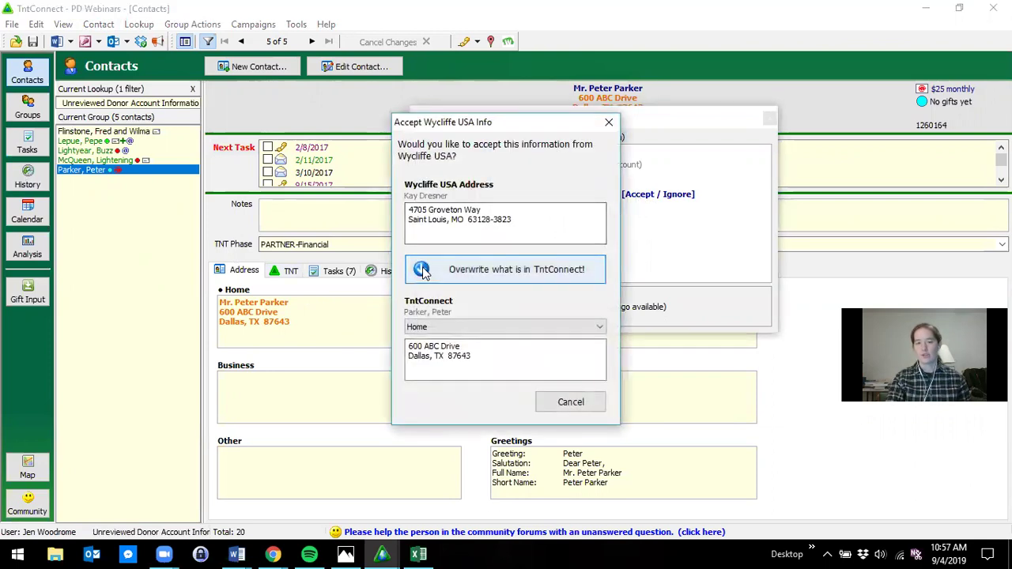
drag(529, 222, 399, 207)
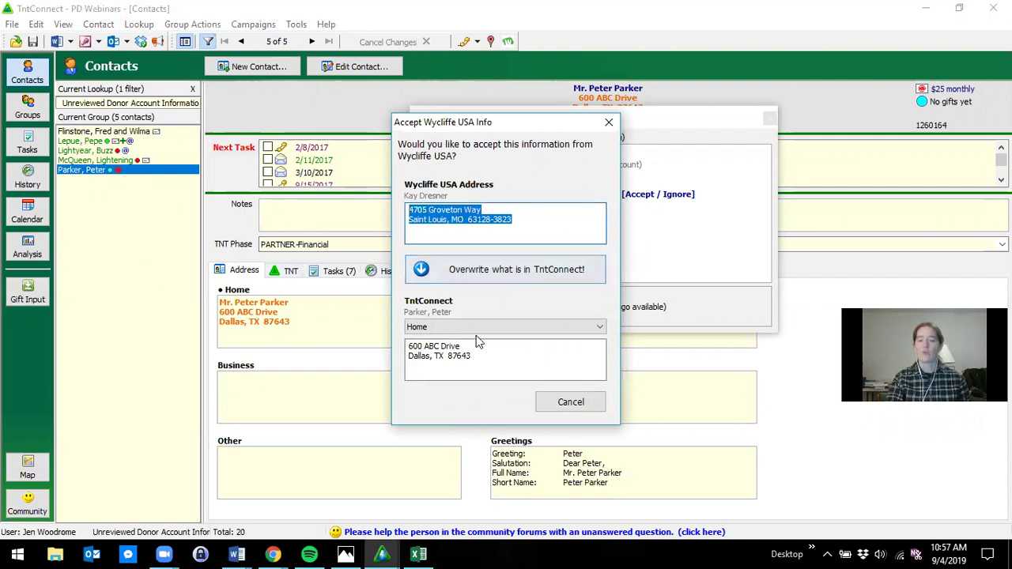
drag(477, 361, 397, 326)
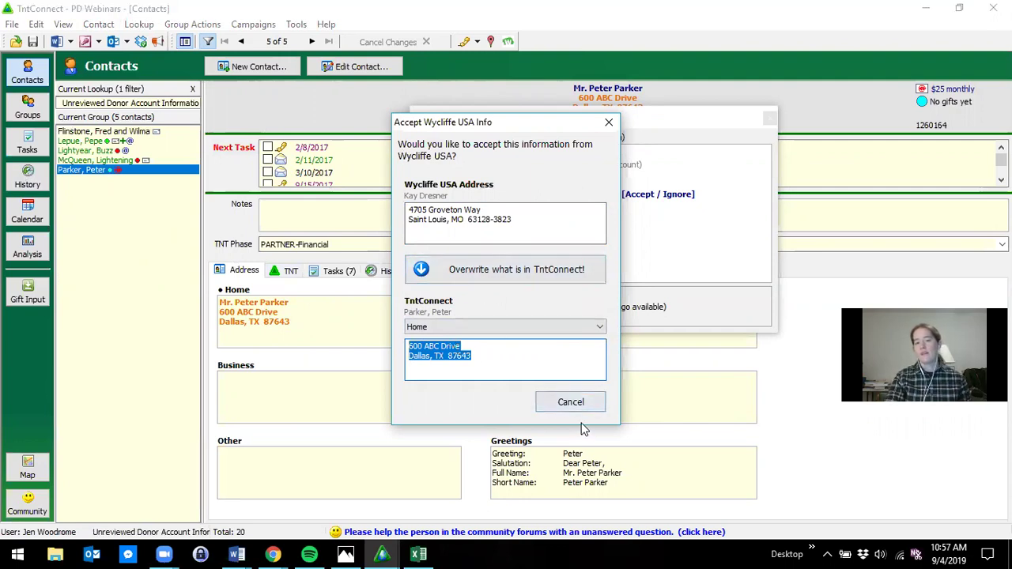
click(571, 402)
click(769, 118)
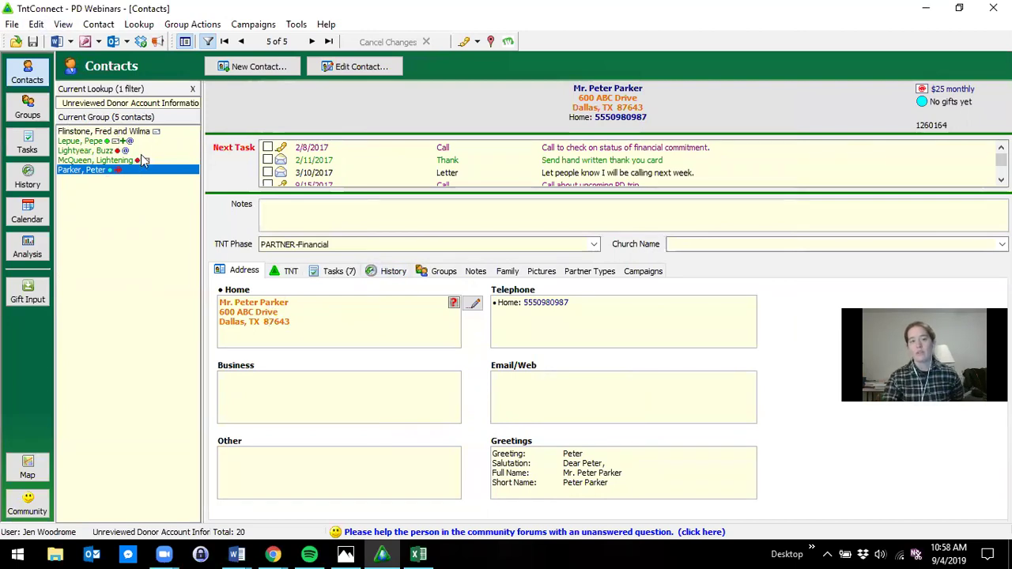
- Clear the lookup filter and show all 20 contacts in a list beside the record
click(193, 90)
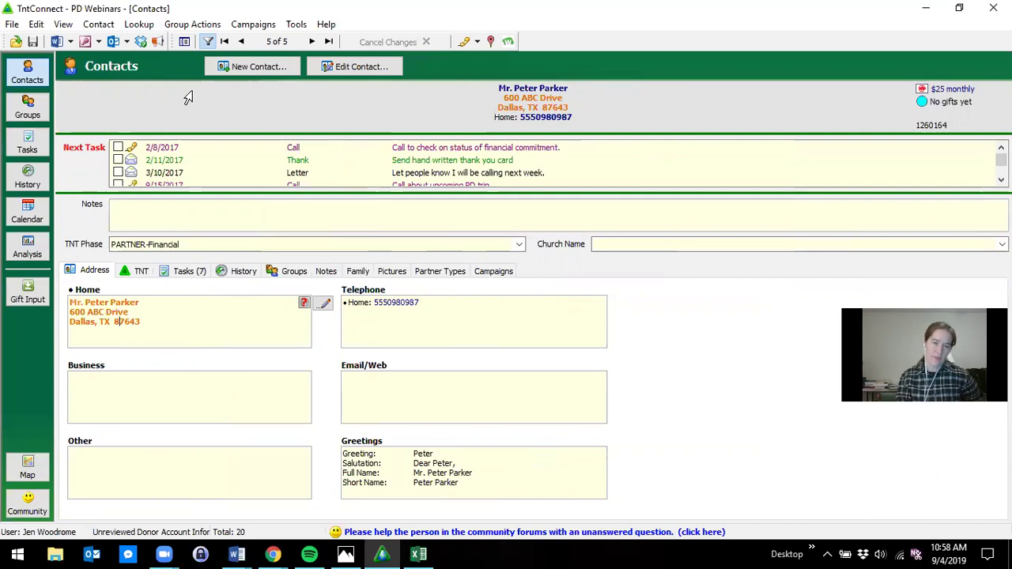
click(184, 42)
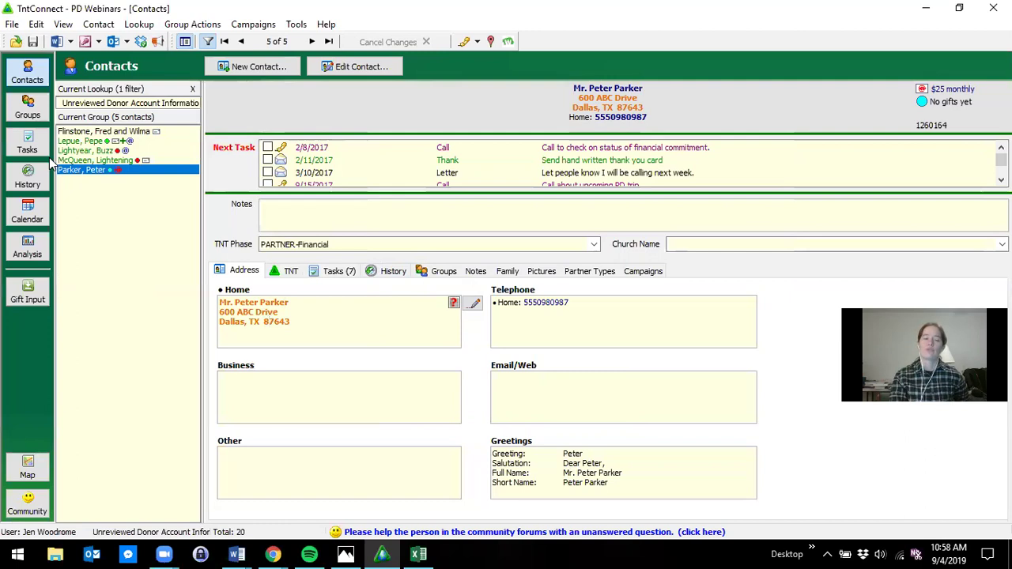
click(212, 40)
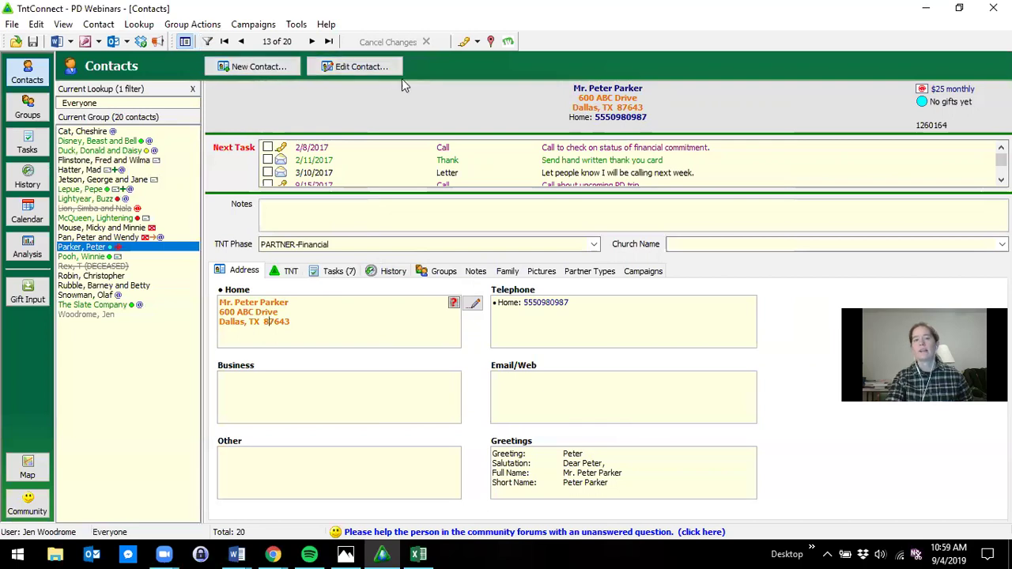
- Select the sample couple's contact, open Edit Contact, and close it unchanged
click(103, 192)
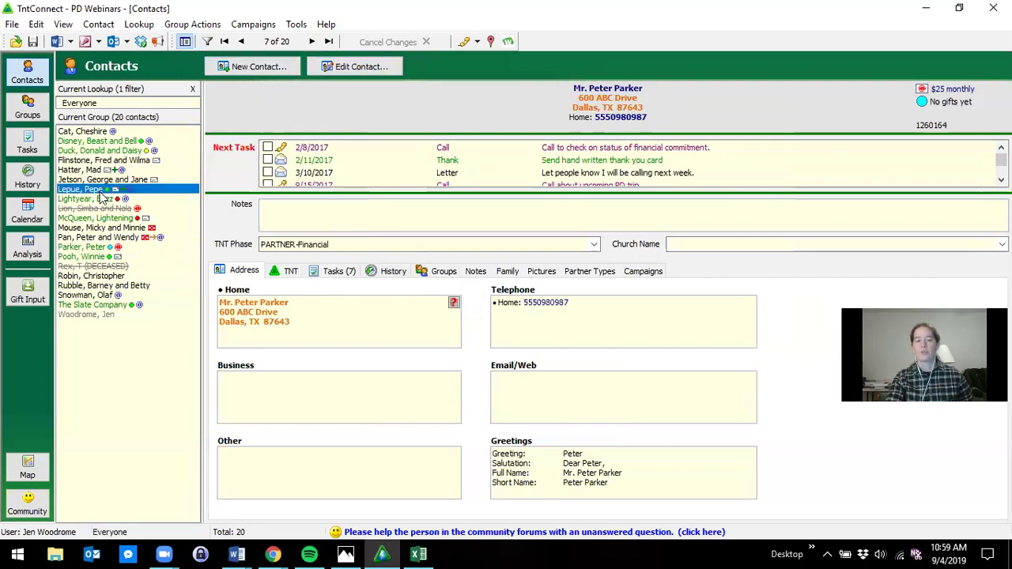
click(130, 142)
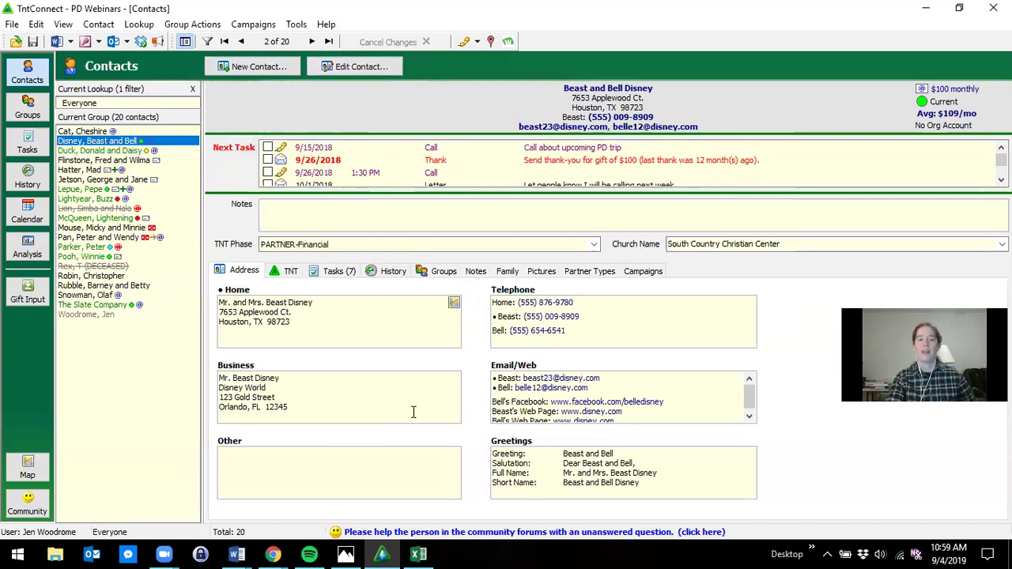
click(360, 67)
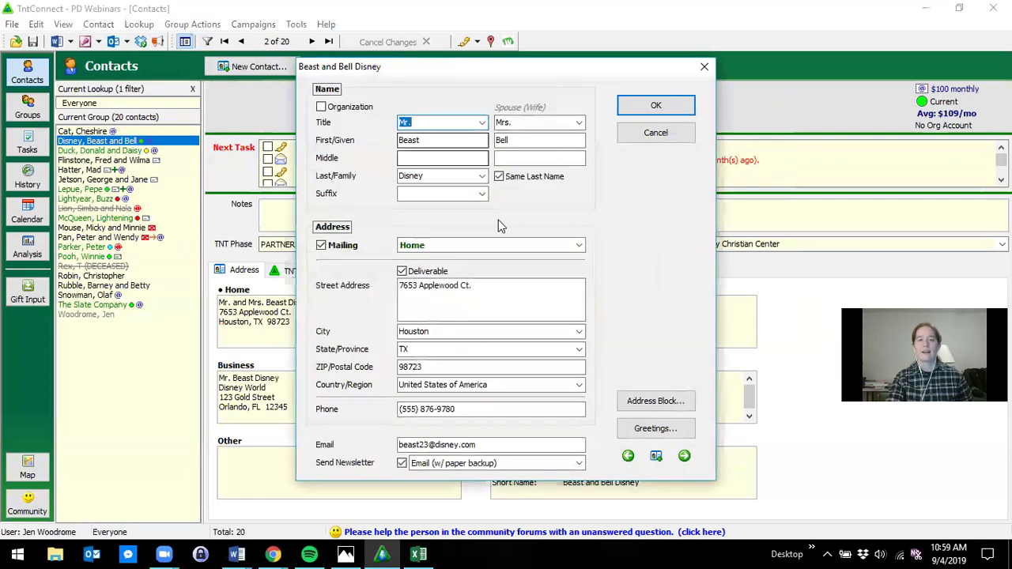
click(705, 67)
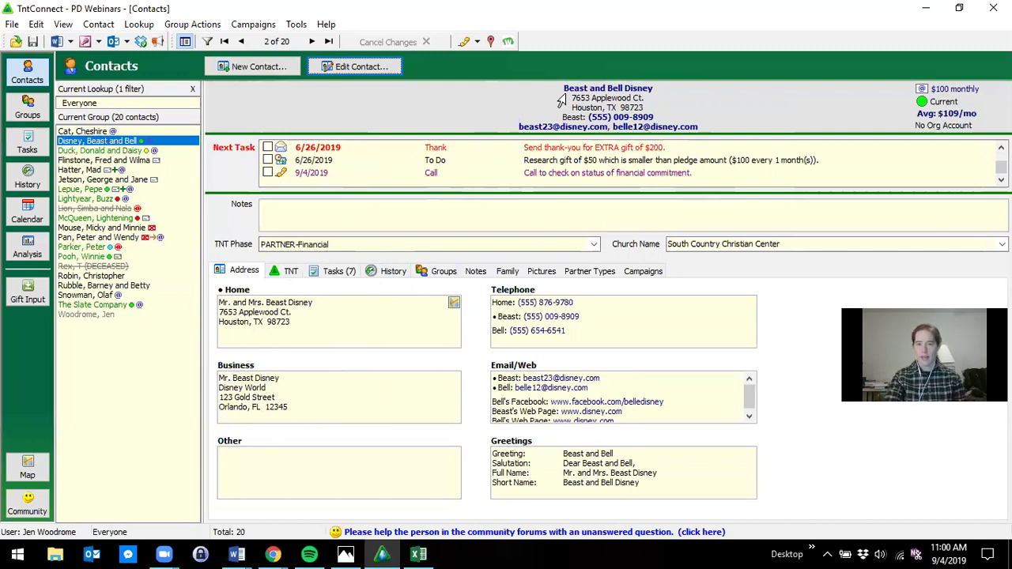
double_click(539, 134)
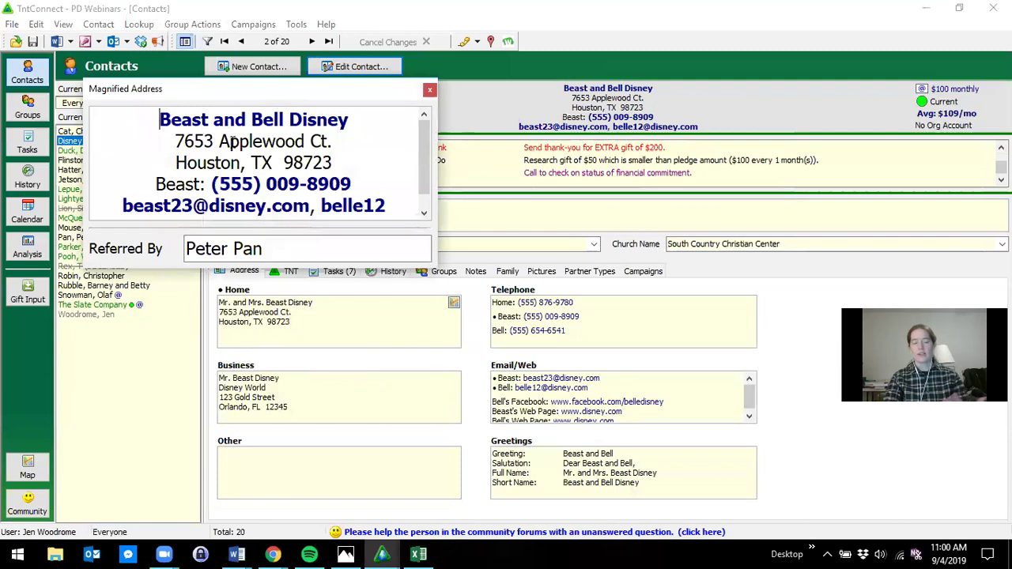
click(430, 90)
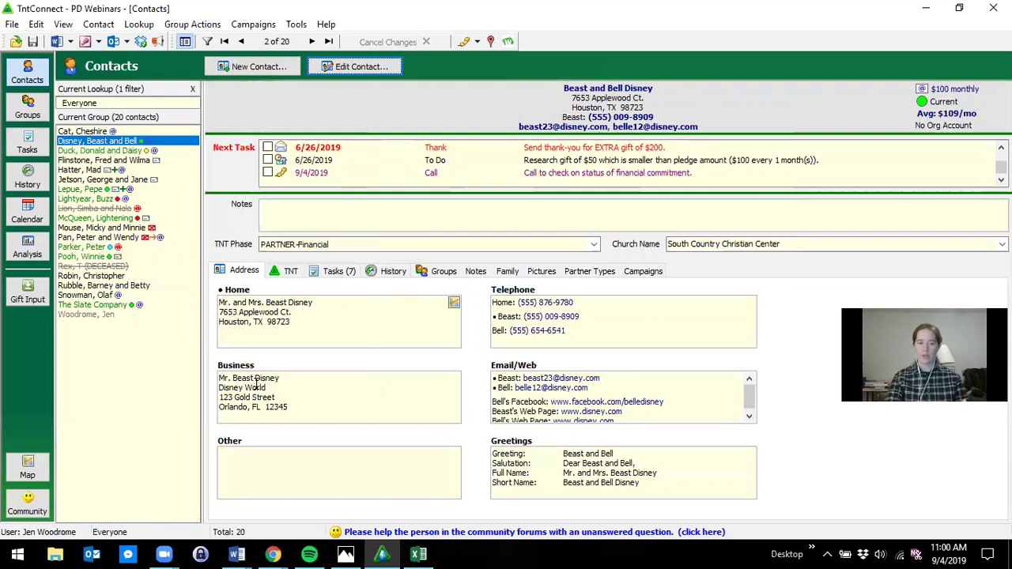
- Mark the Orlando business address as the contact's mailing address
double_click(369, 398)
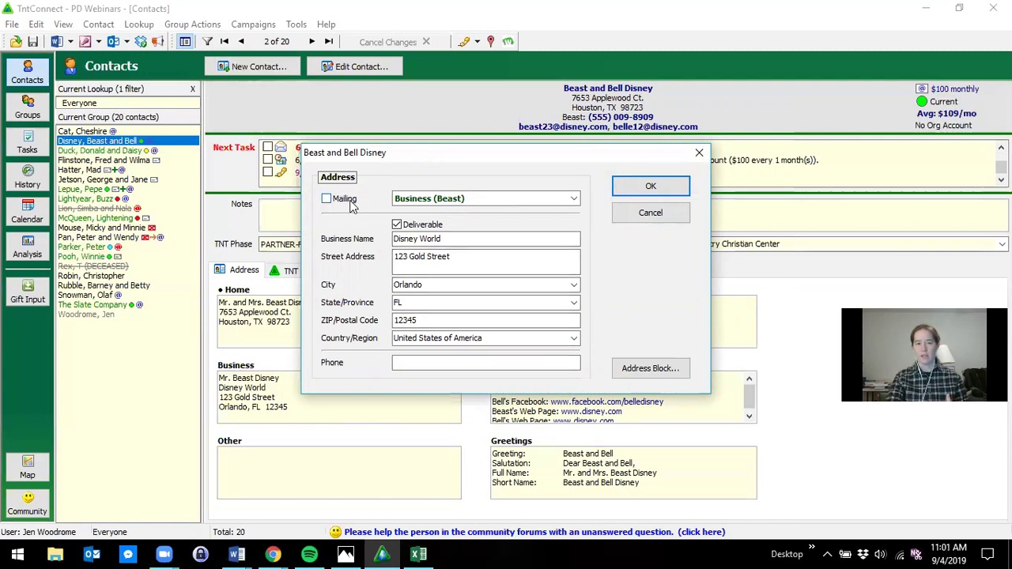
click(325, 199)
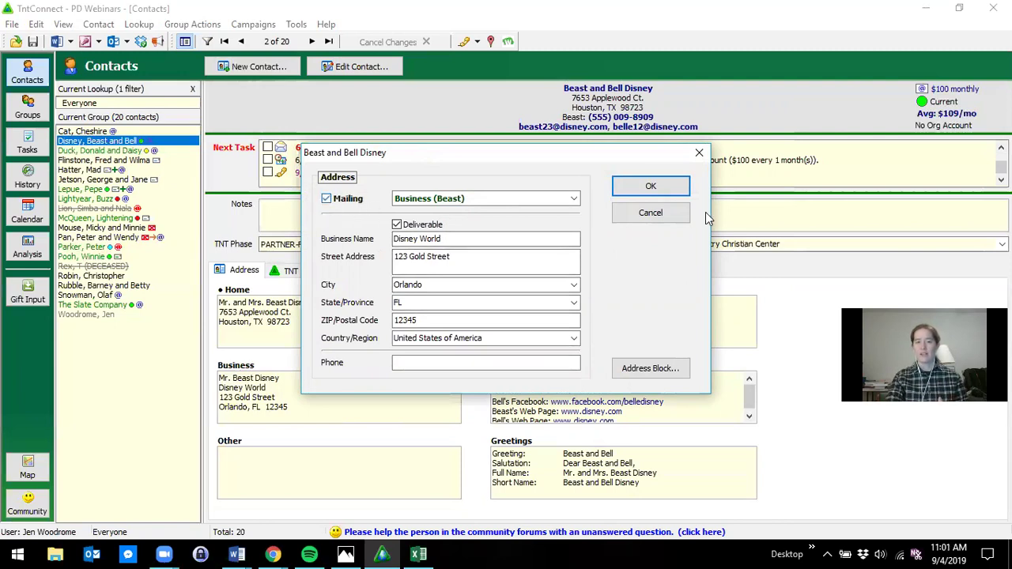
click(664, 190)
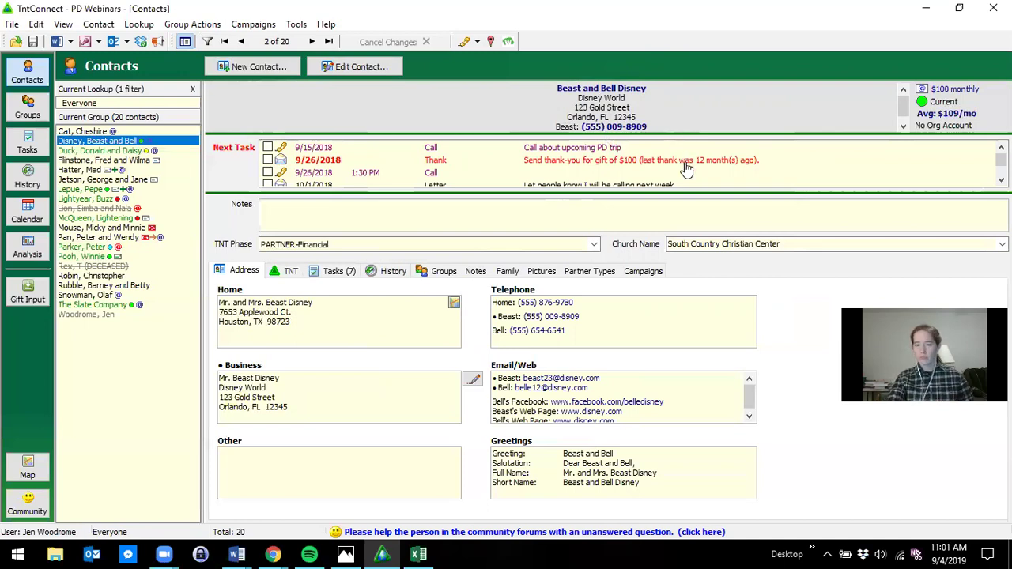
scroll(640, 108, down, 1)
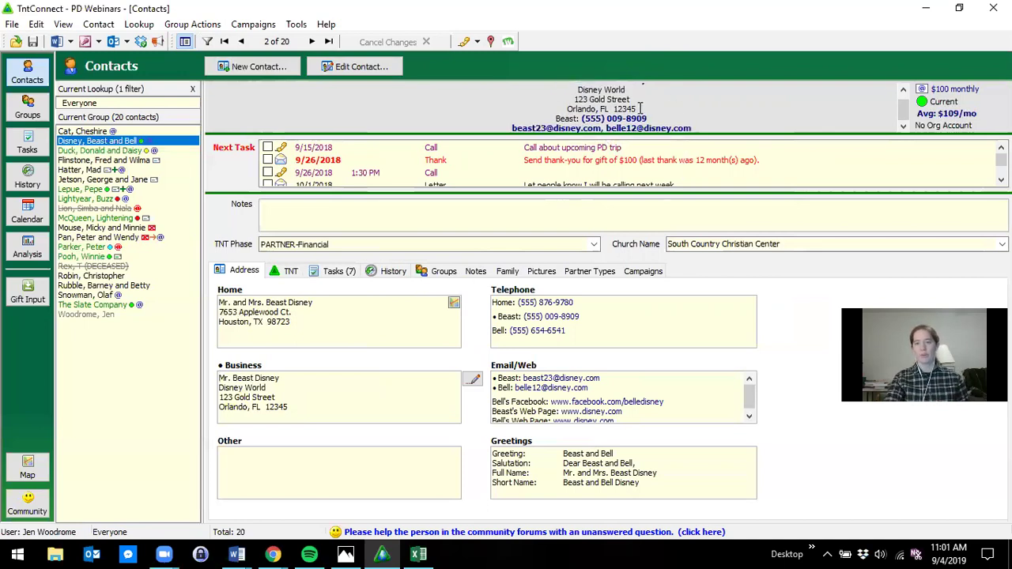
scroll(642, 108, up, 1)
scroll(650, 109, down, 1)
scroll(654, 112, up, 1)
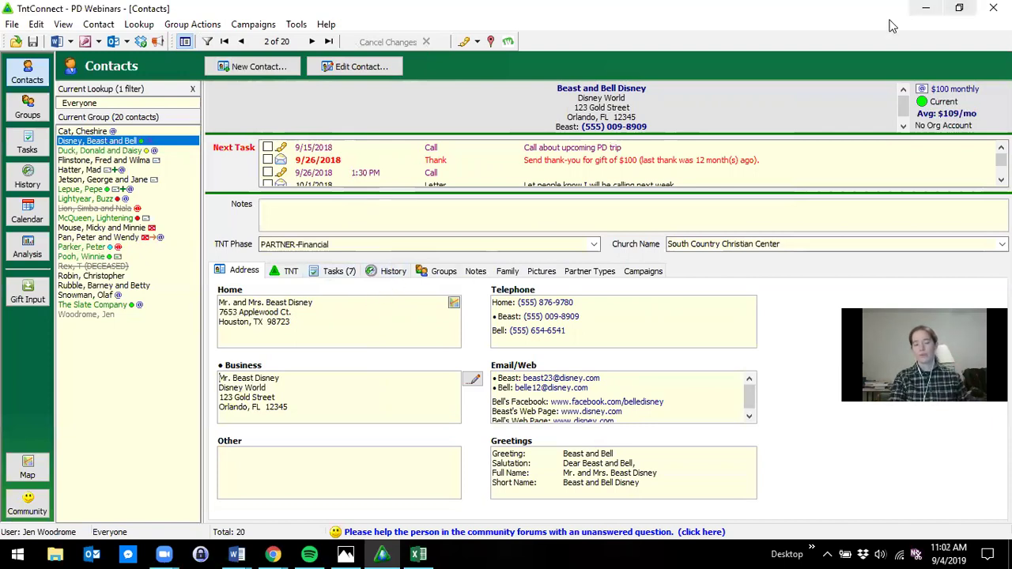
scroll(790, 102, down, 1)
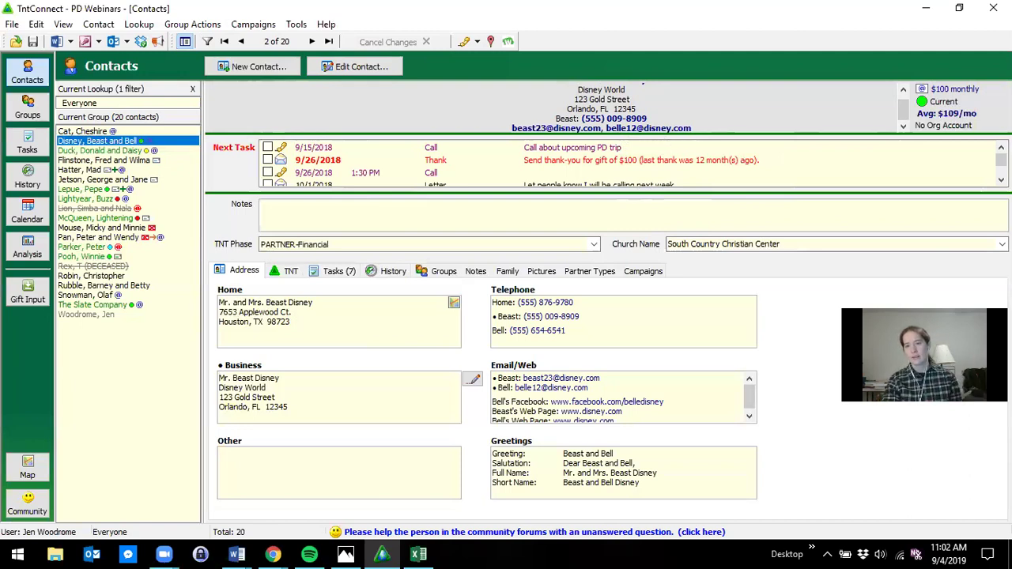
scroll(773, 94, up, 1)
scroll(773, 93, up, 1)
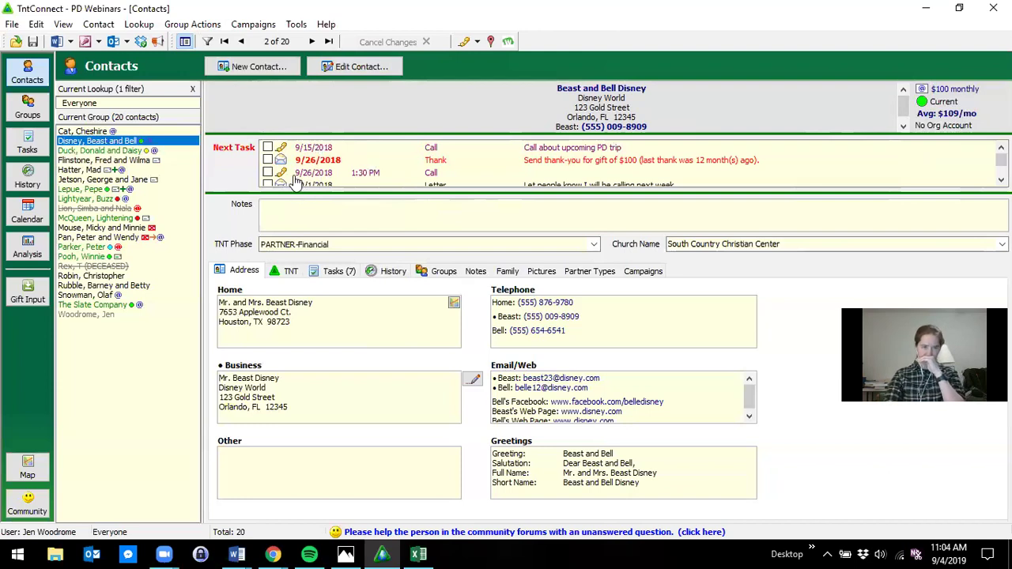
- Look through the contact's Tasks and Notes sections, ending on the Address details
click(336, 272)
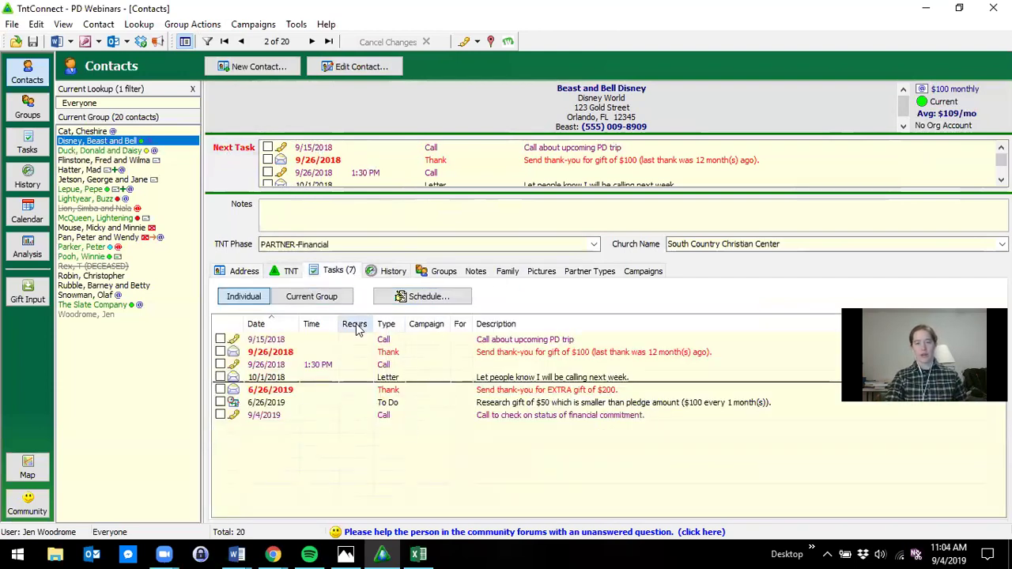
click(242, 271)
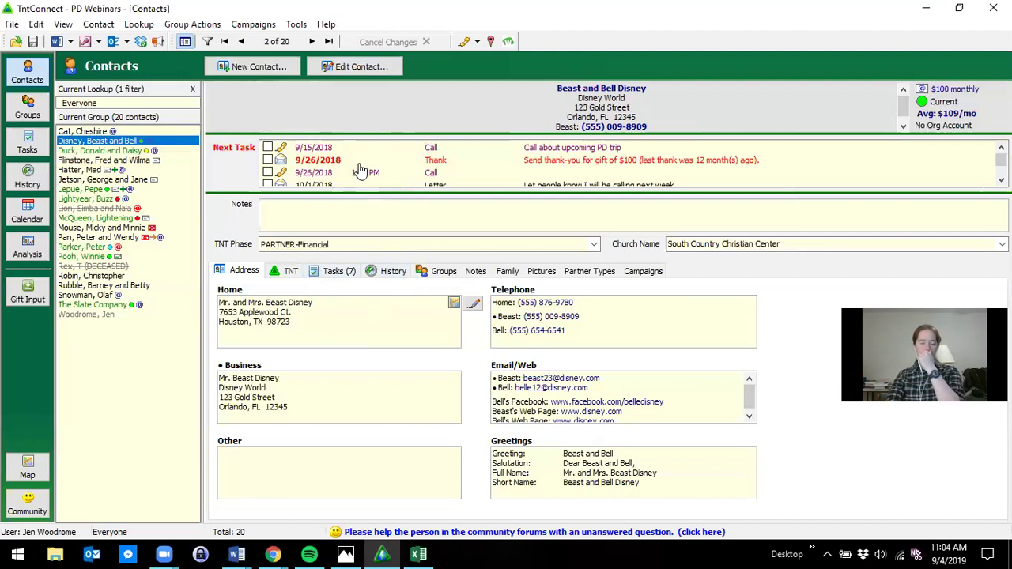
click(307, 211)
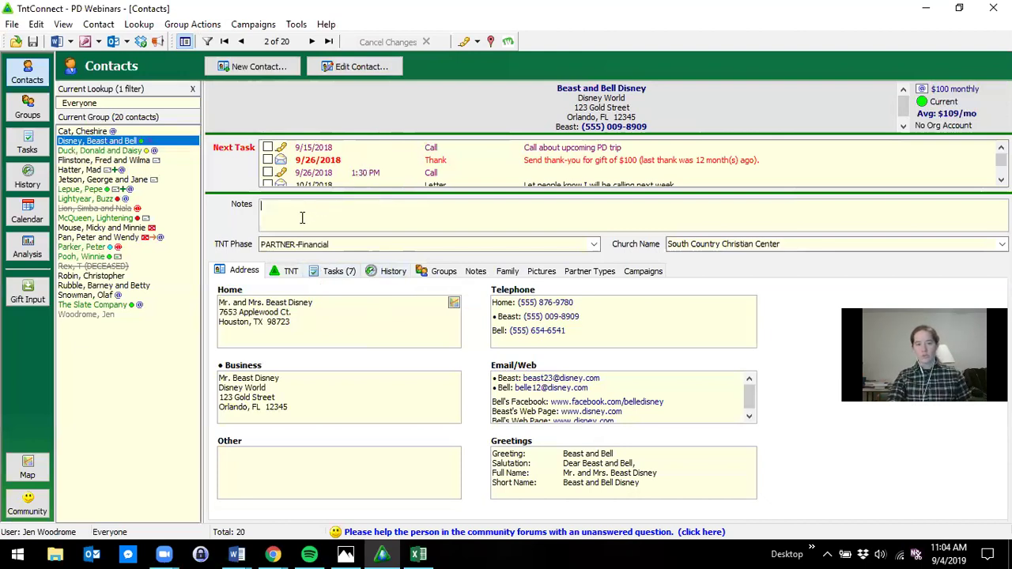
click(475, 271)
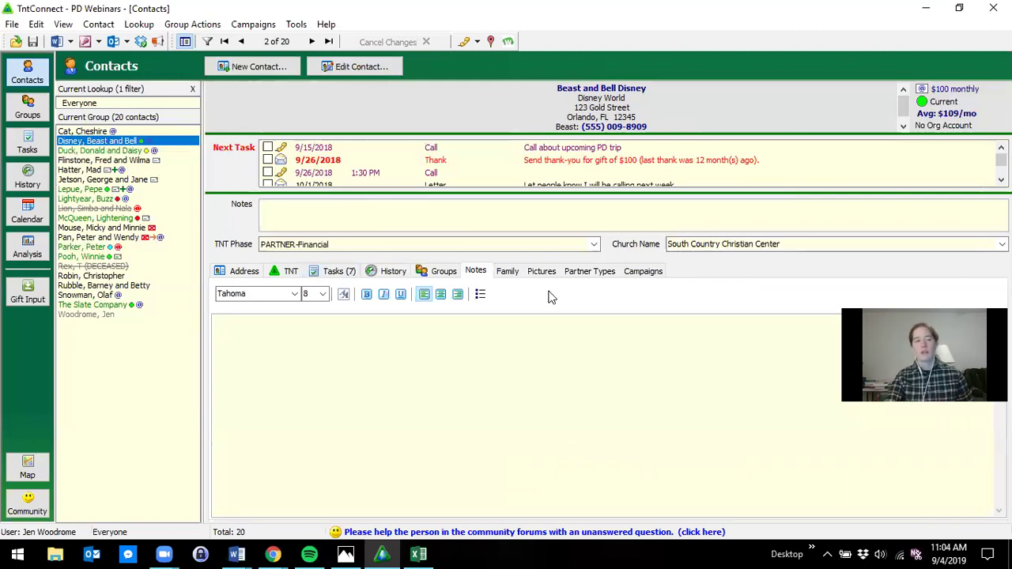
click(241, 273)
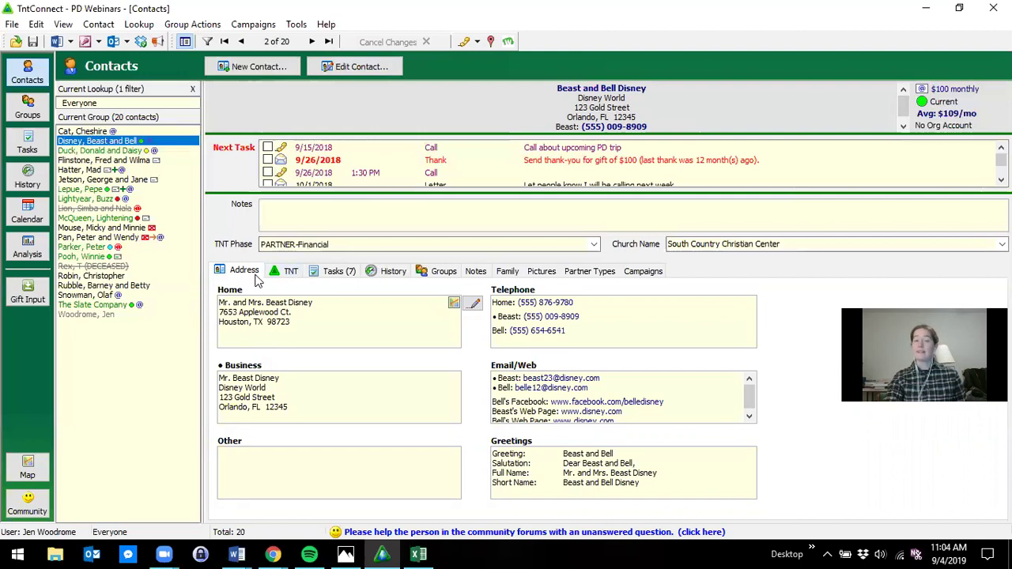
click(308, 275)
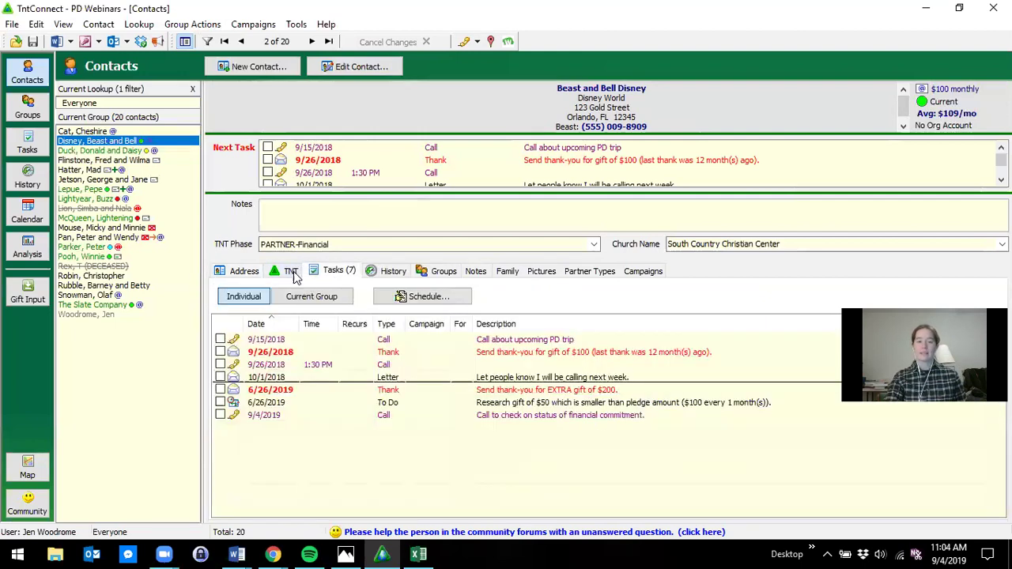
click(253, 271)
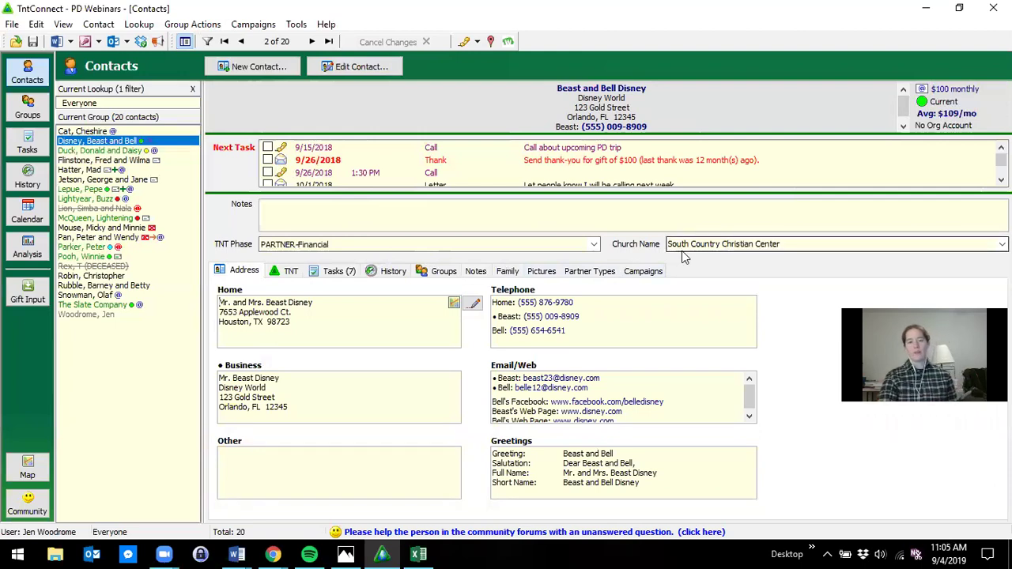
- Open another contact and enter 'New Church of Texas' as its church name
click(104, 238)
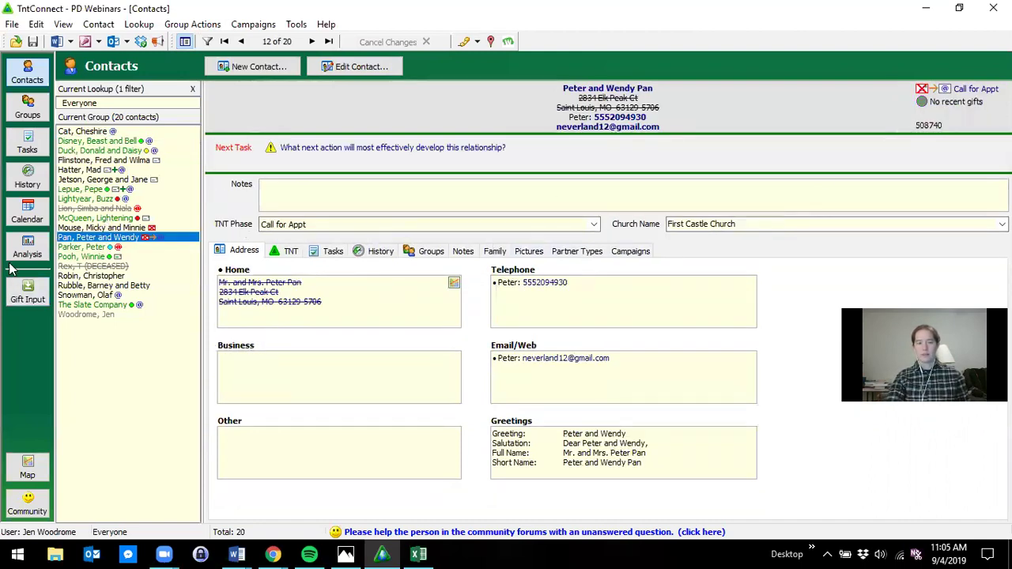
click(65, 257)
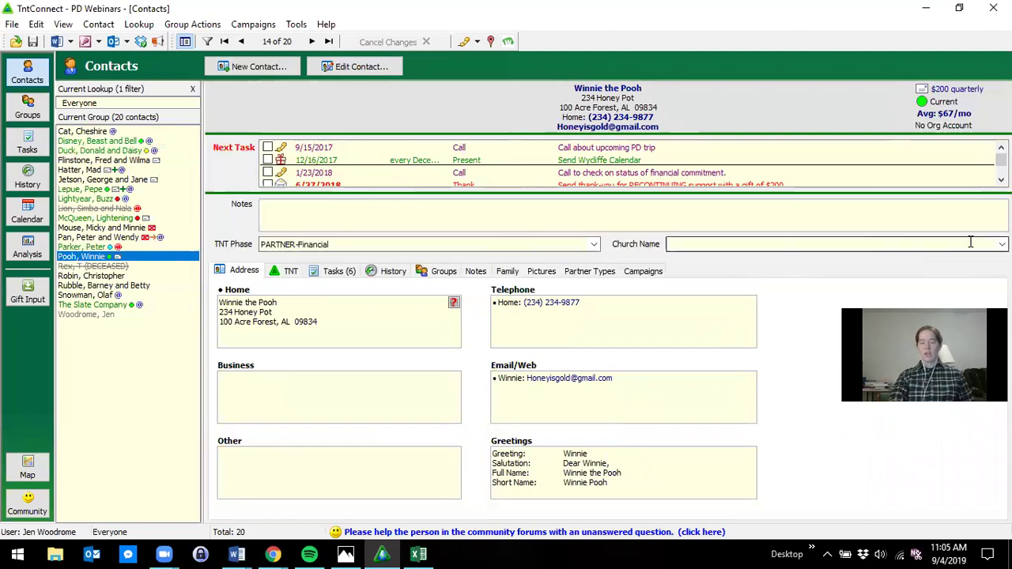
click(1001, 244)
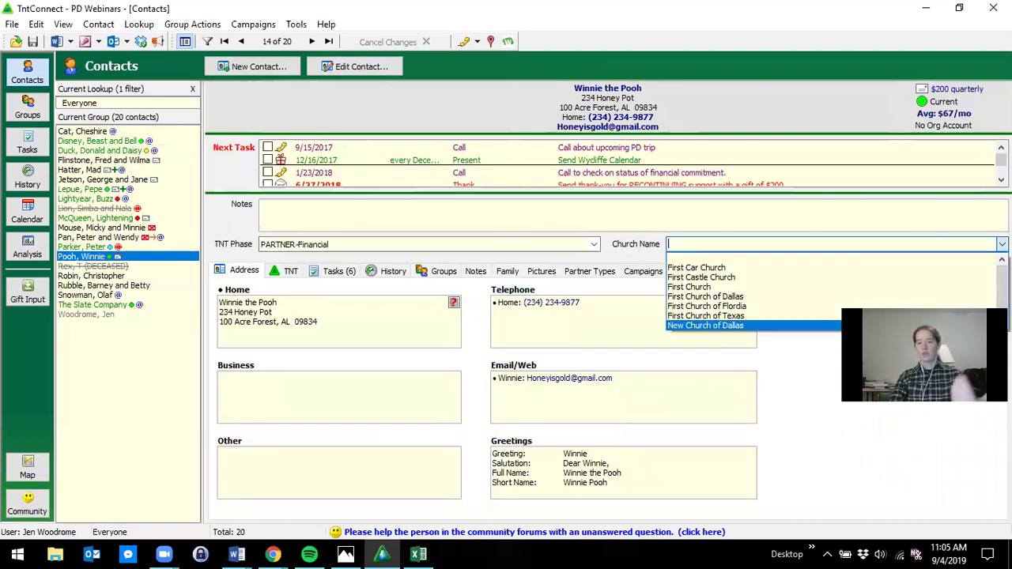
click(672, 225)
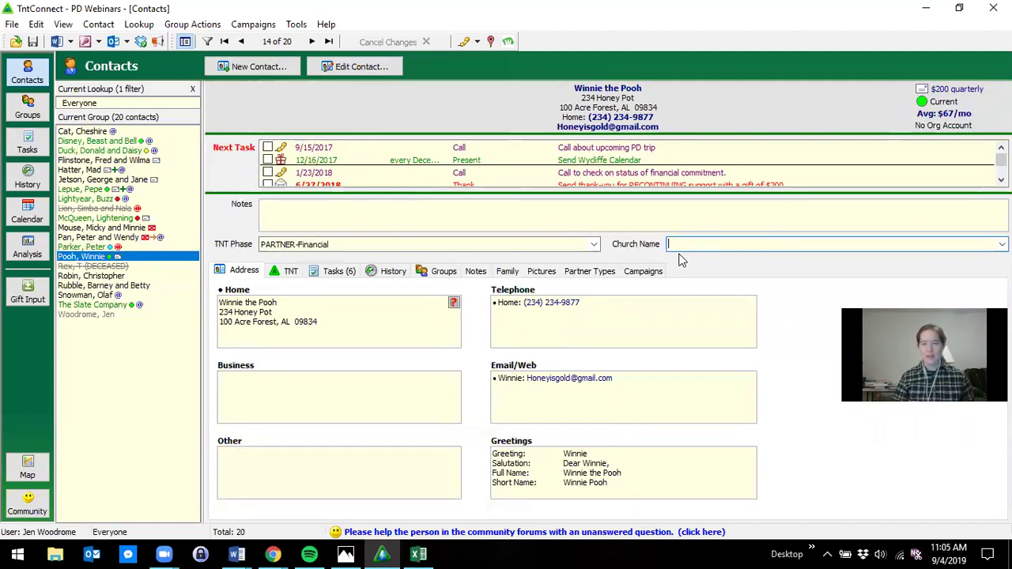
text(New Church)
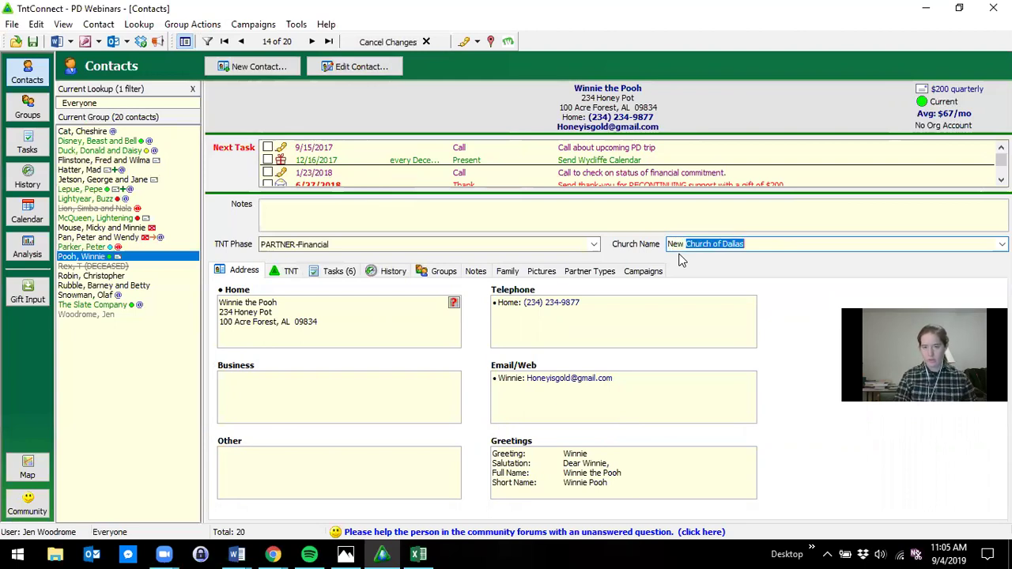
text( of Texas)
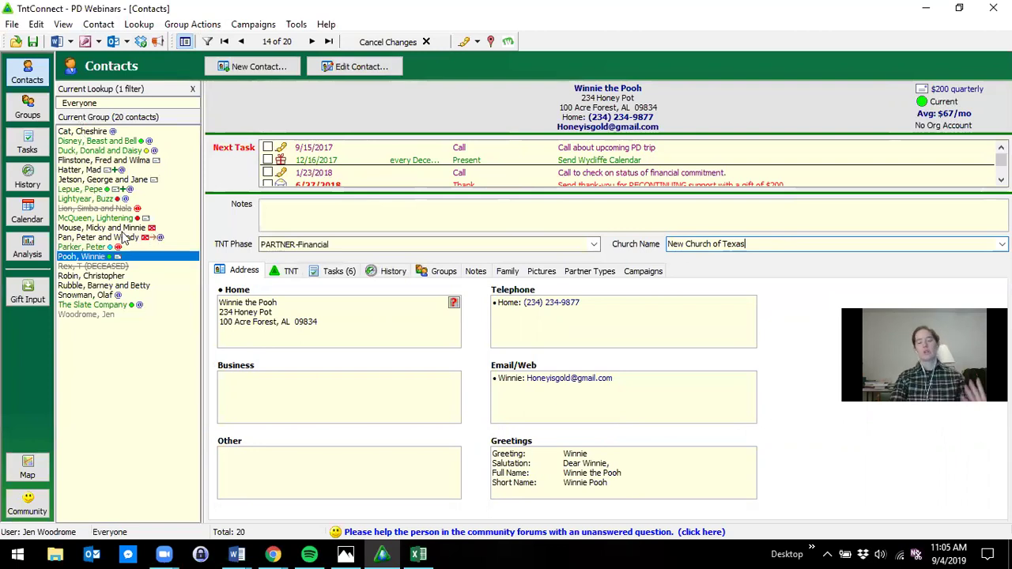
- Check another contact's church list without changing it, then return to the sample couple's record
click(107, 180)
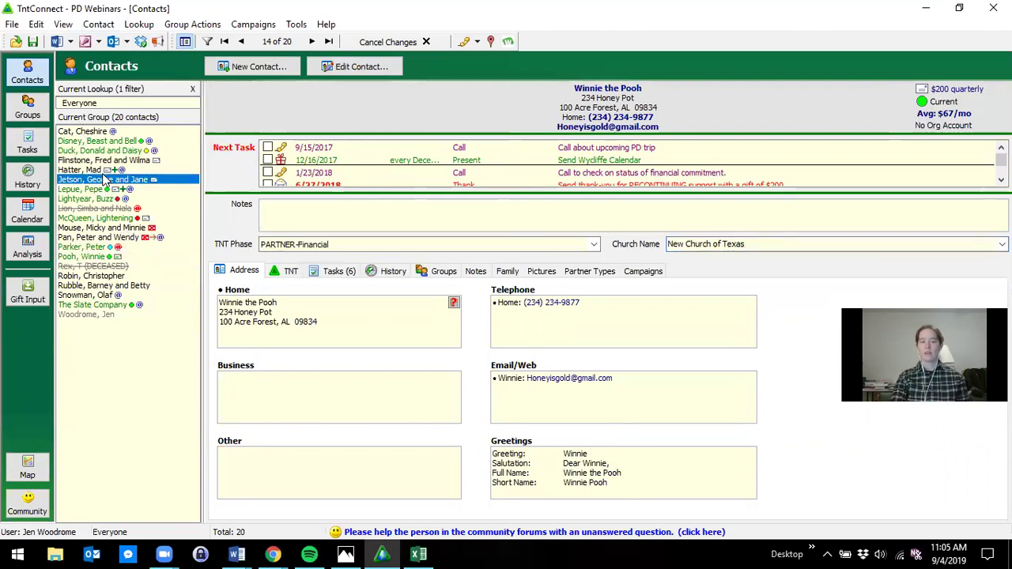
click(1001, 244)
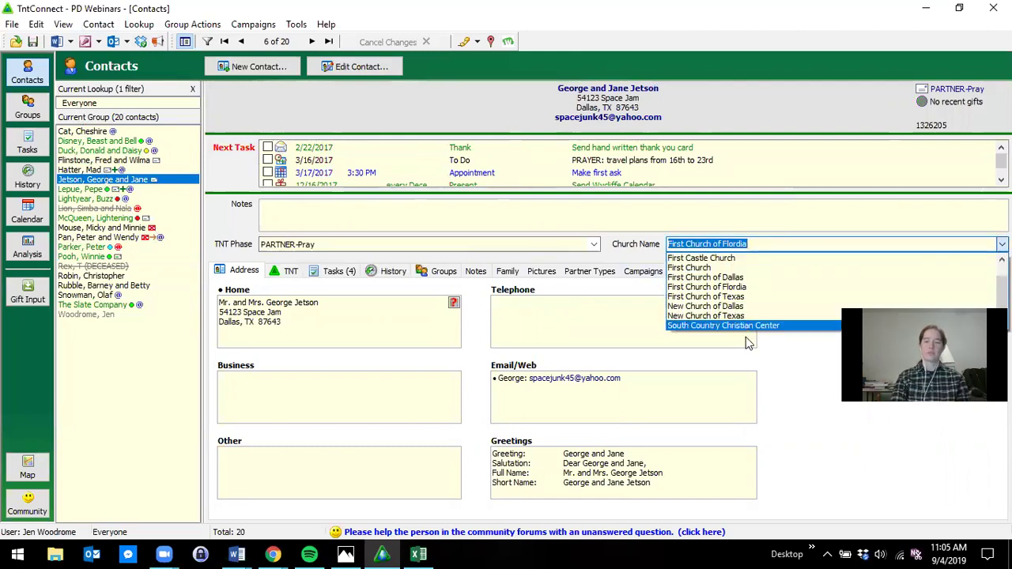
click(819, 430)
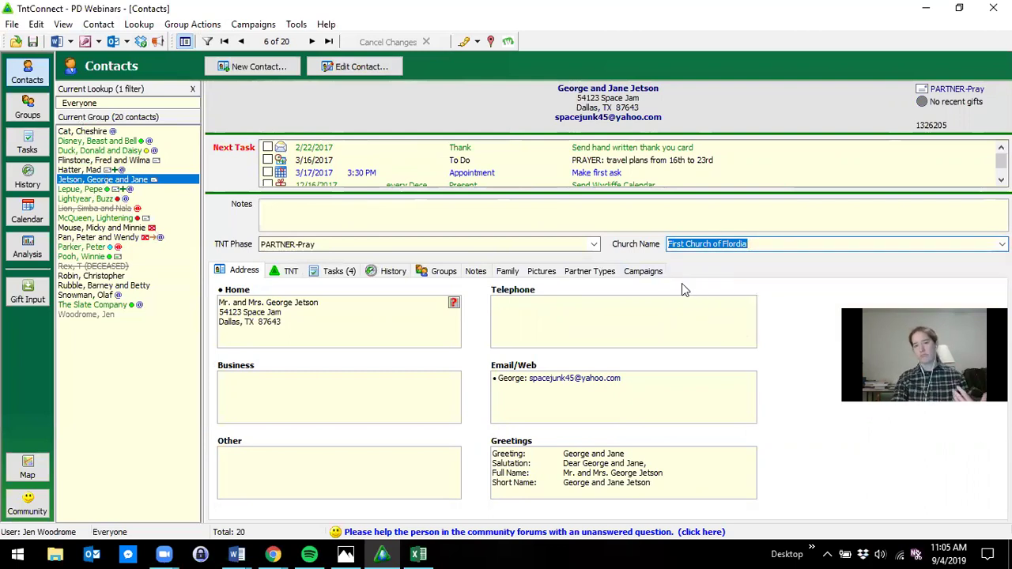
click(86, 141)
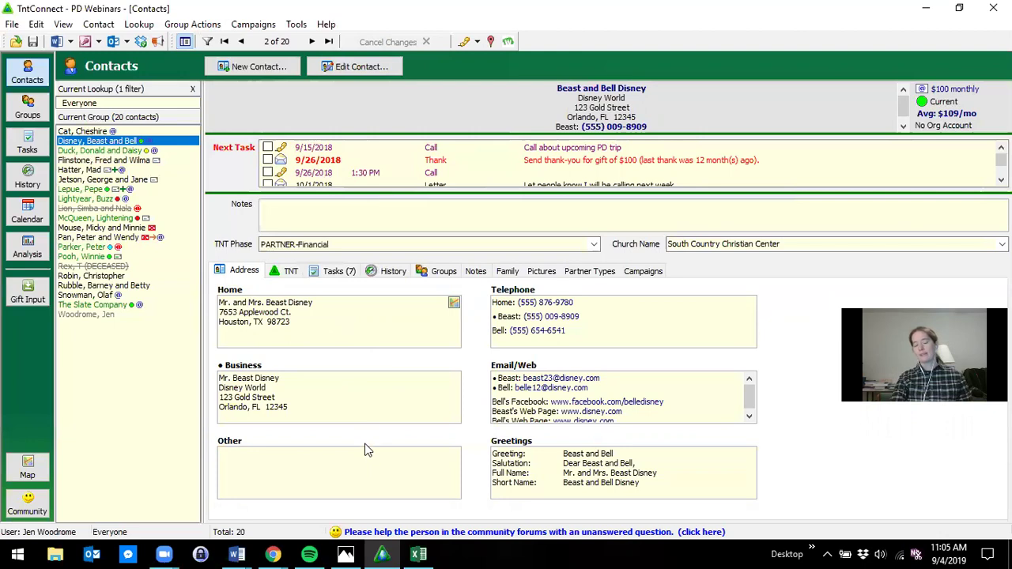
double_click(371, 339)
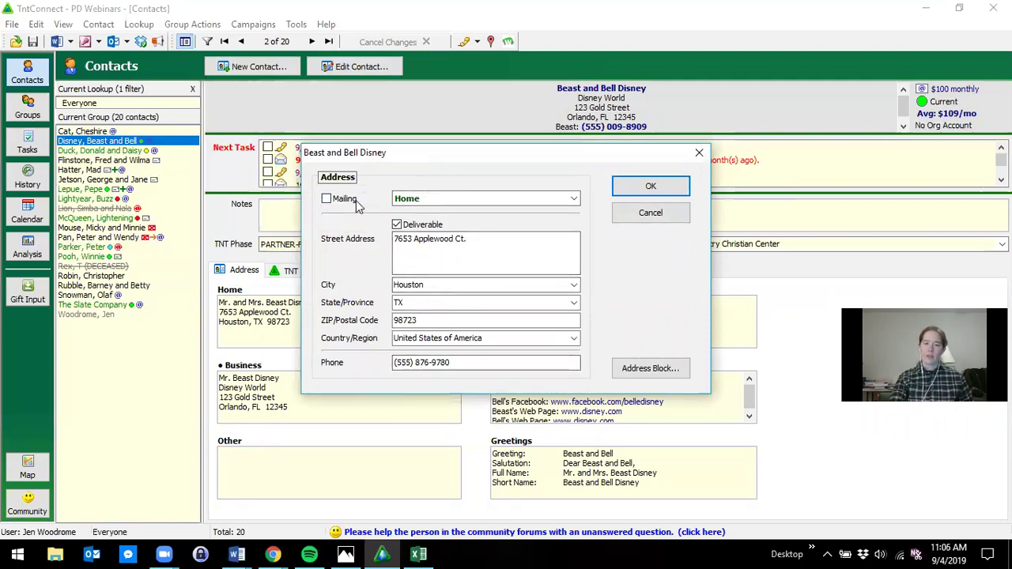
click(397, 225)
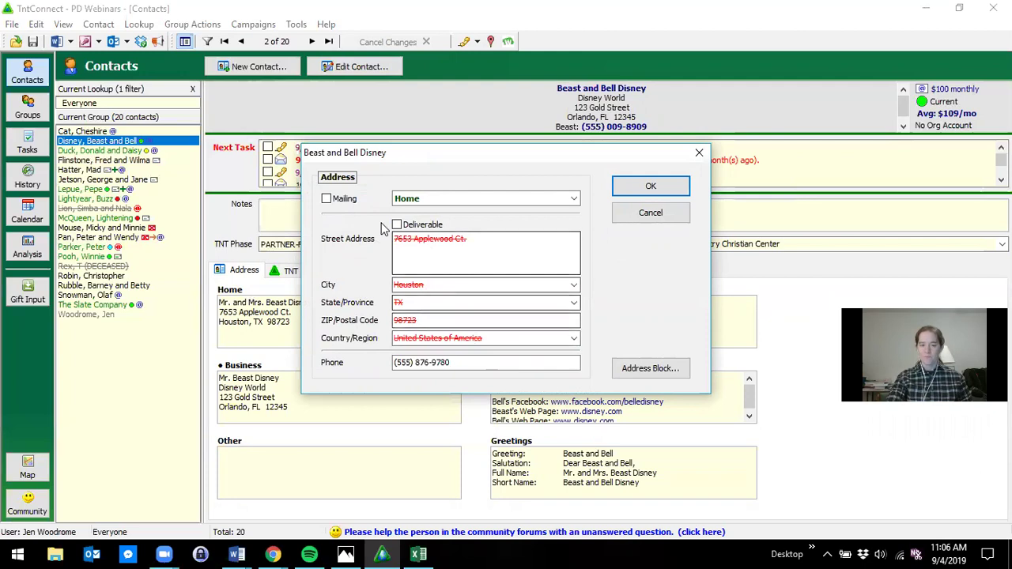
click(424, 227)
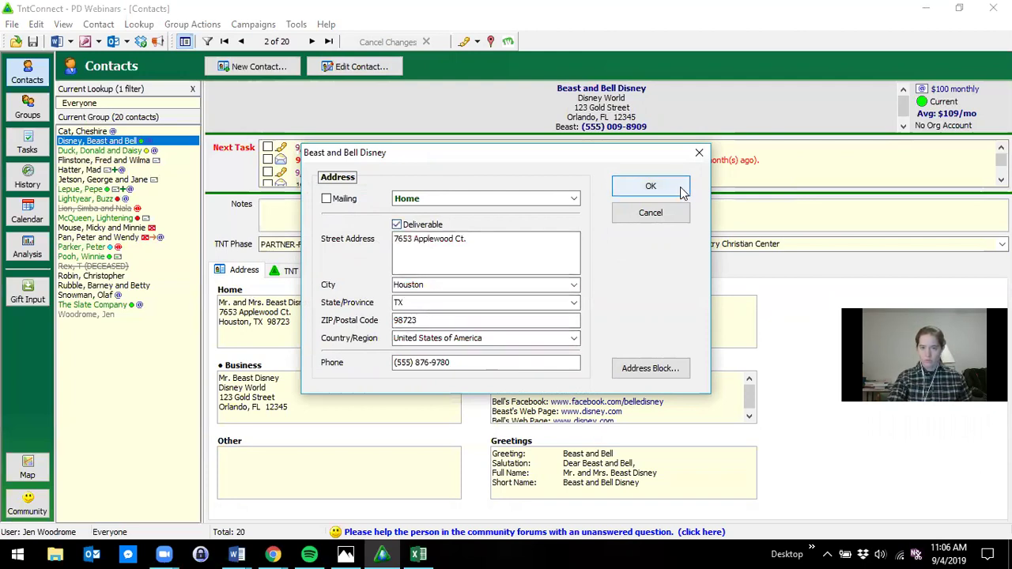
click(655, 190)
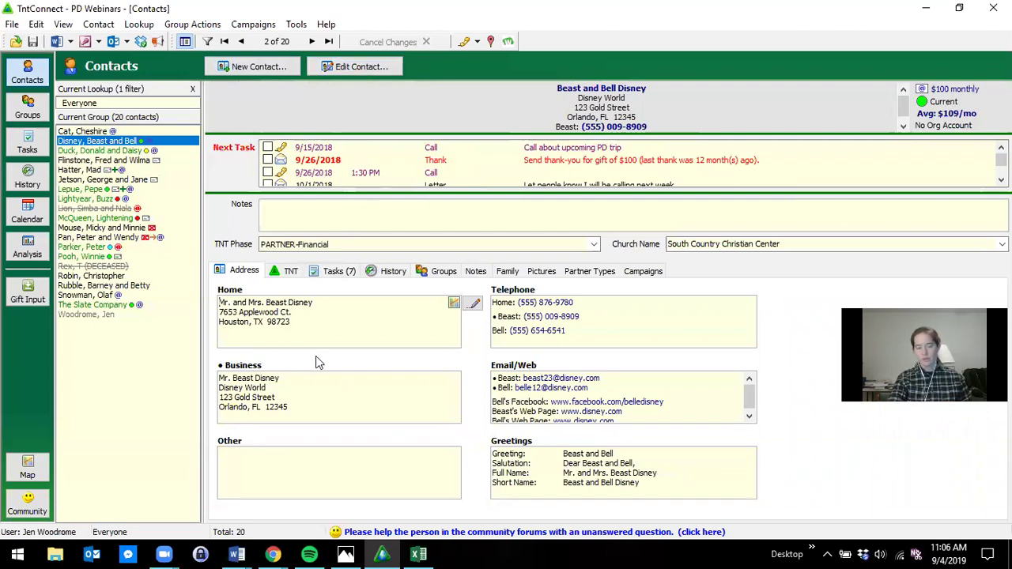
click(473, 306)
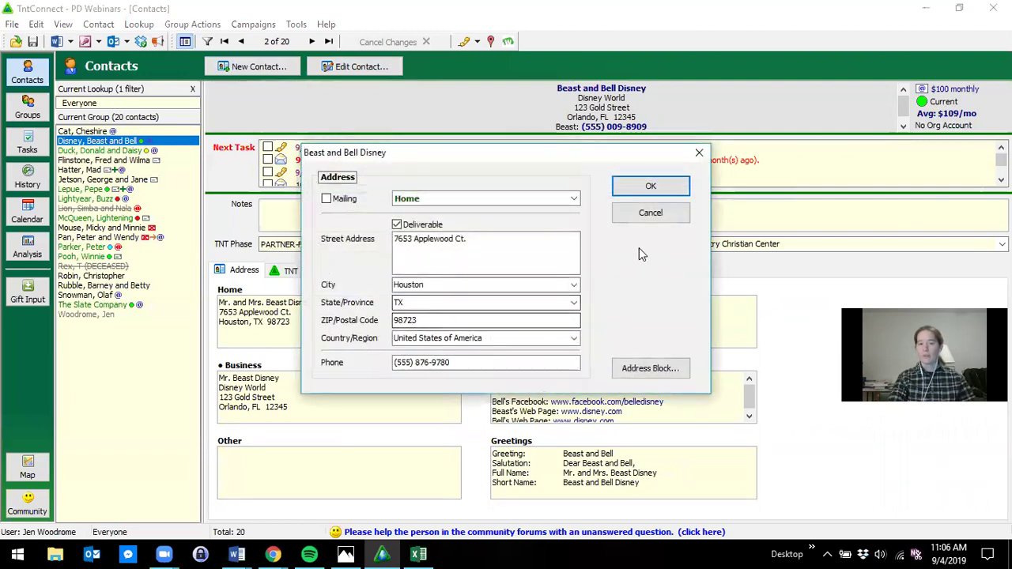
click(646, 213)
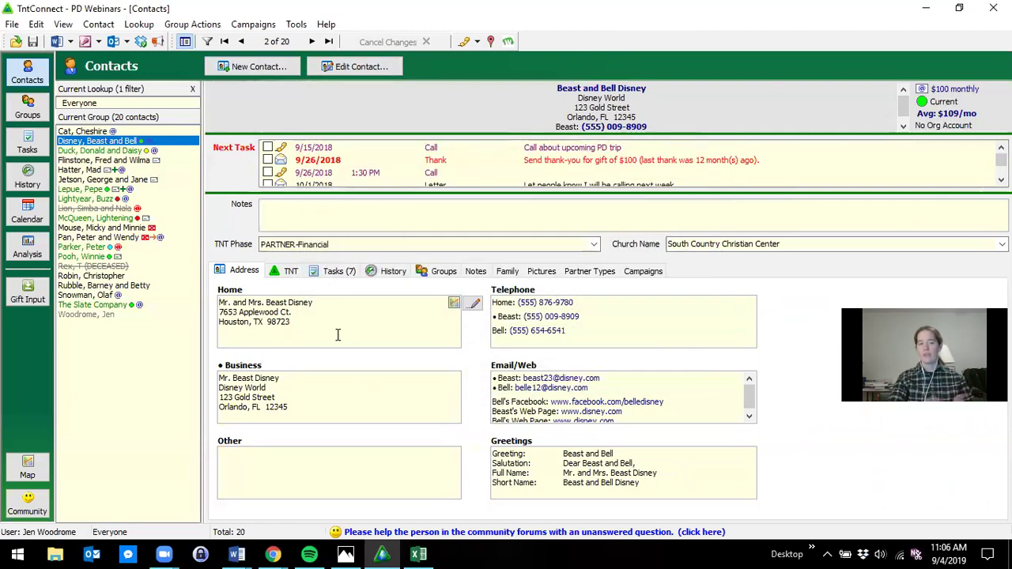
double_click(631, 332)
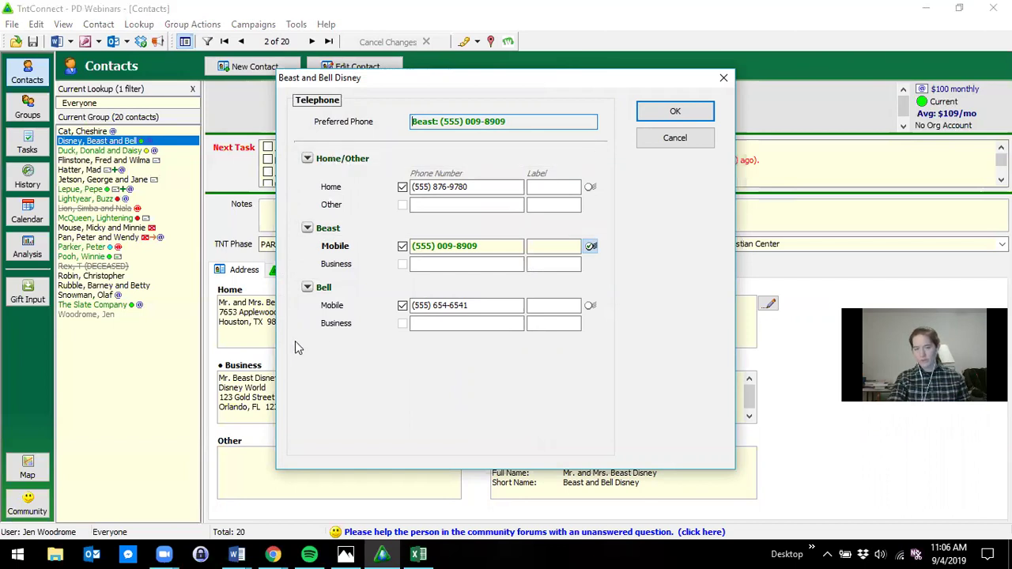
click(308, 228)
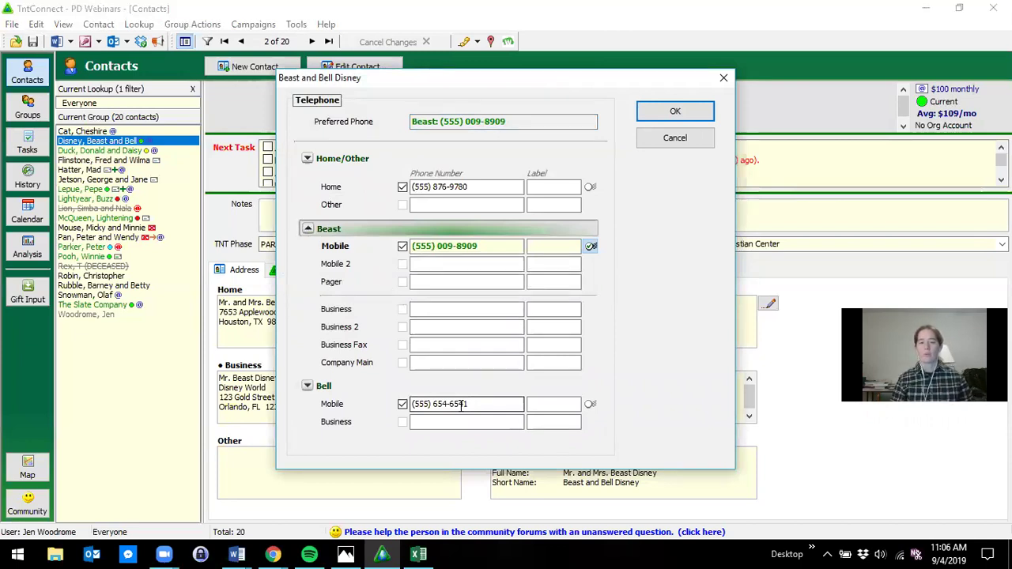
click(591, 188)
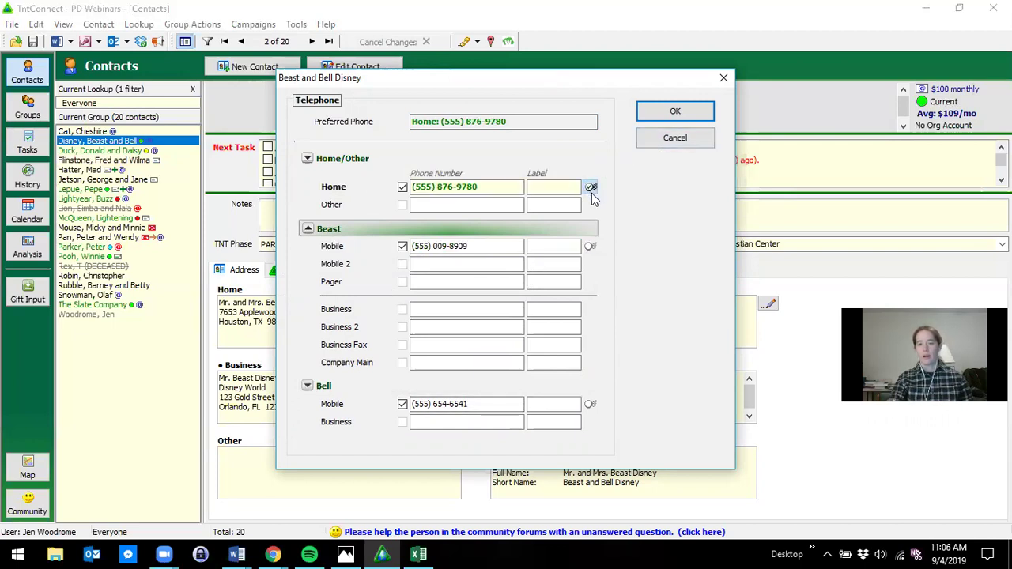
click(590, 246)
click(591, 404)
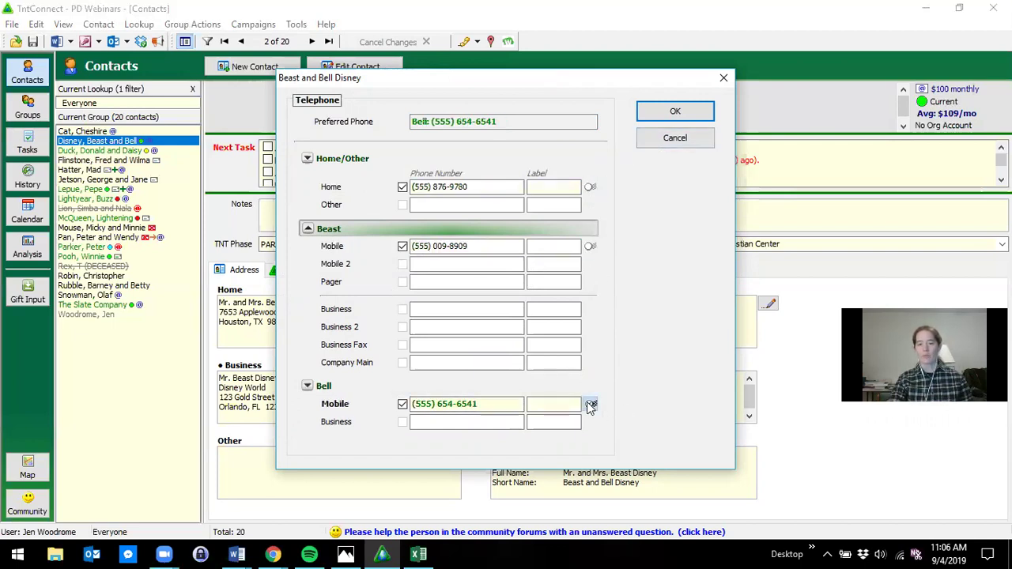
click(591, 246)
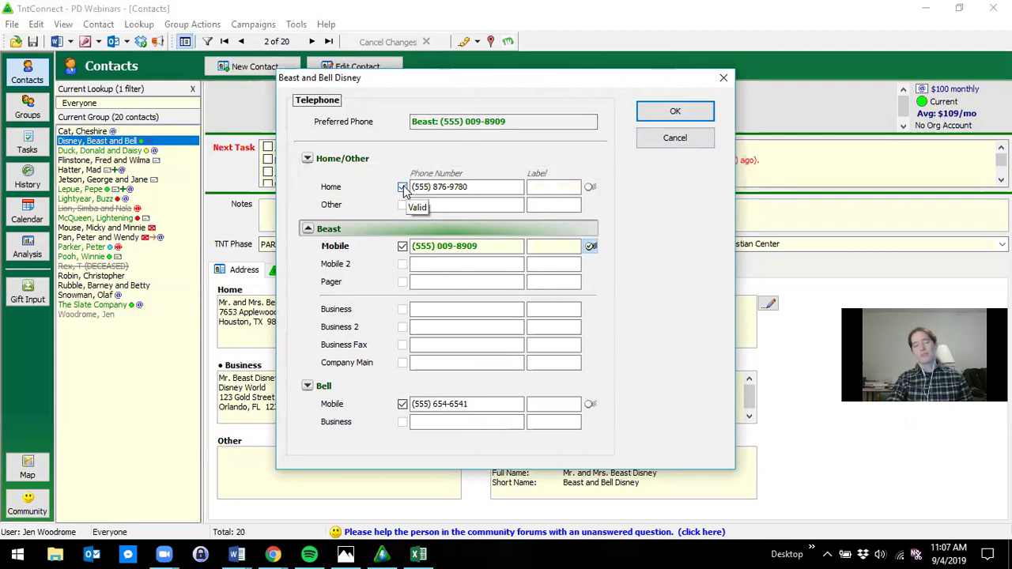
click(402, 187)
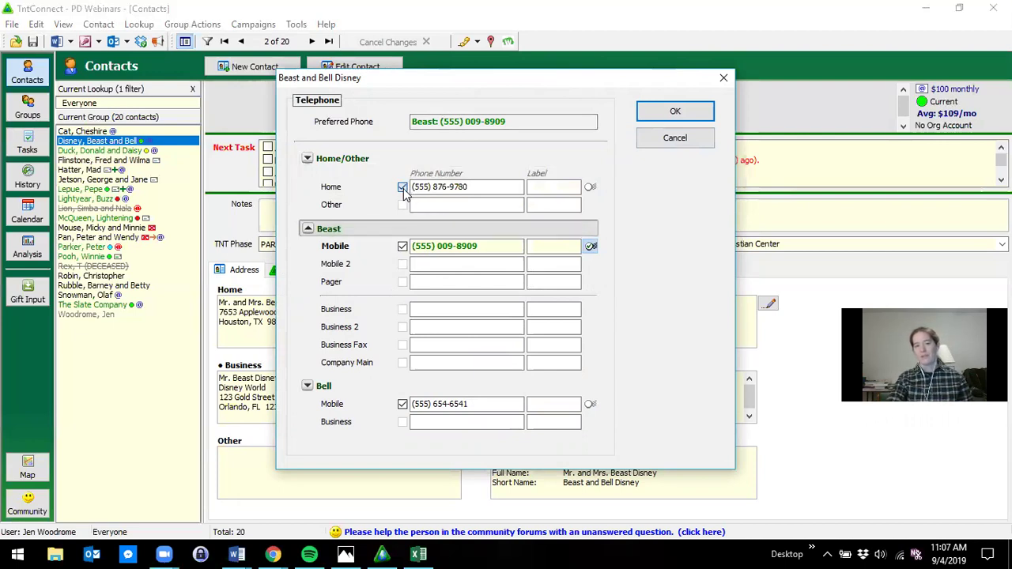
click(402, 188)
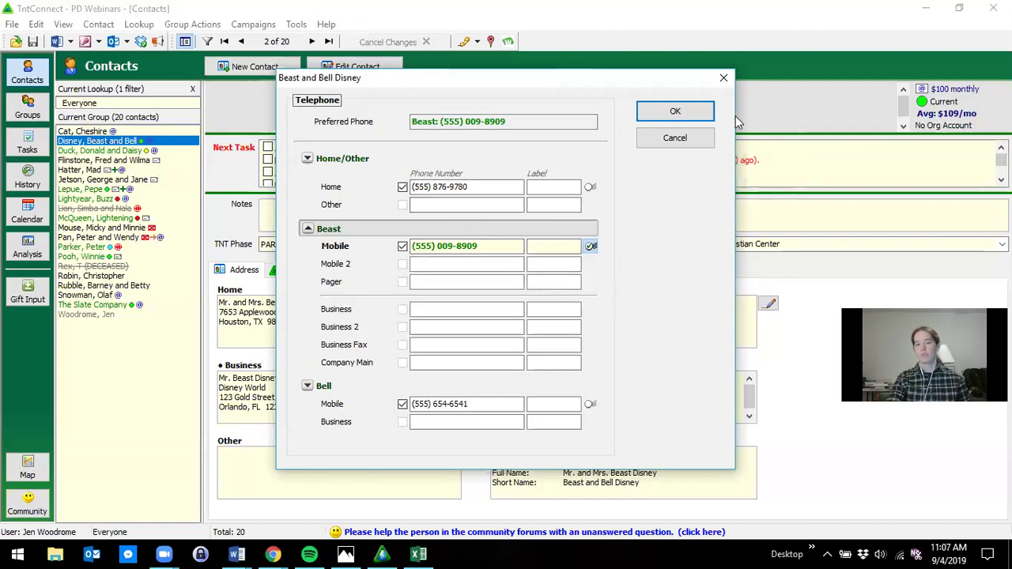
click(675, 112)
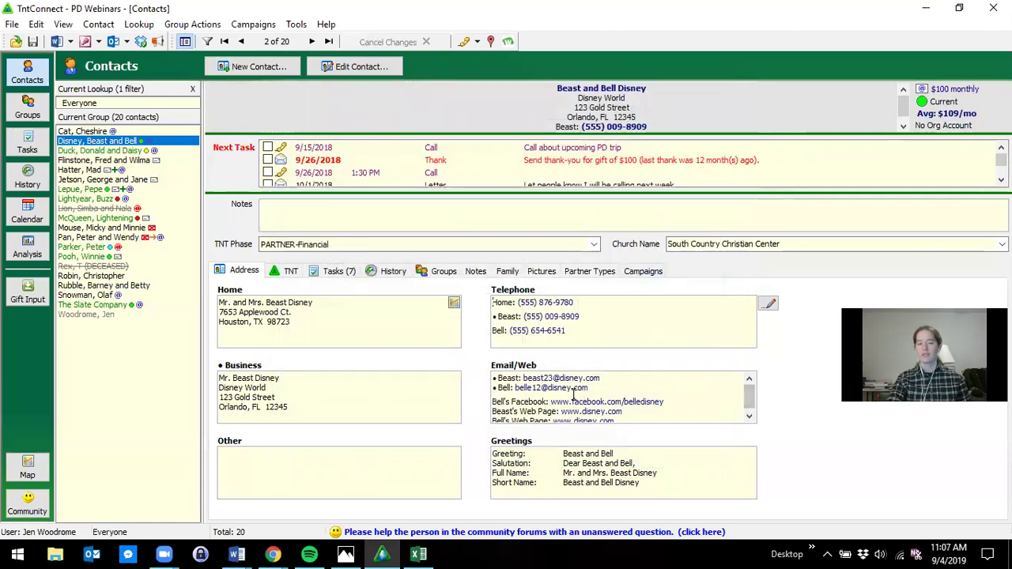
double_click(683, 399)
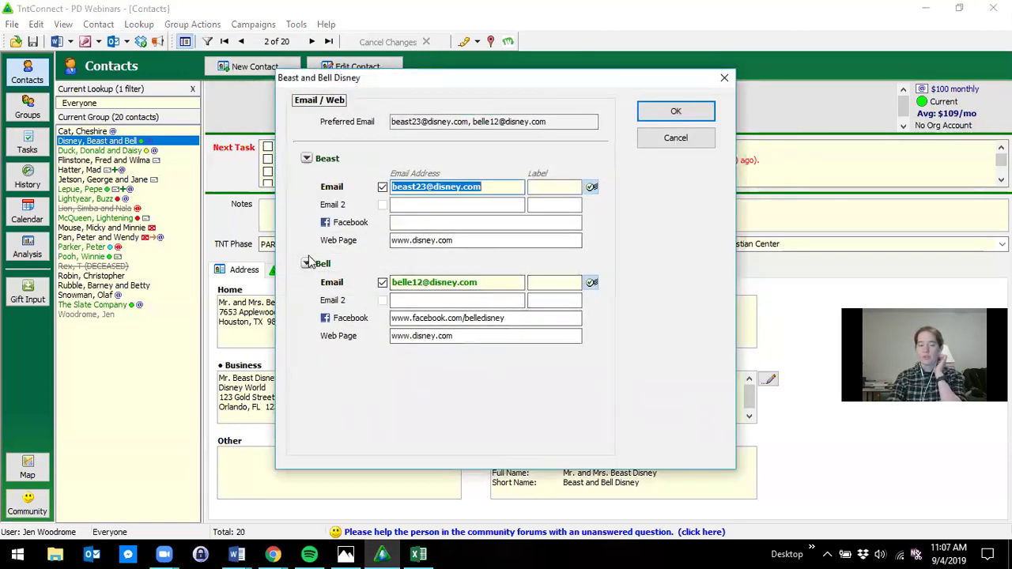
click(308, 163)
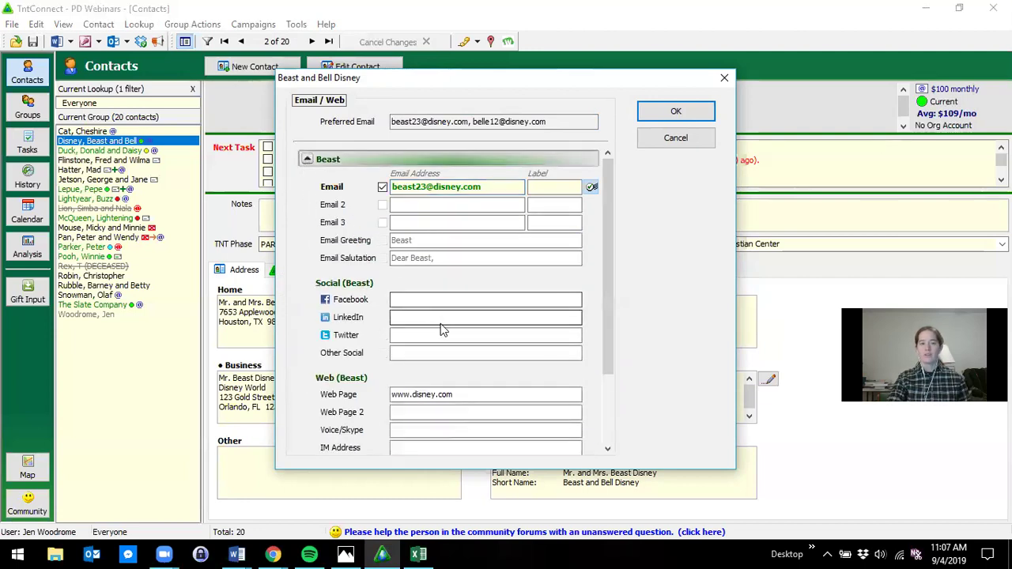
mouse_move(608, 296)
mouse_down()
mouse_move(608, 330)
mouse_move(607, 294)
mouse_up()
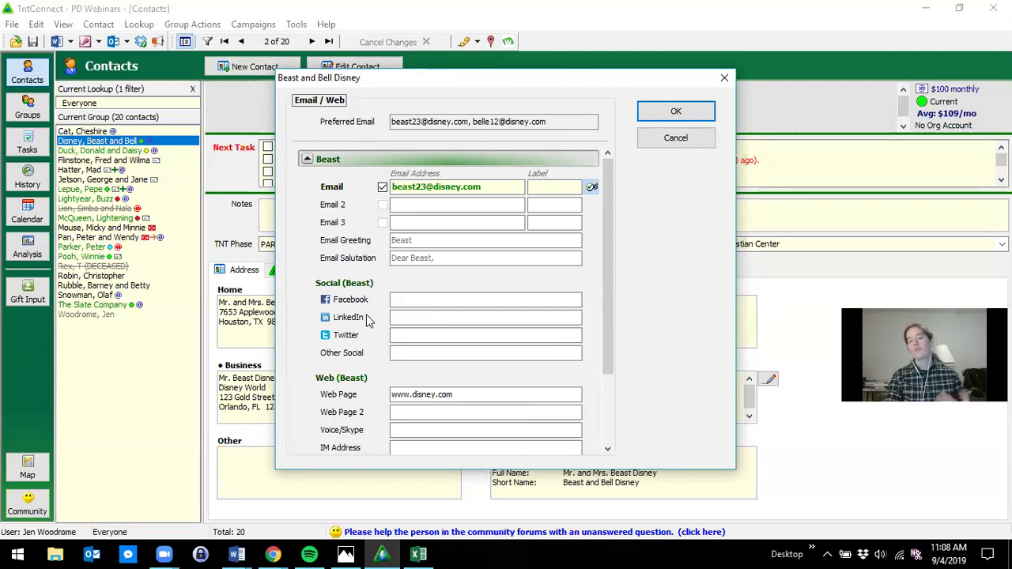
click(408, 317)
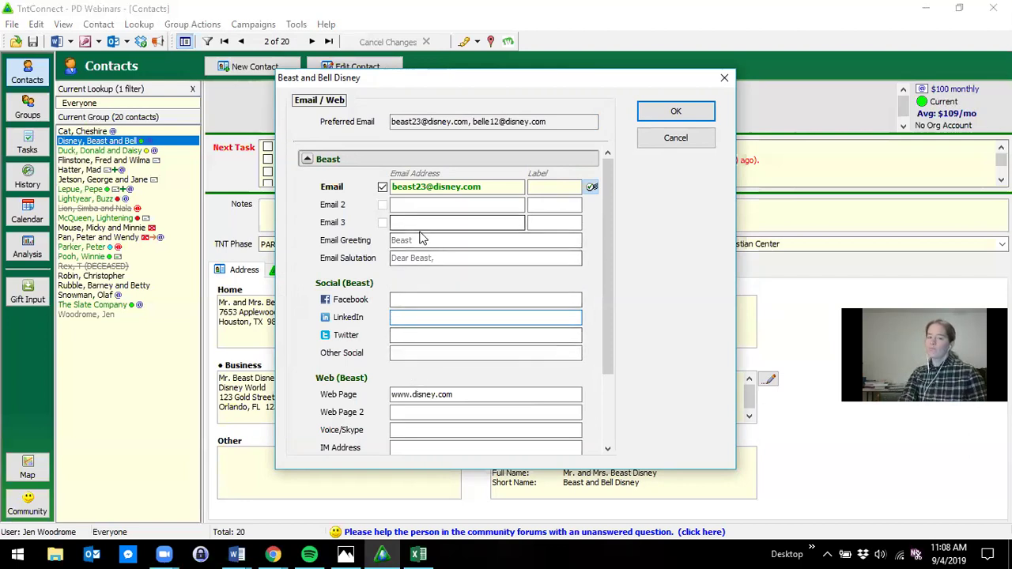
- Add a second preferred e-mail address for one spouse and save the e-mail changes
click(494, 204)
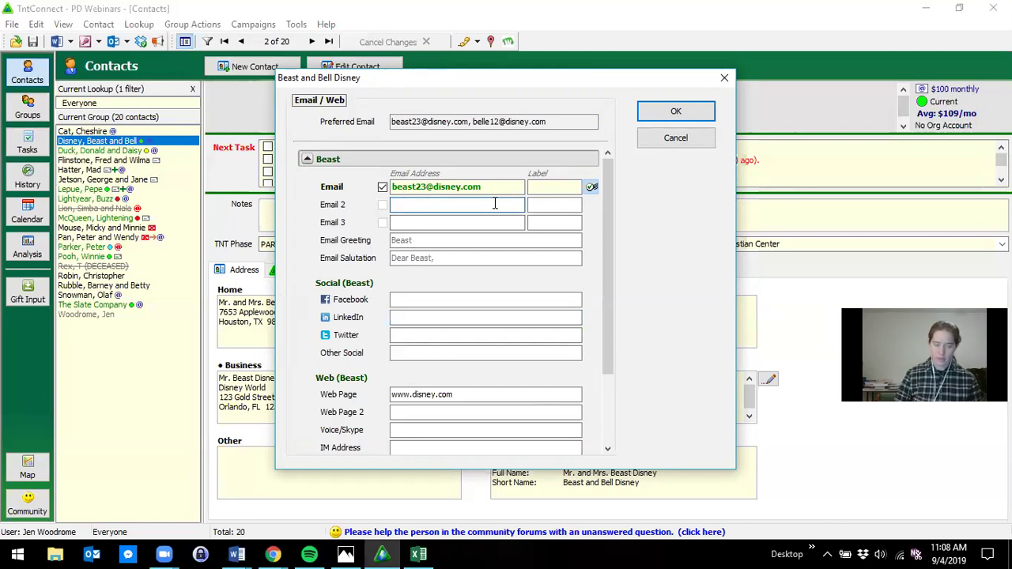
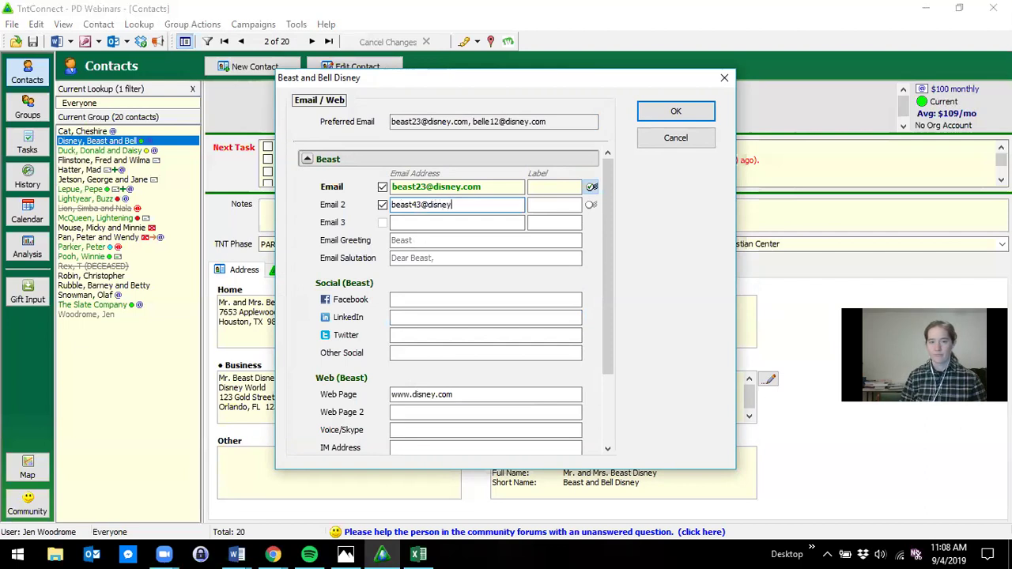
click(591, 205)
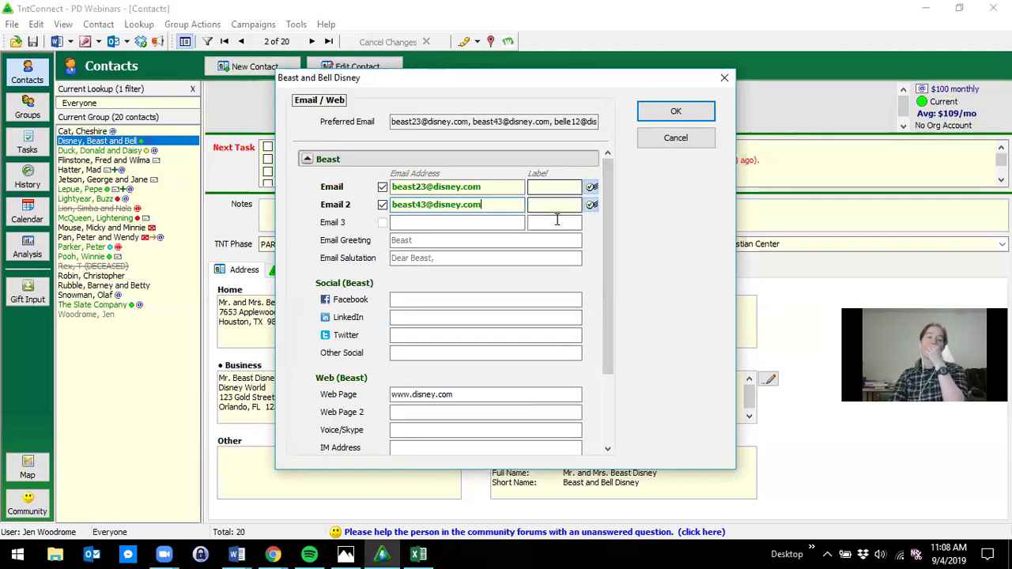
drag(523, 76, 309, 85)
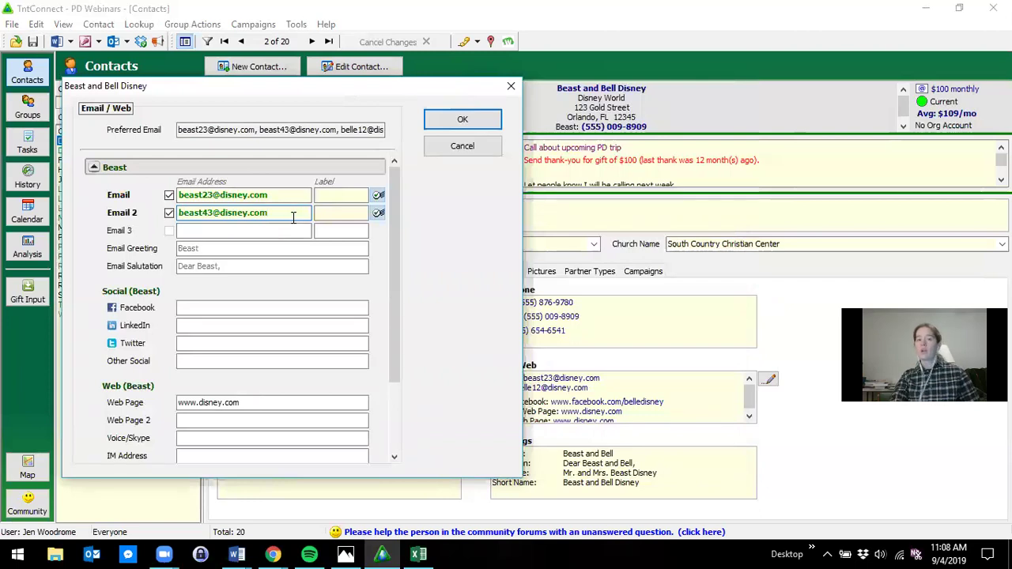
click(302, 229)
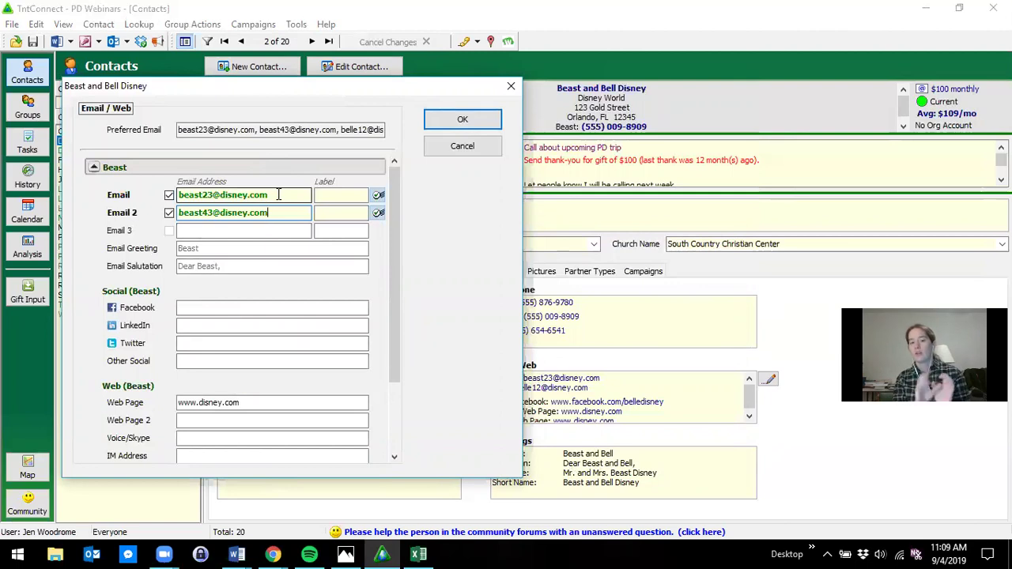
click(292, 213)
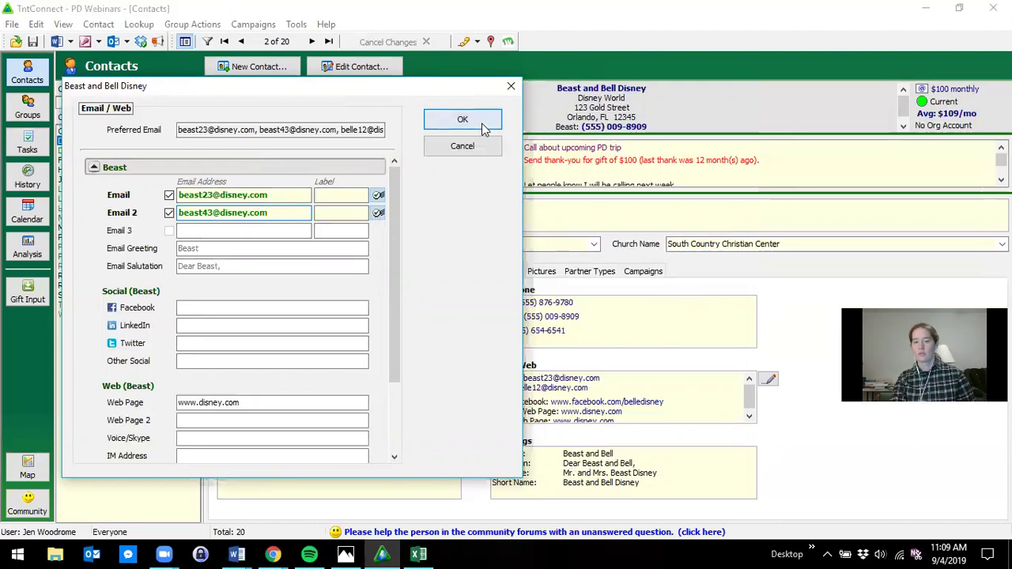
click(482, 124)
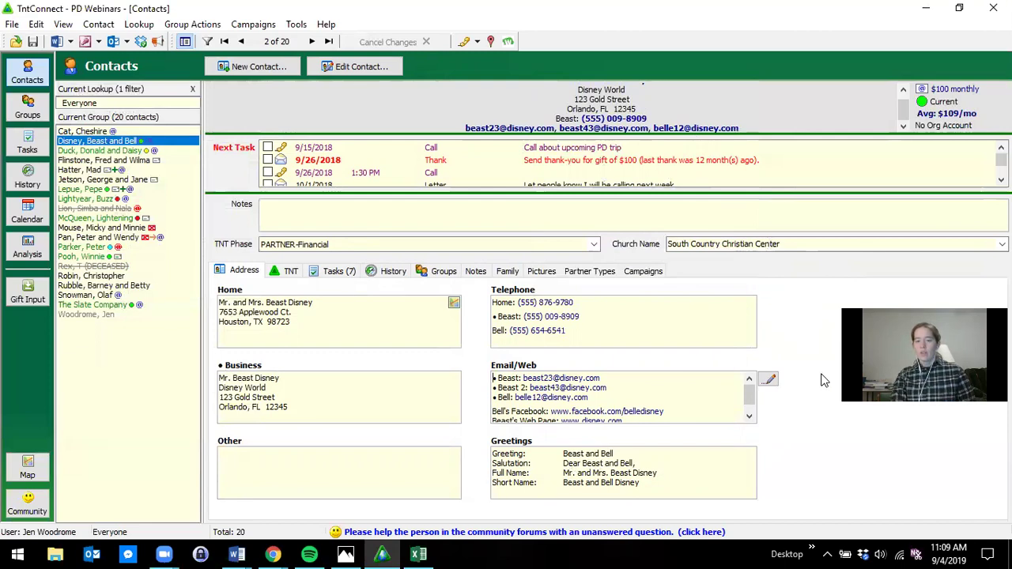
double_click(710, 477)
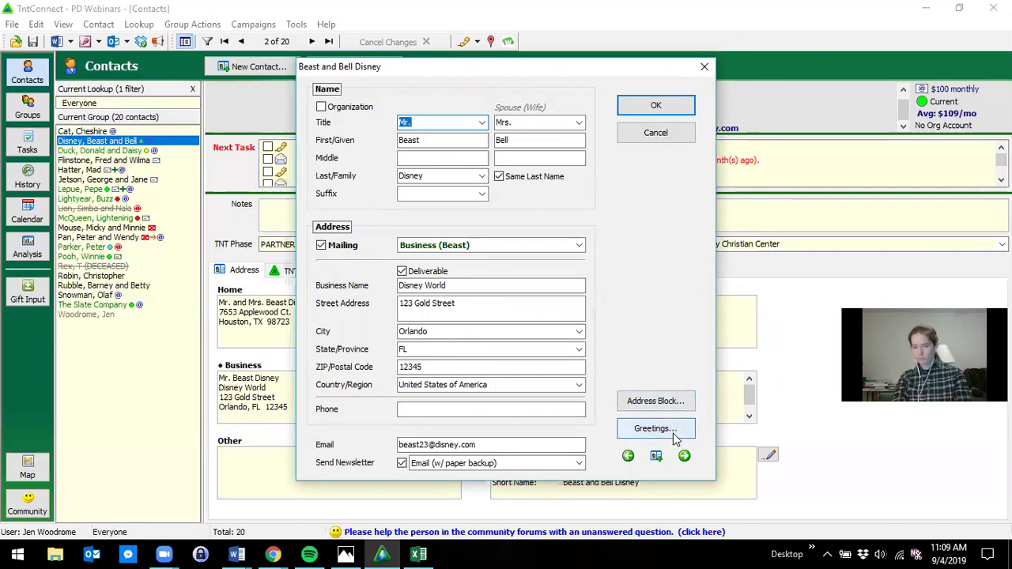
click(660, 401)
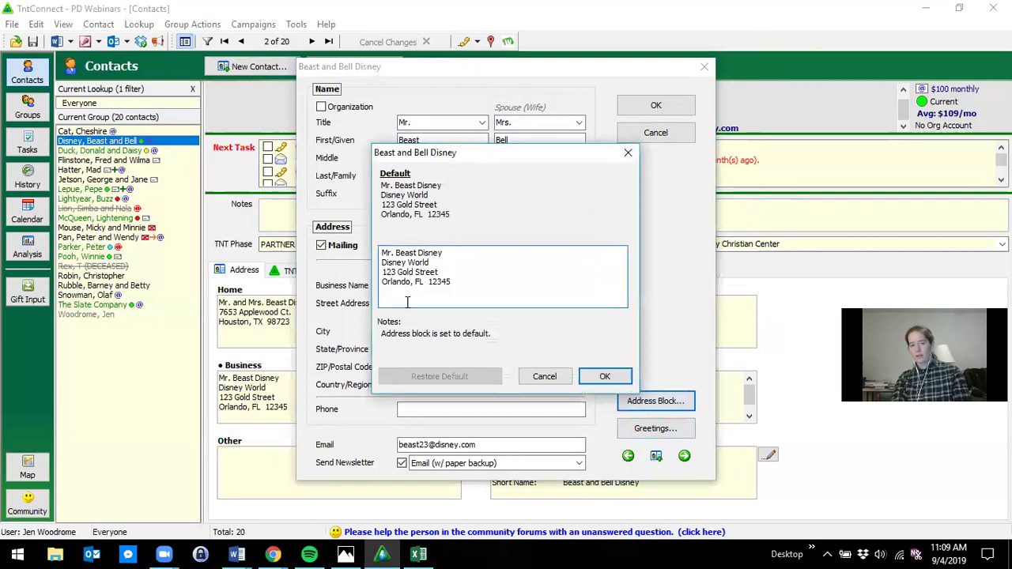
drag(454, 253, 368, 252)
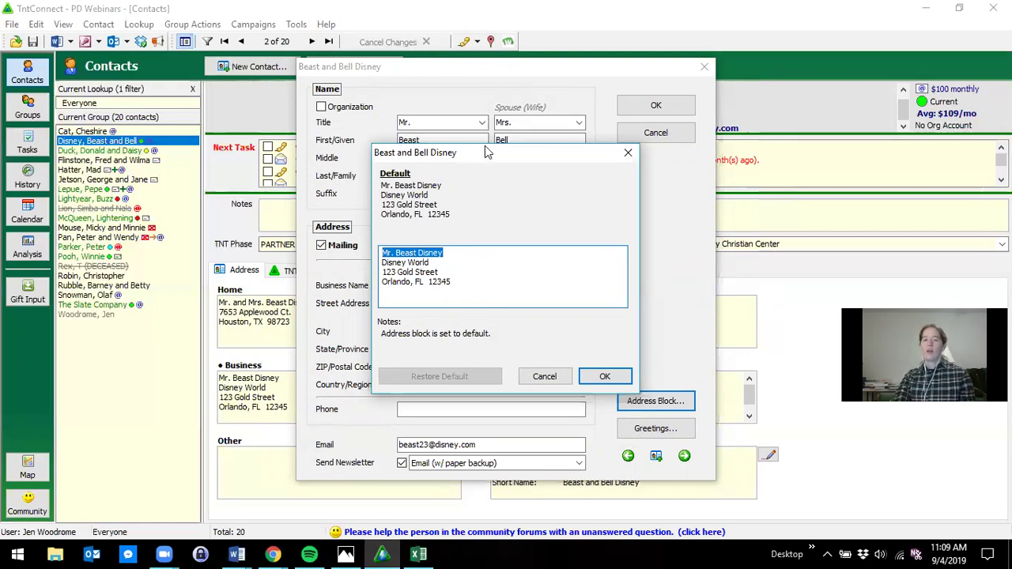
drag(484, 152, 739, 118)
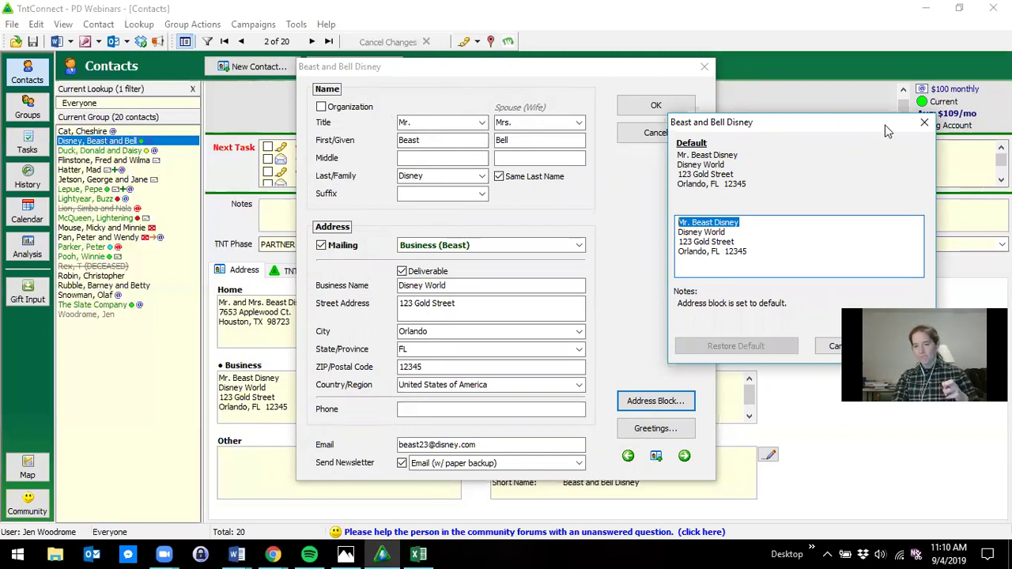
click(924, 122)
click(655, 429)
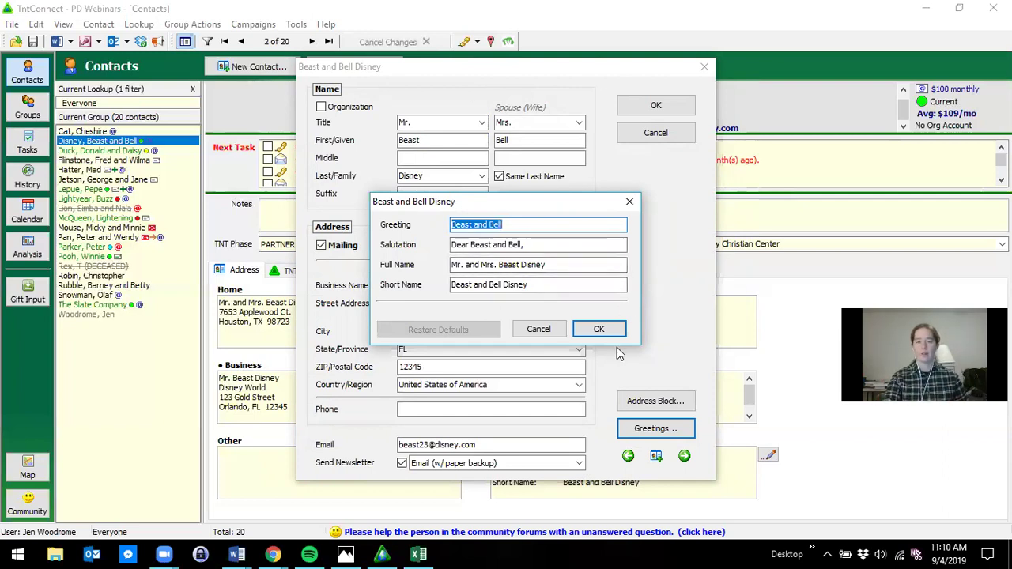
click(595, 332)
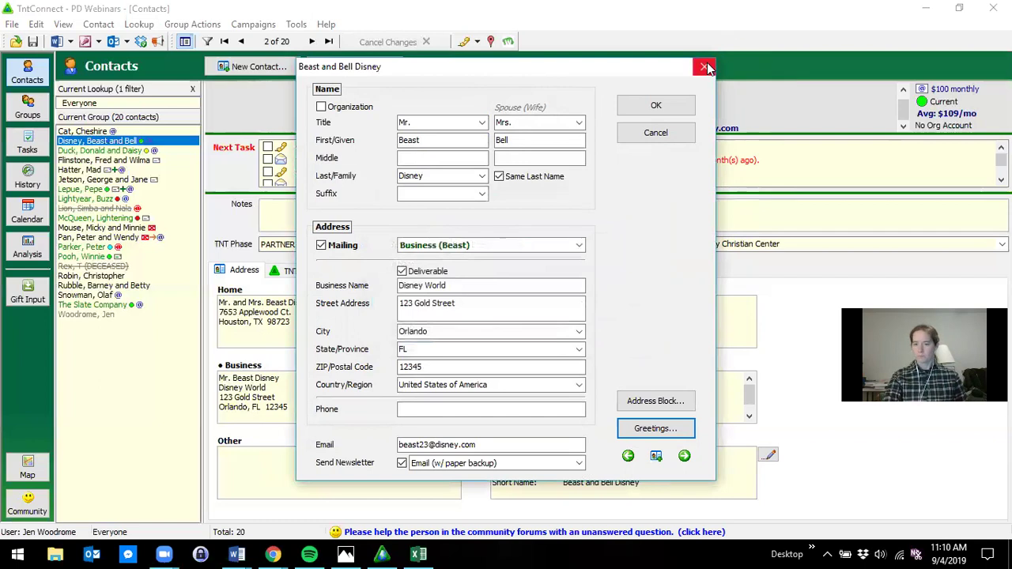
click(704, 66)
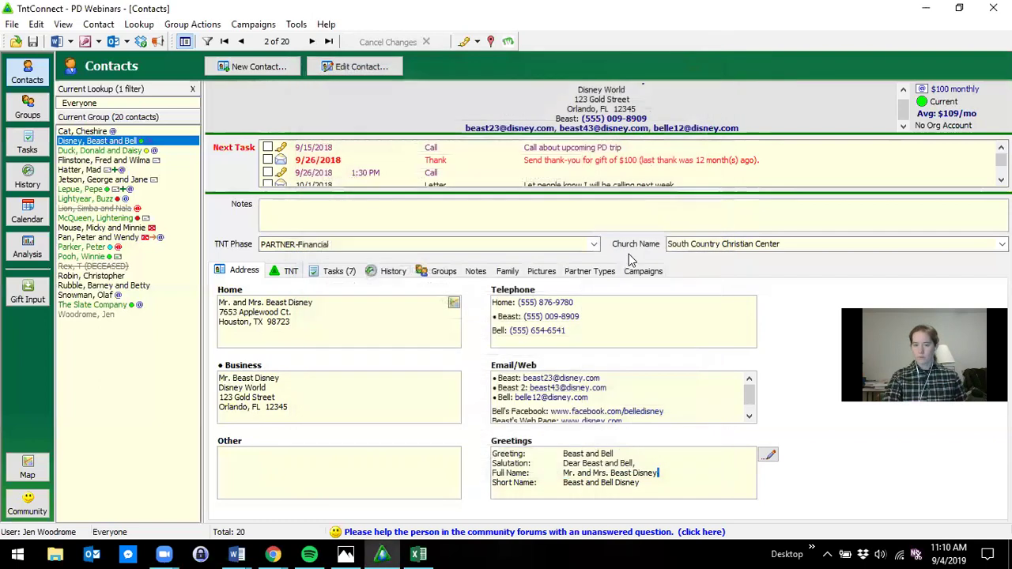
- View the TNT tab showing the $100 monthly pledge, gift list and giving chart
click(290, 272)
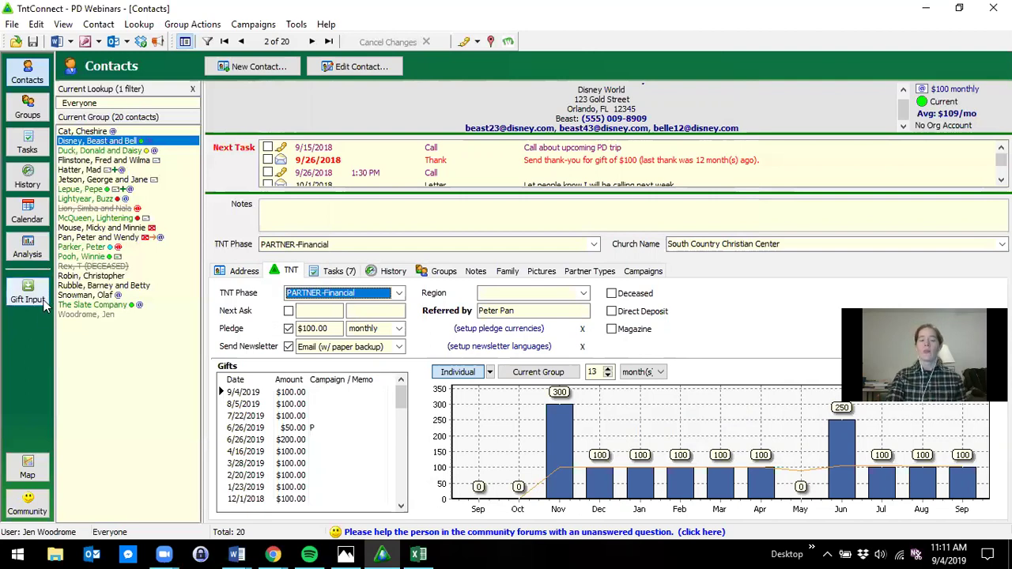
- Bring up the partners' donation history page in Chrome
click(272, 554)
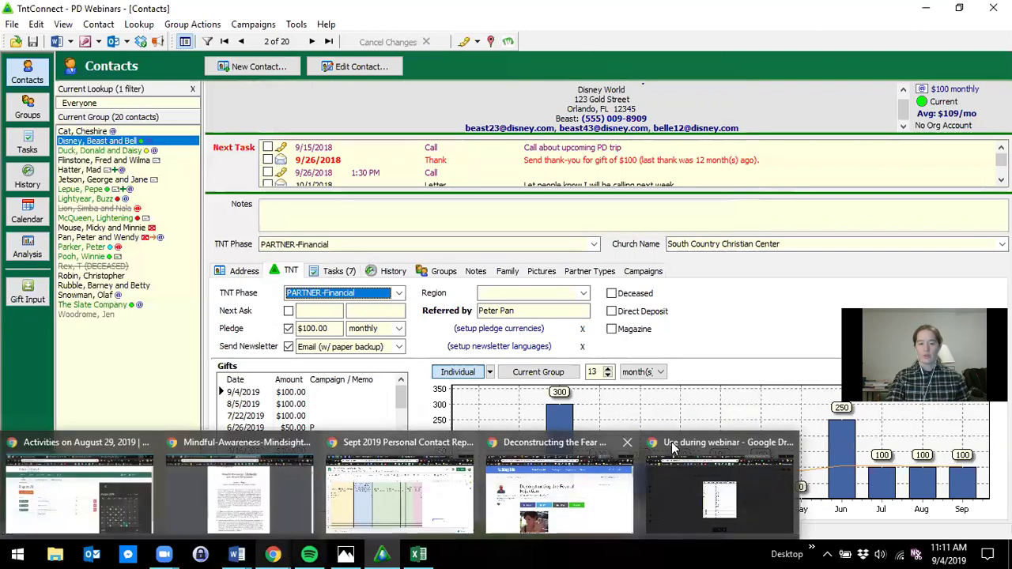
click(699, 472)
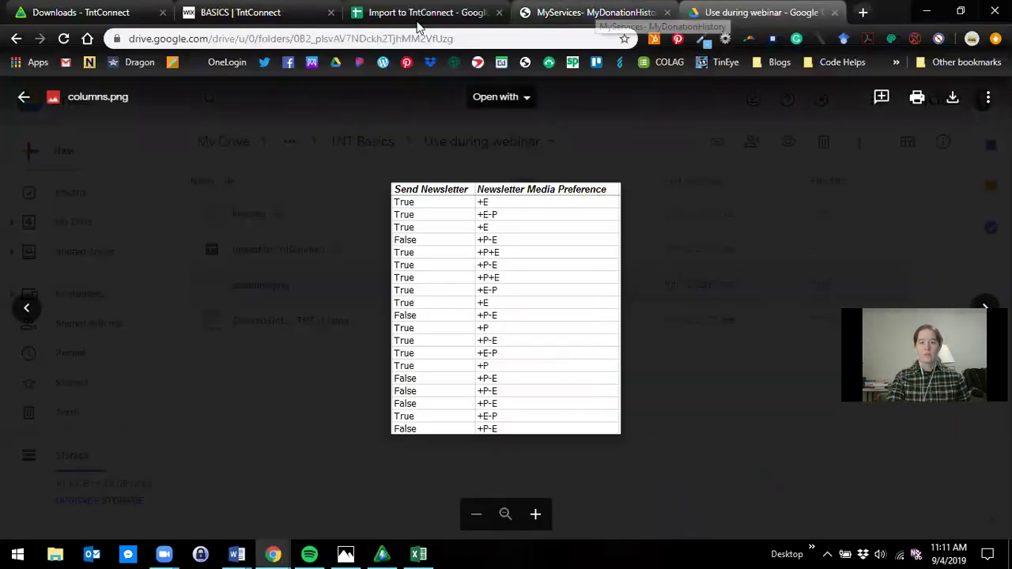
click(264, 12)
click(427, 12)
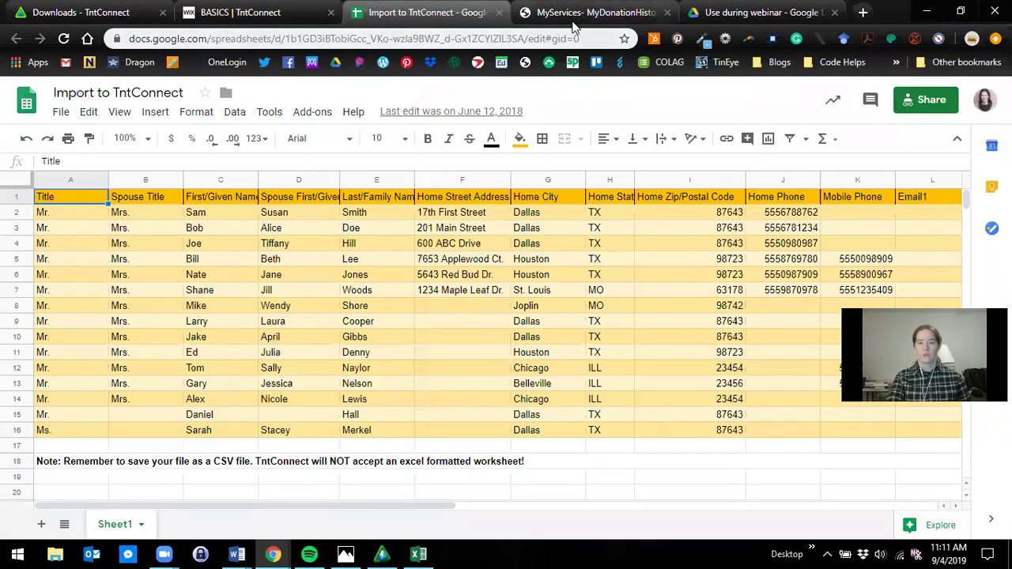
click(608, 11)
scroll(101, 150, up, 6)
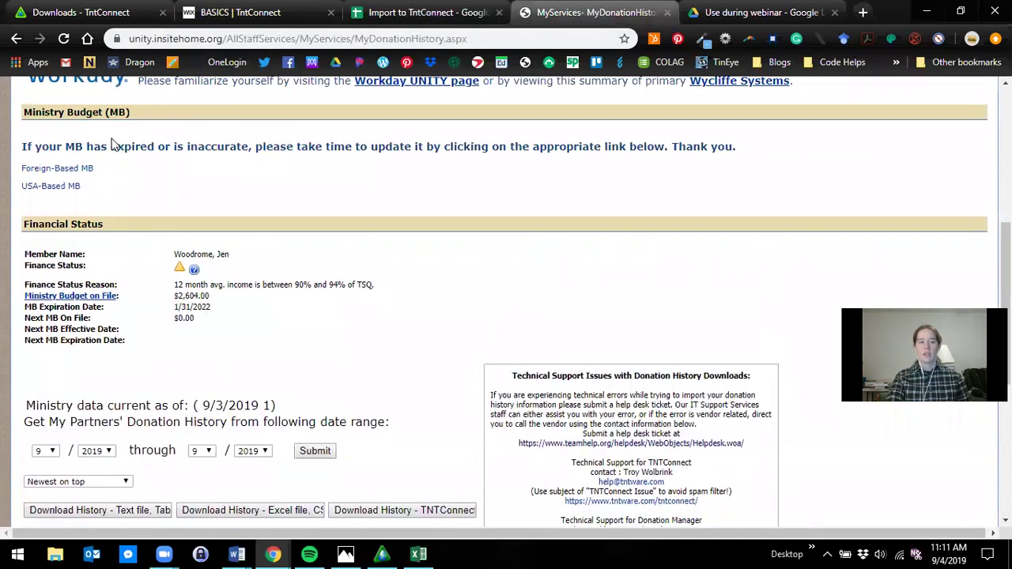
scroll(101, 150, up, 2)
mouse_move(102, 141)
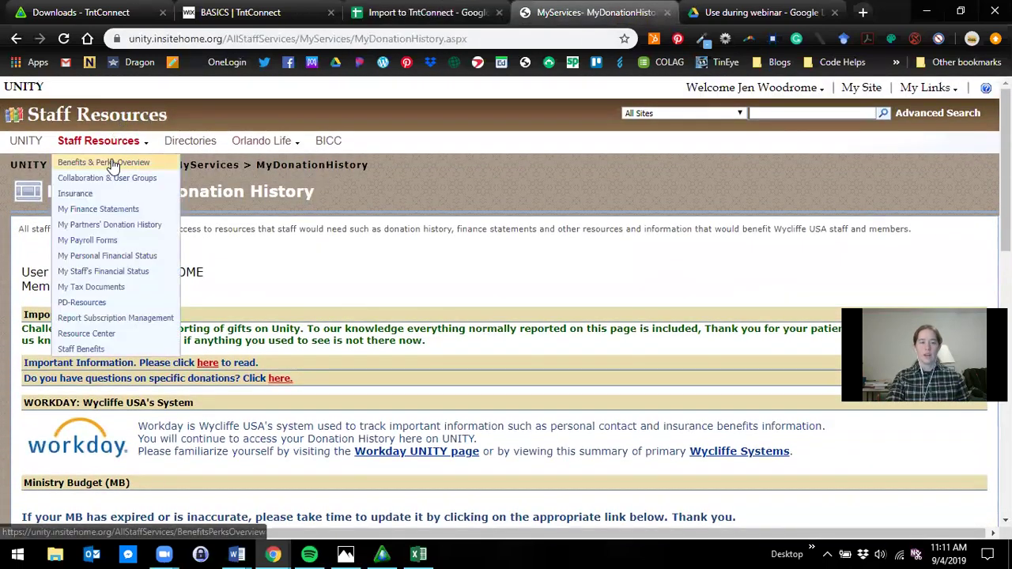
scroll(163, 238, down, 4)
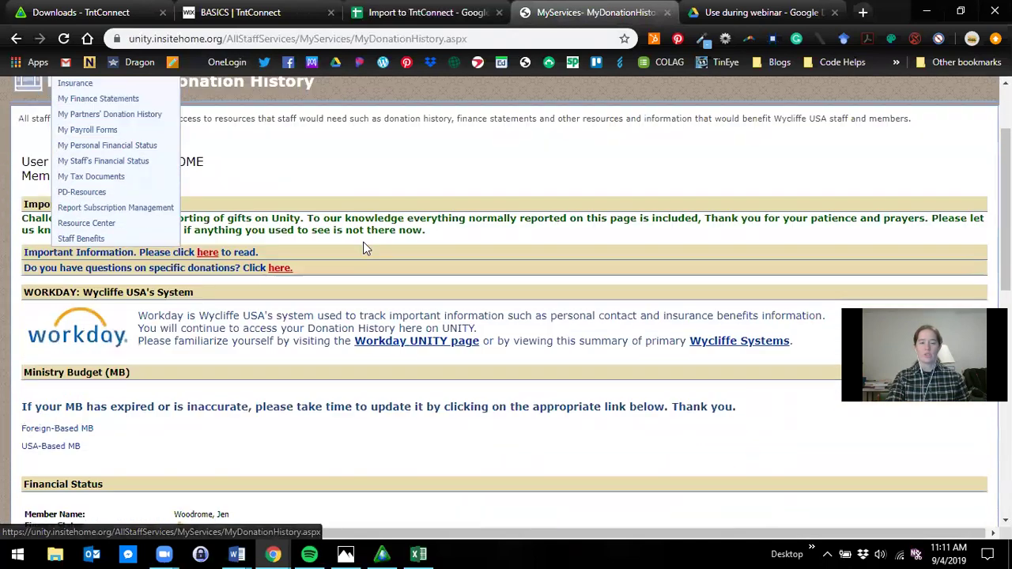
scroll(363, 251, down, 5)
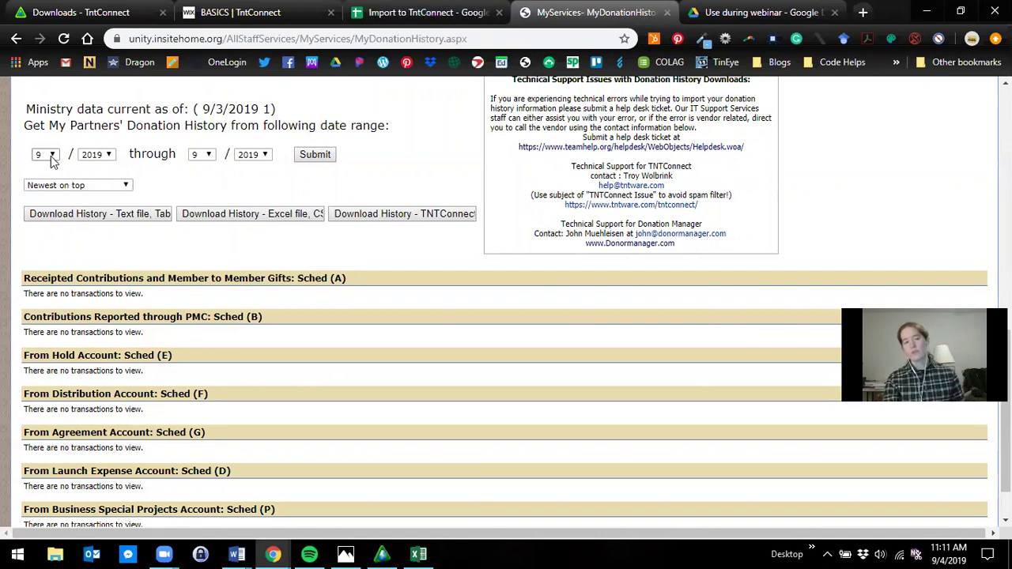
- Download donation history from 2006 onward as a TntConnect file
click(107, 157)
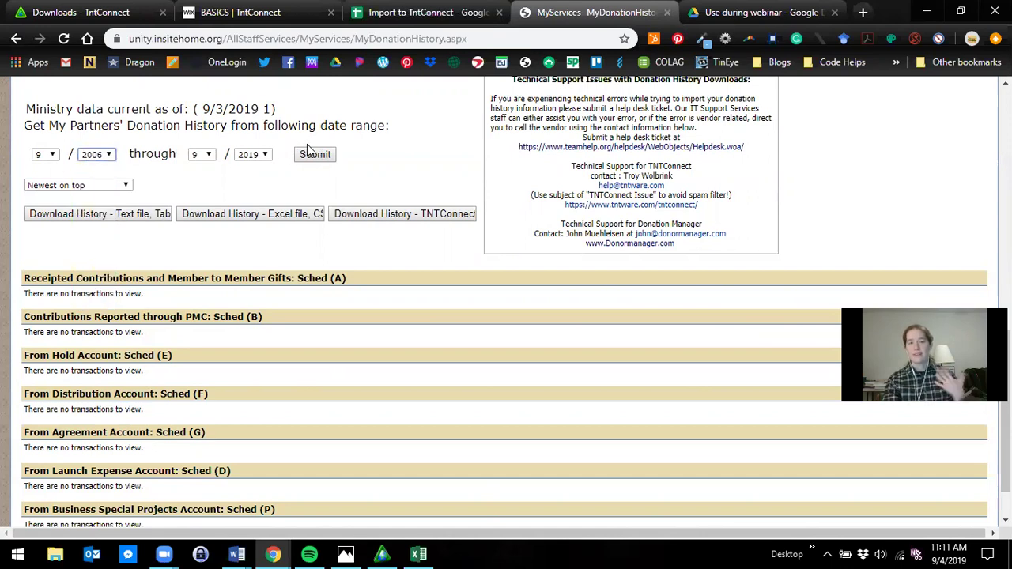
click(108, 155)
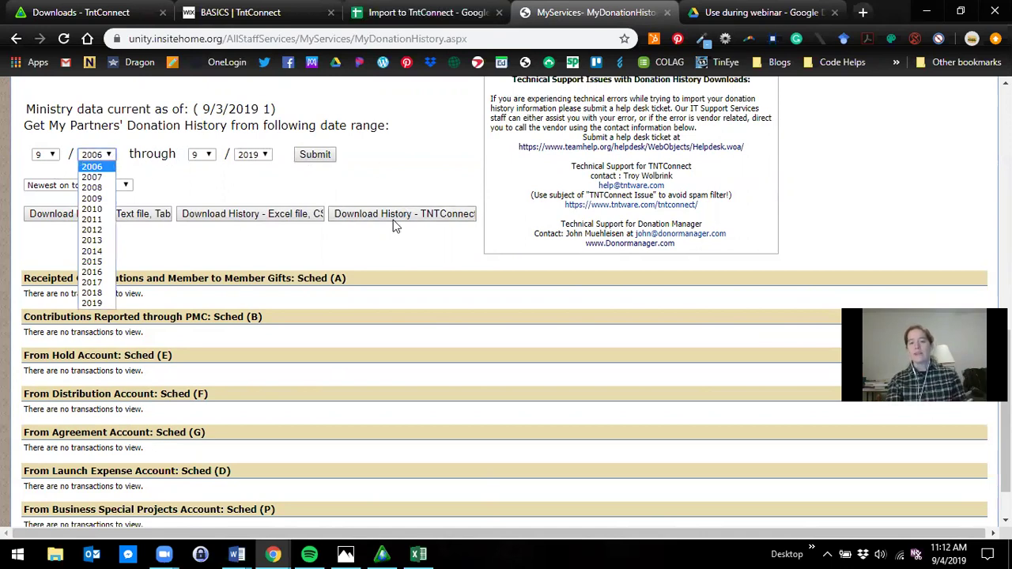
click(411, 235)
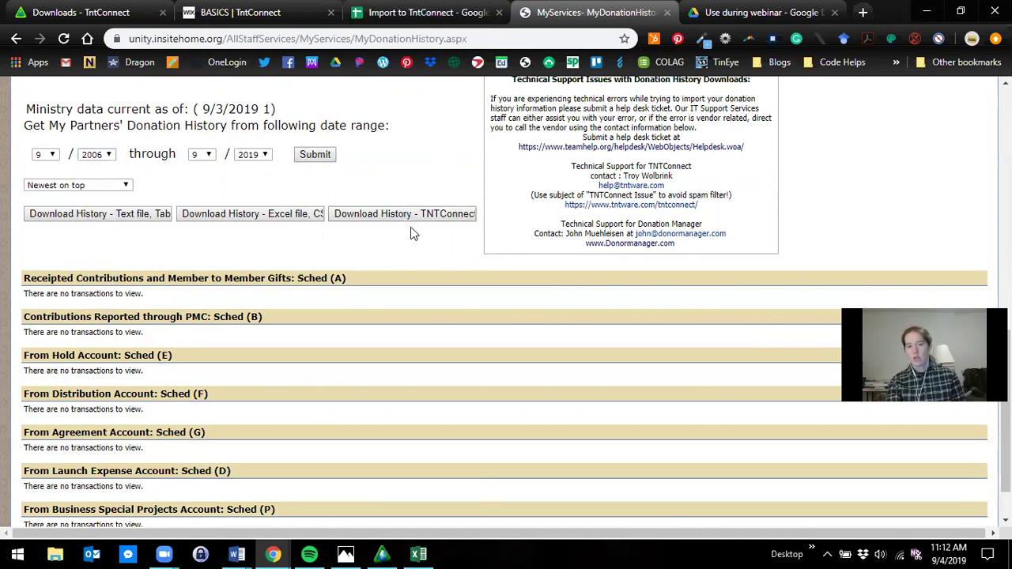
click(411, 218)
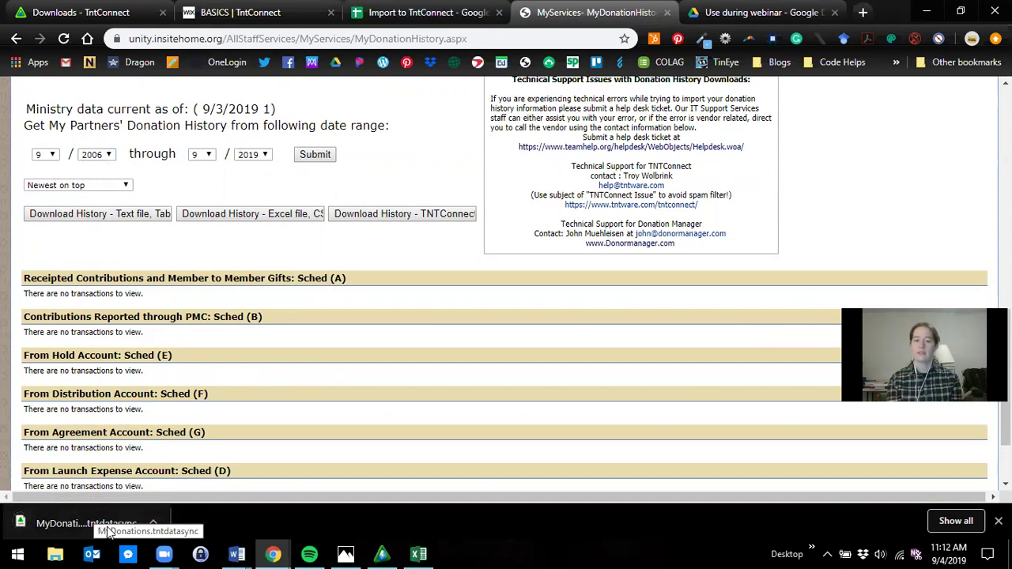
click(382, 553)
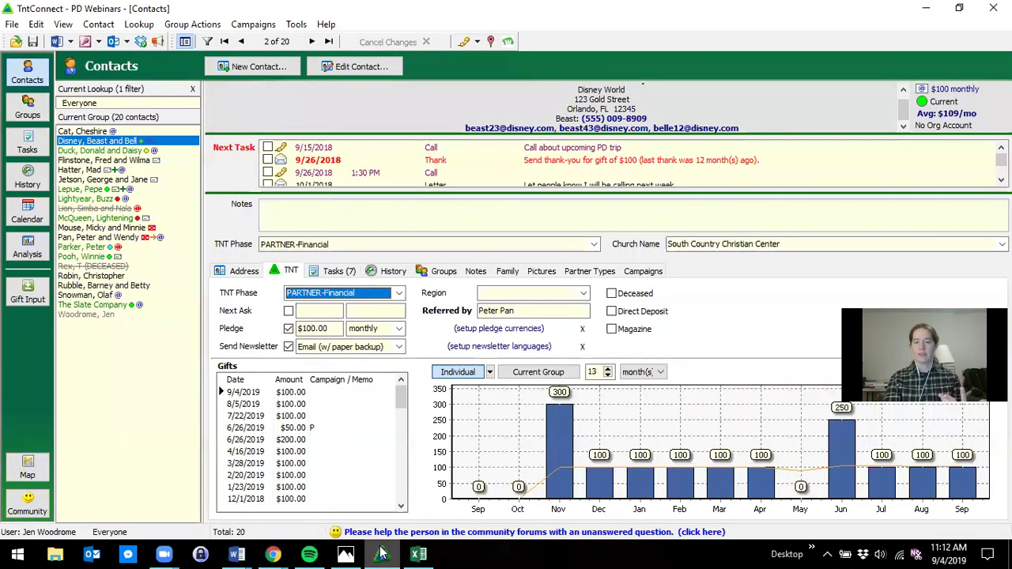
click(381, 553)
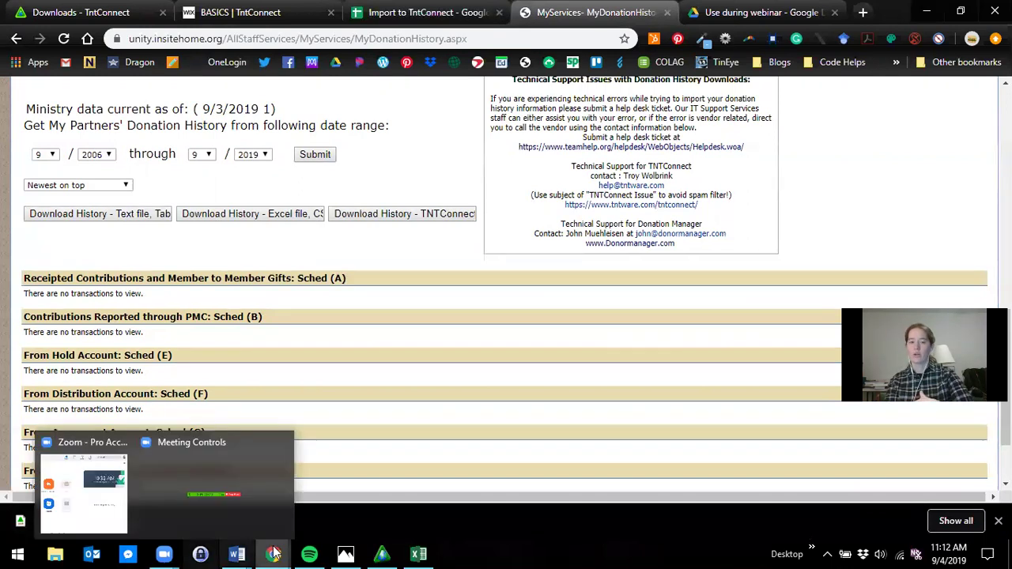
click(385, 553)
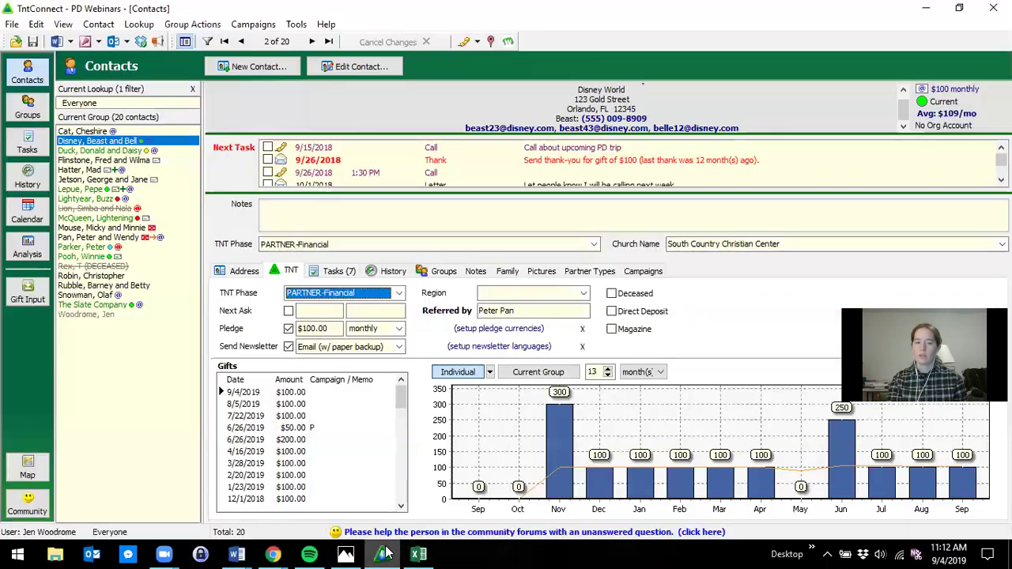
click(305, 25)
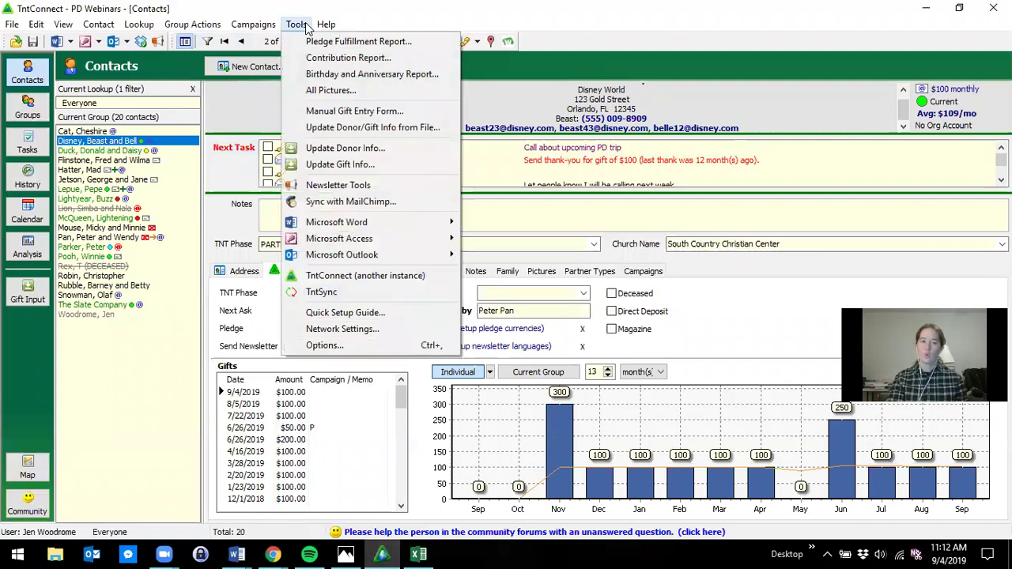
click(356, 127)
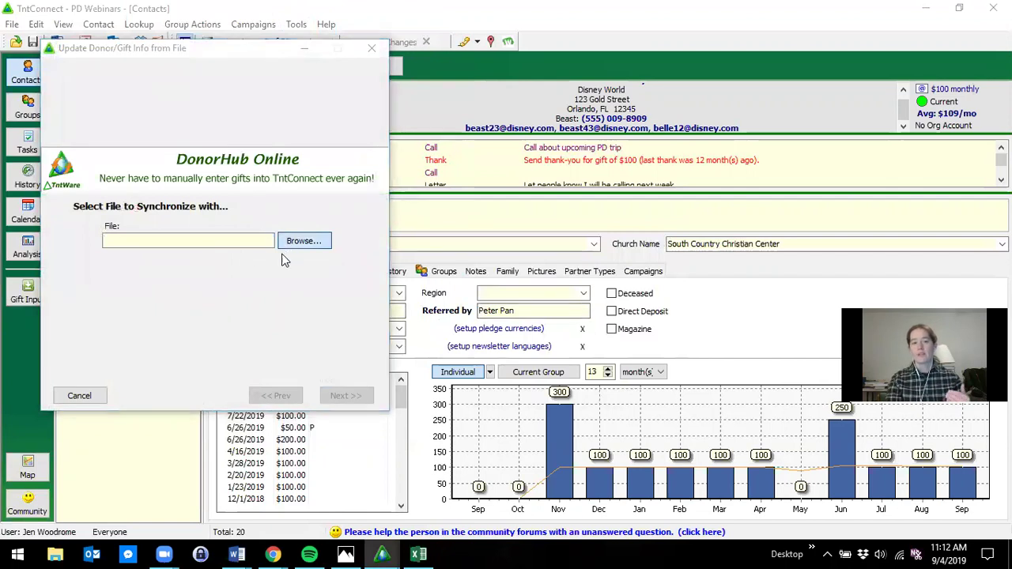
click(289, 241)
scroll(146, 164, up, 8)
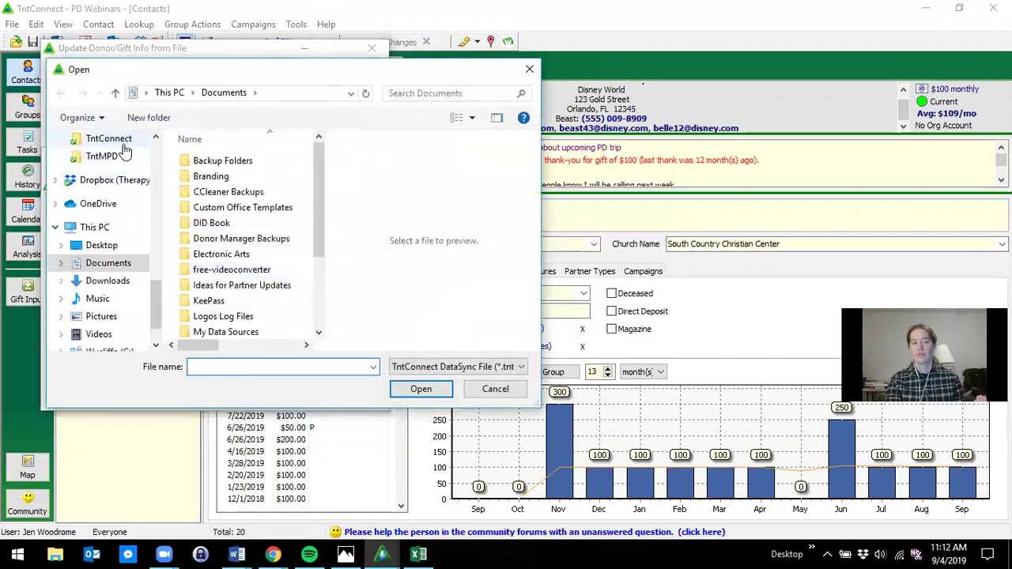
scroll(128, 150, up, 3)
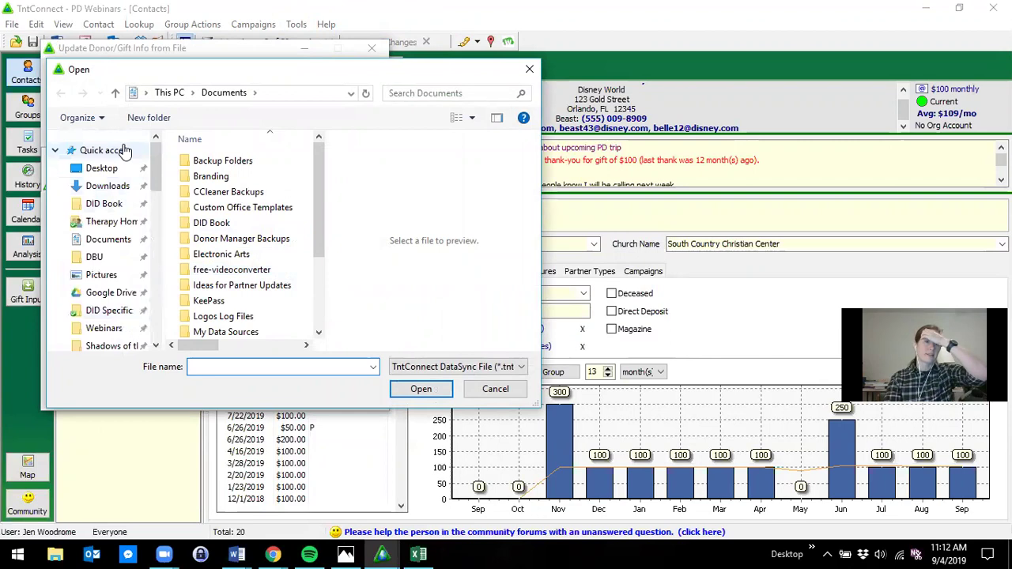
click(122, 167)
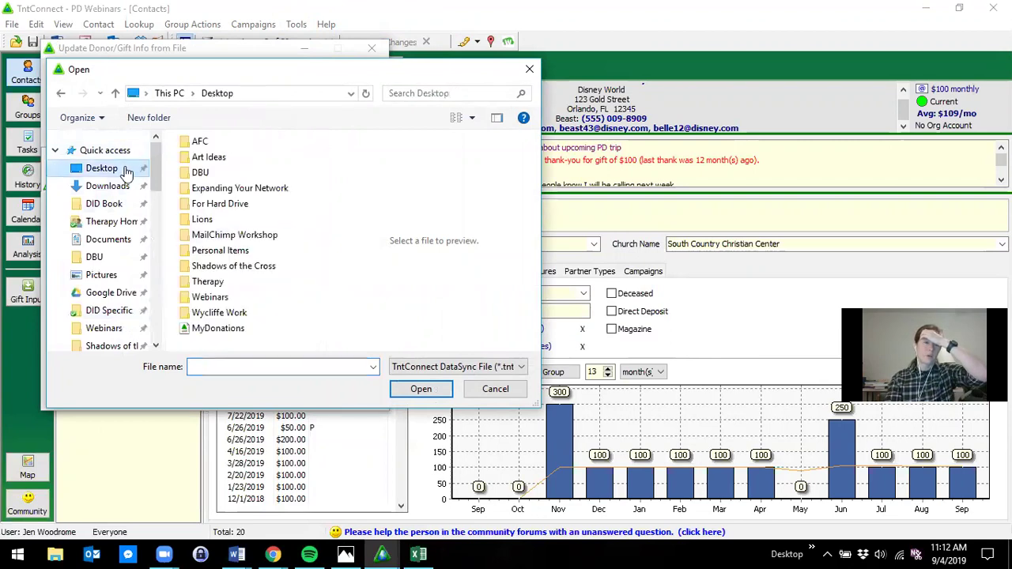
click(240, 328)
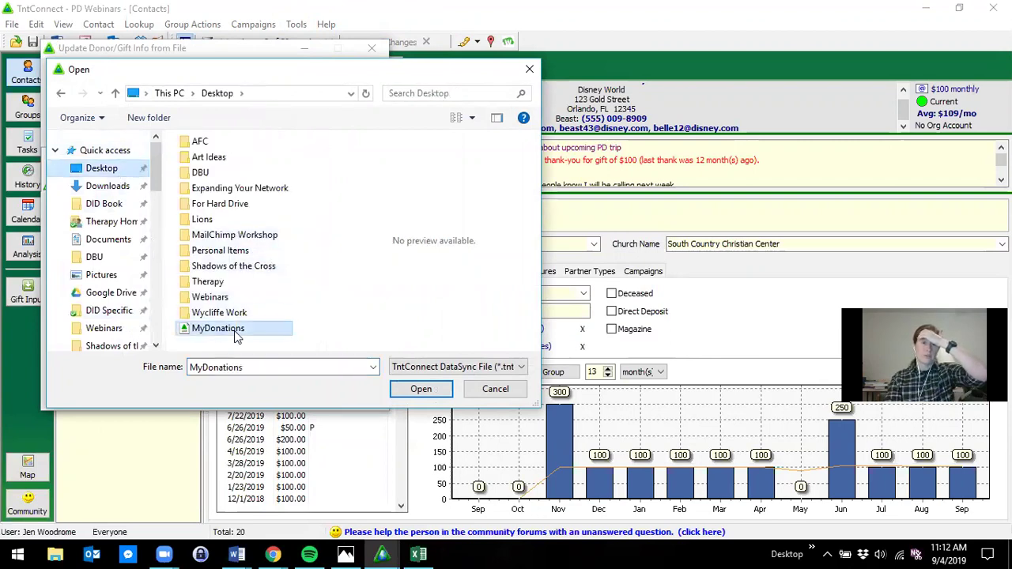
click(498, 389)
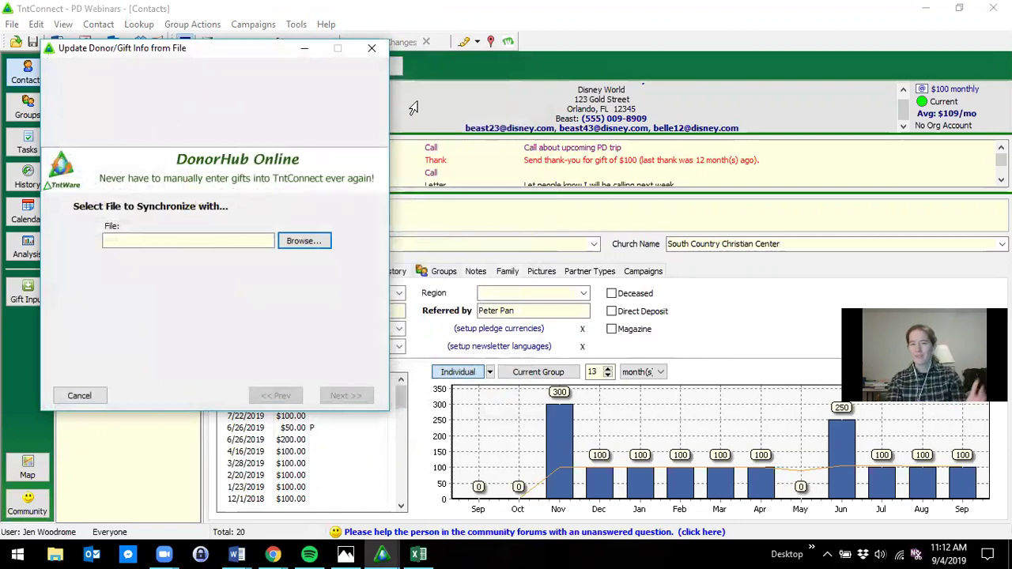
click(372, 49)
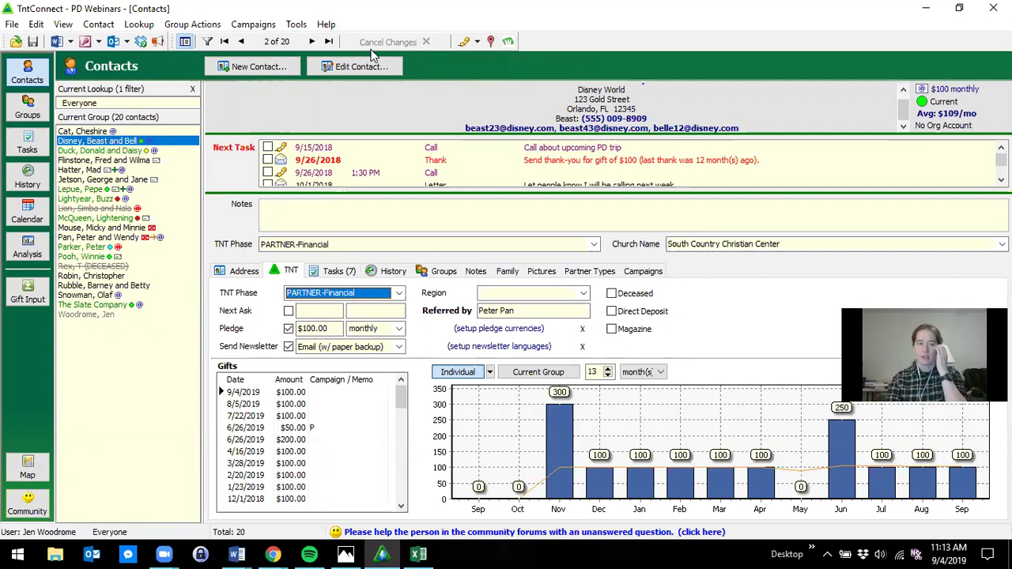
scroll(497, 182, down, 1)
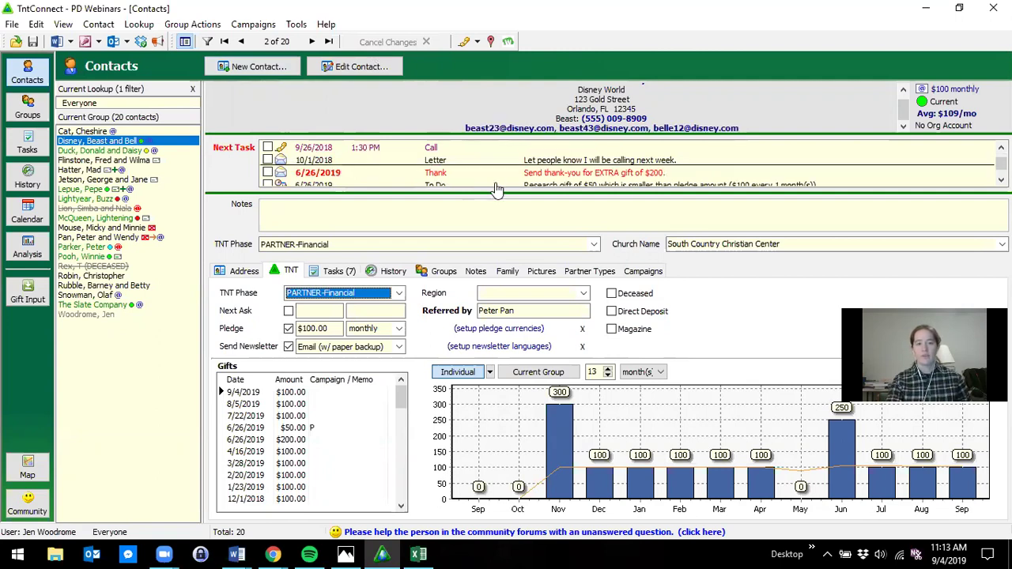
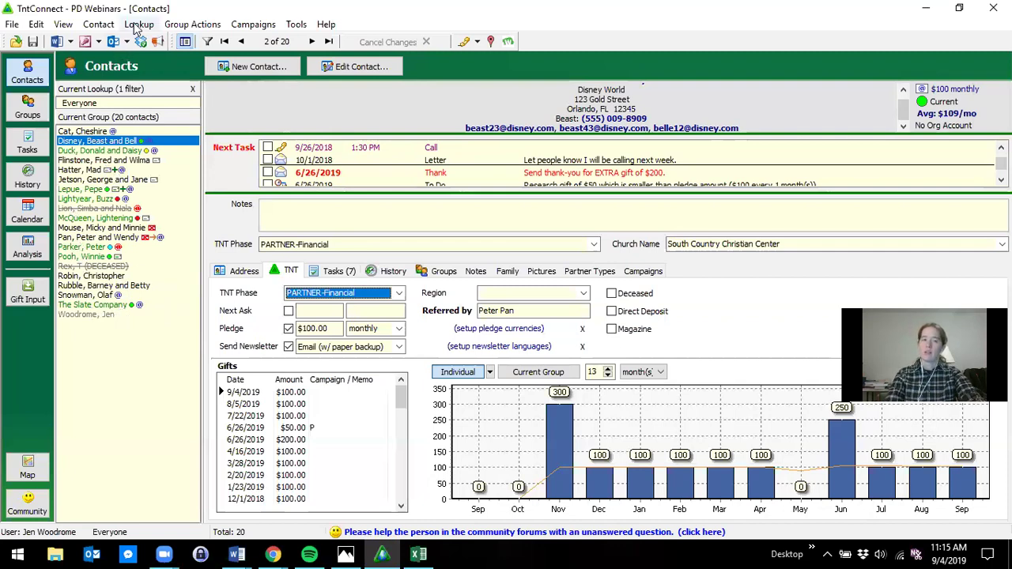
- Open the Pledge Fulfillment Report from Tools and drag its window aside to view the late-partner groups
click(298, 26)
click(298, 27)
click(298, 27)
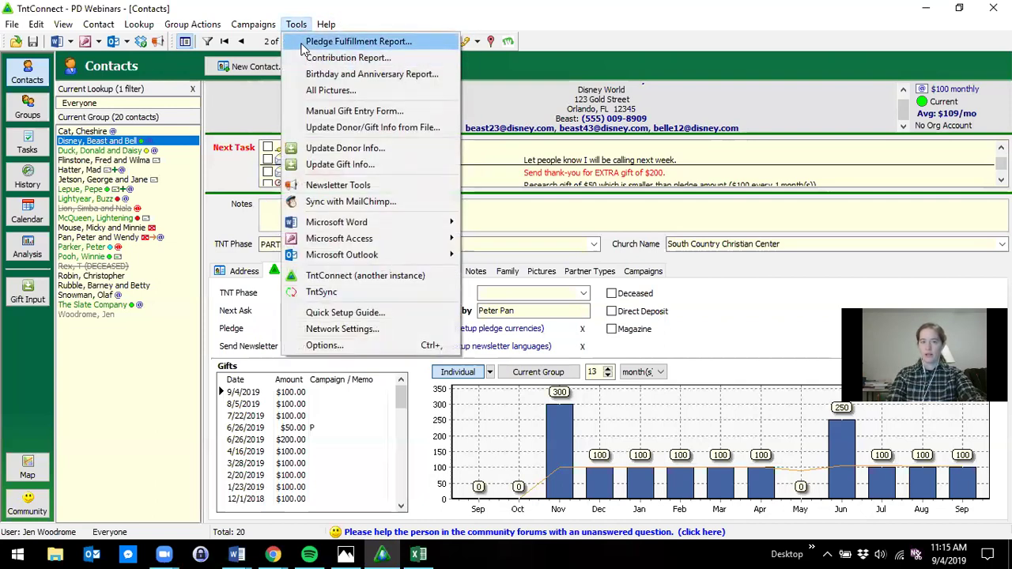
click(303, 44)
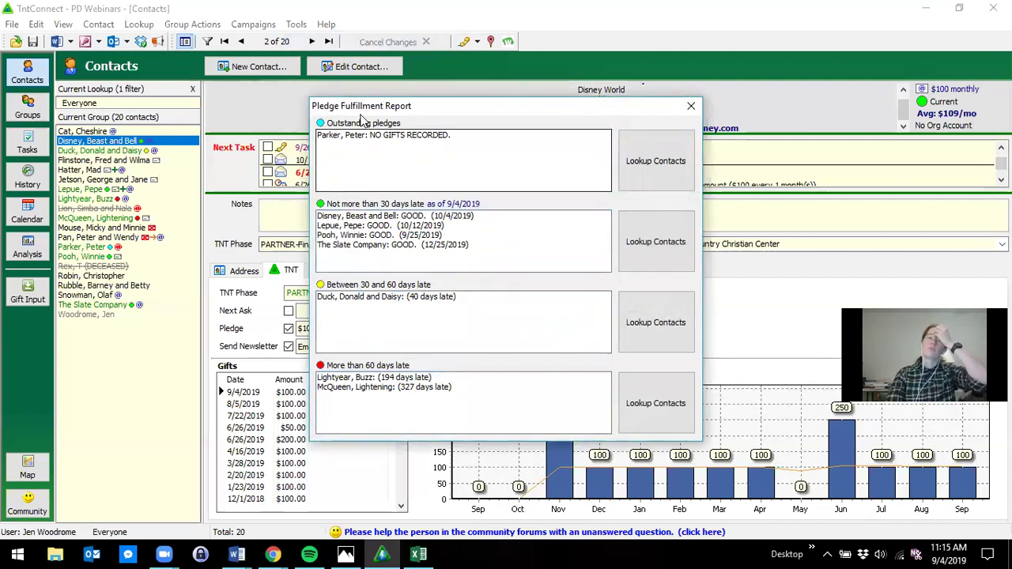
drag(387, 110, 514, 96)
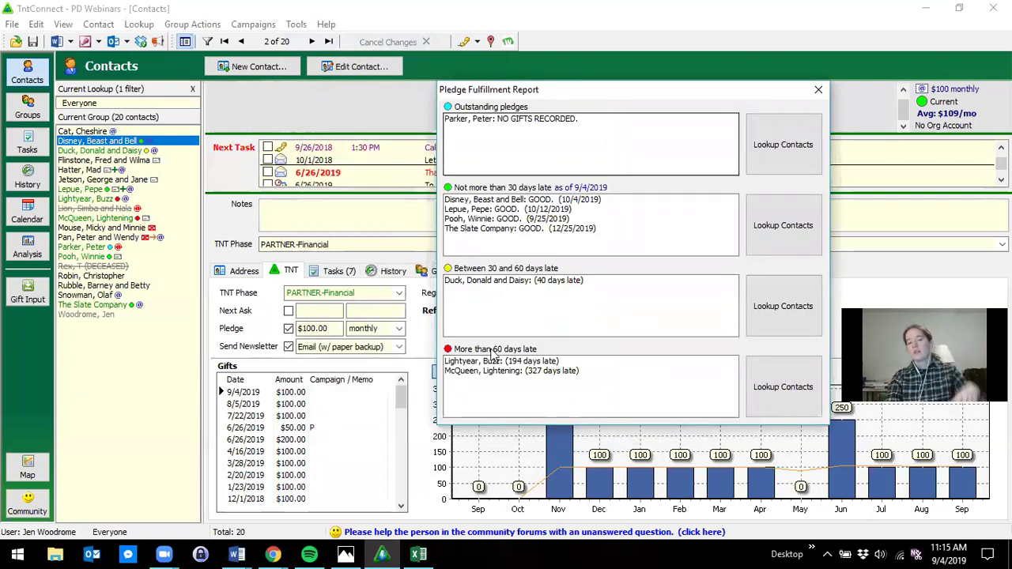
drag(568, 100, 383, 107)
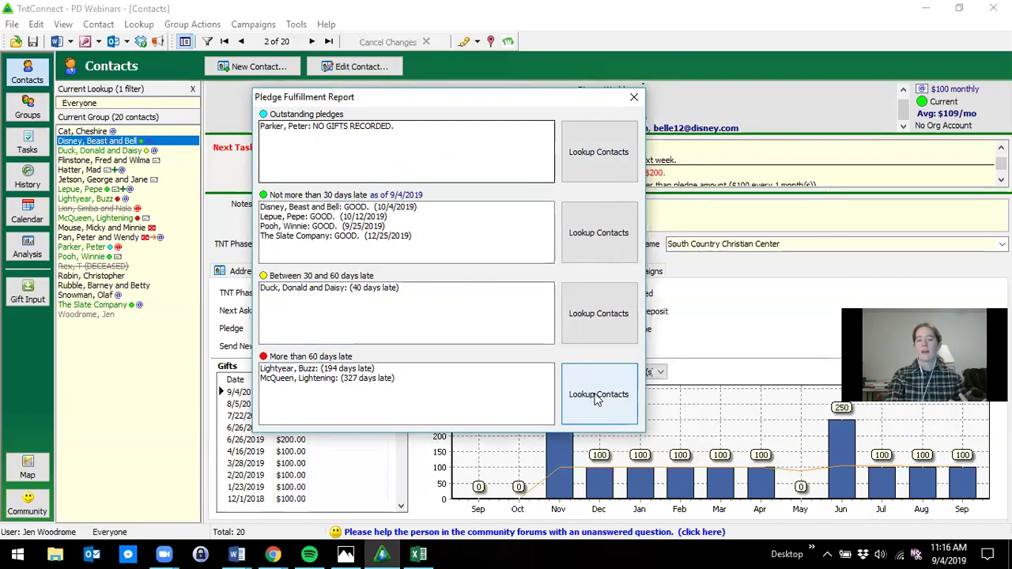
- Look up the partners more than 60 days late, then reset the filter to show all 20 contacts
click(597, 398)
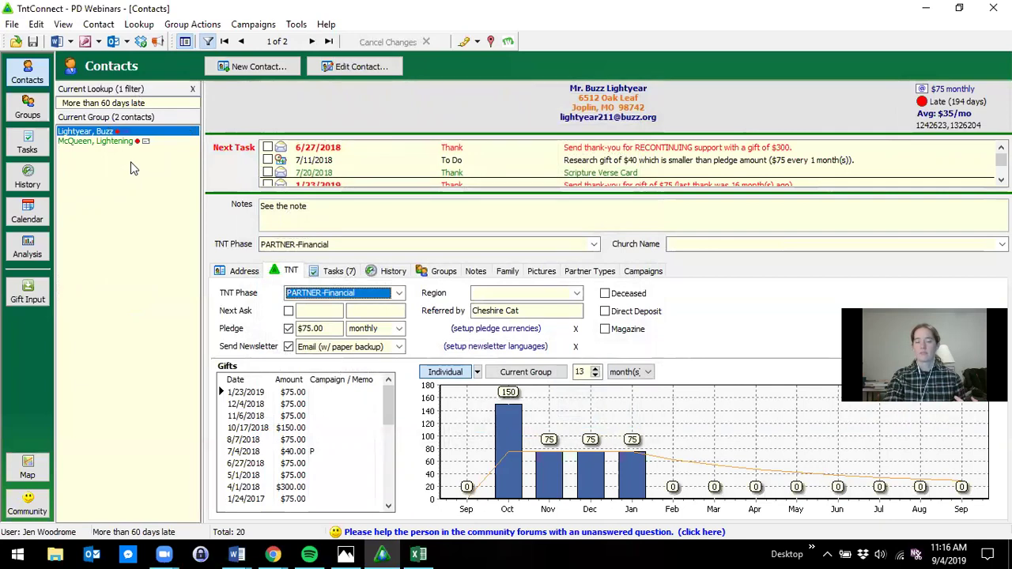
click(209, 42)
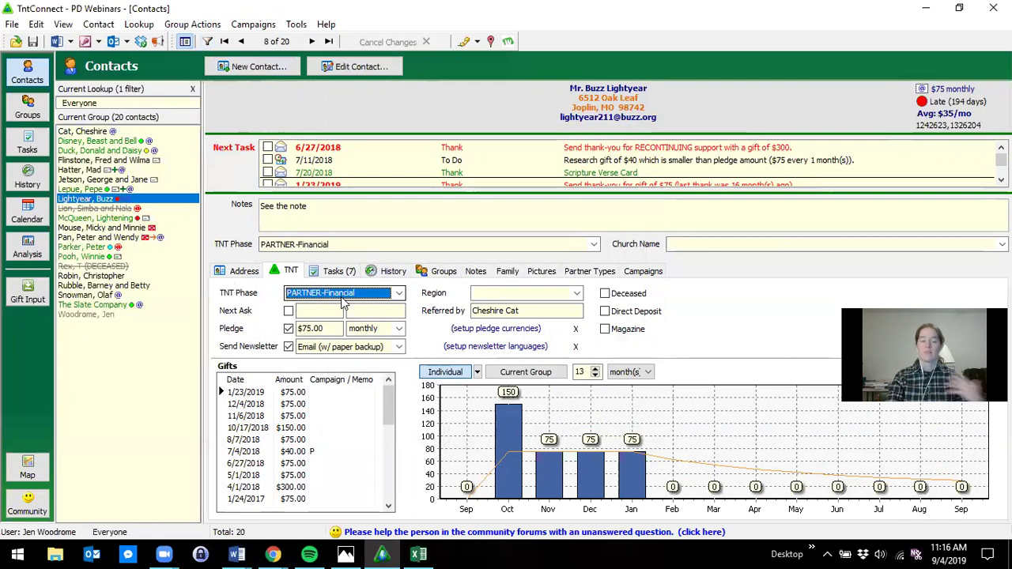
click(399, 293)
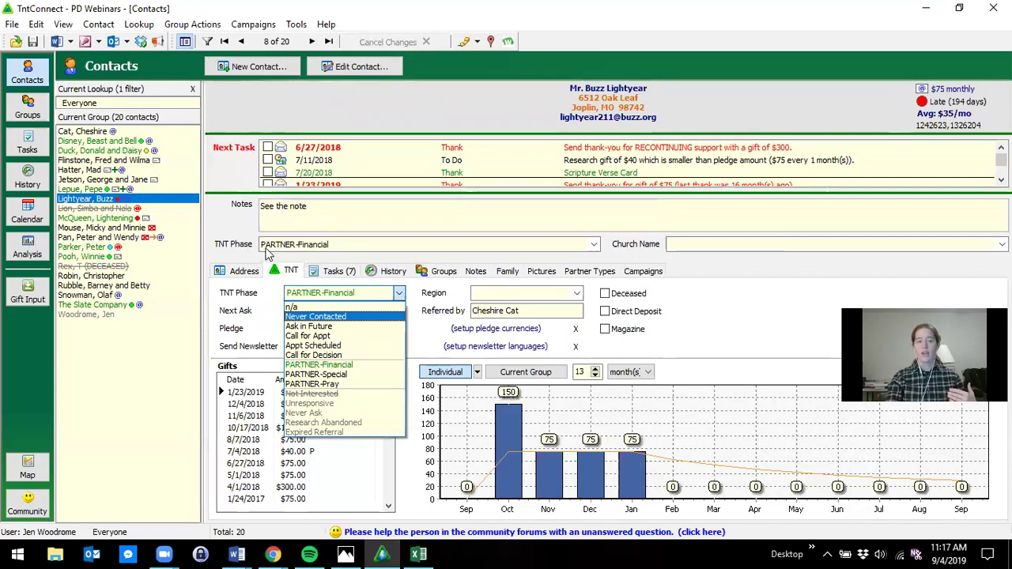
click(319, 364)
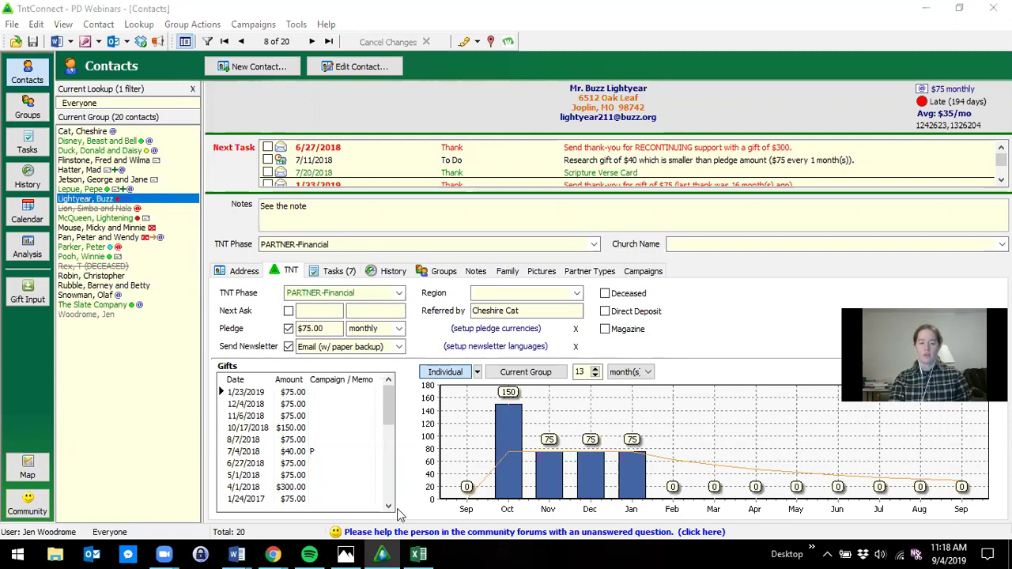
click(381, 554)
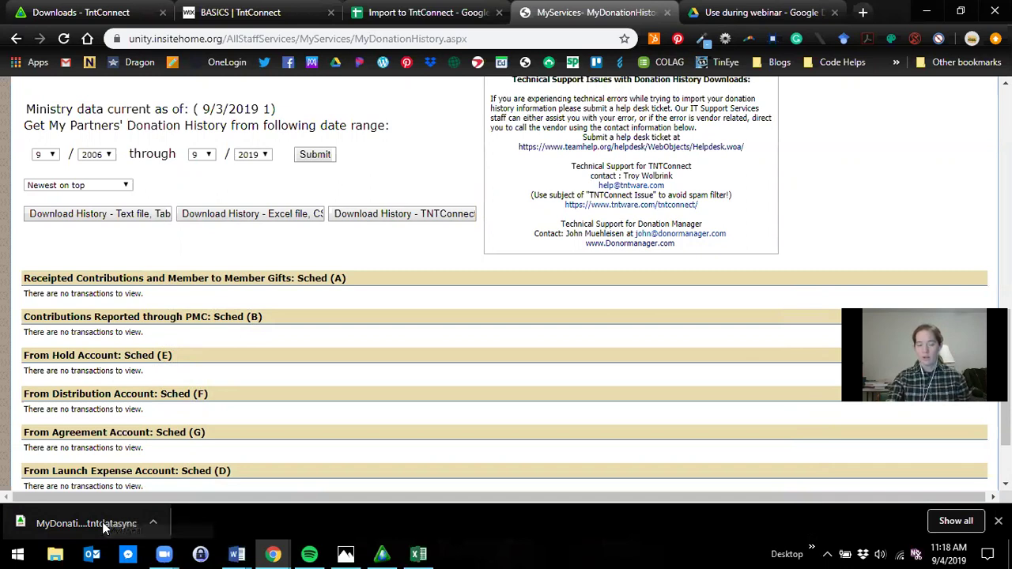
click(384, 553)
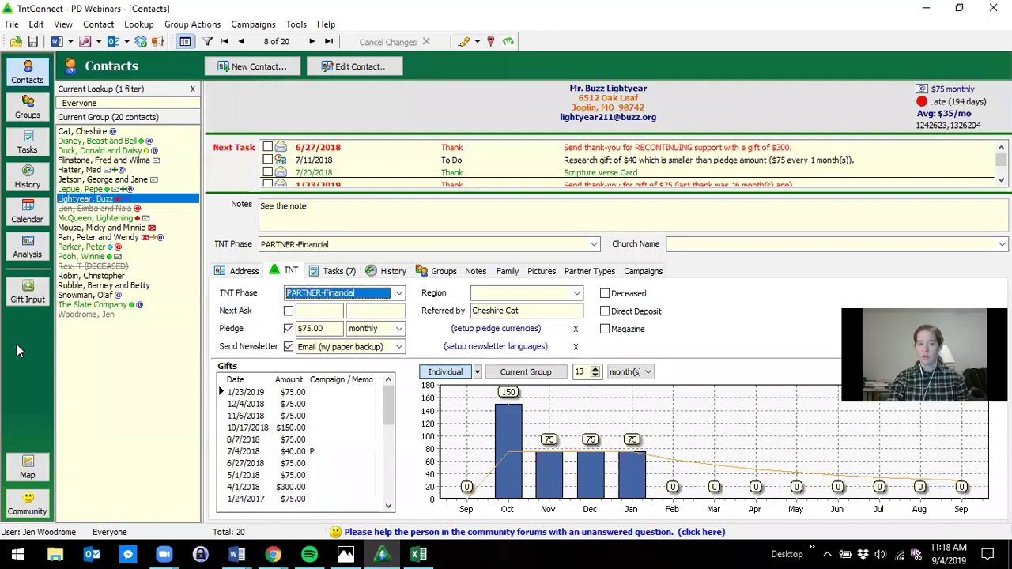
click(296, 24)
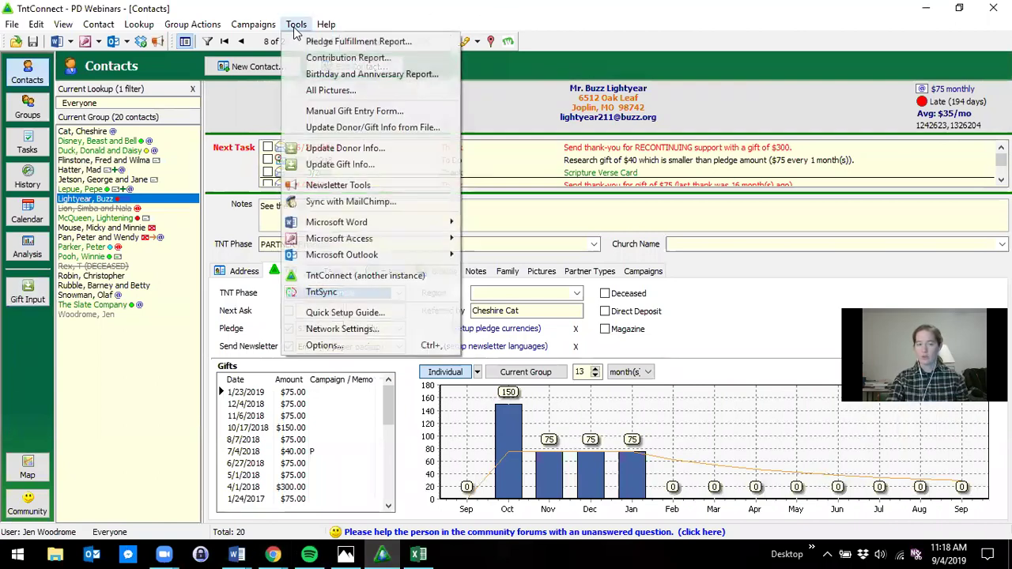
click(377, 128)
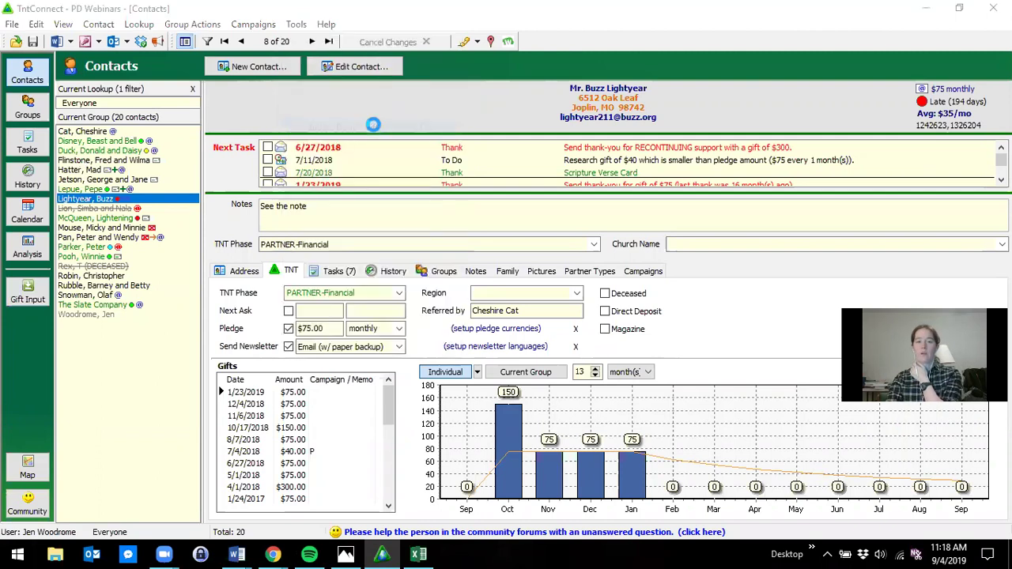
click(324, 260)
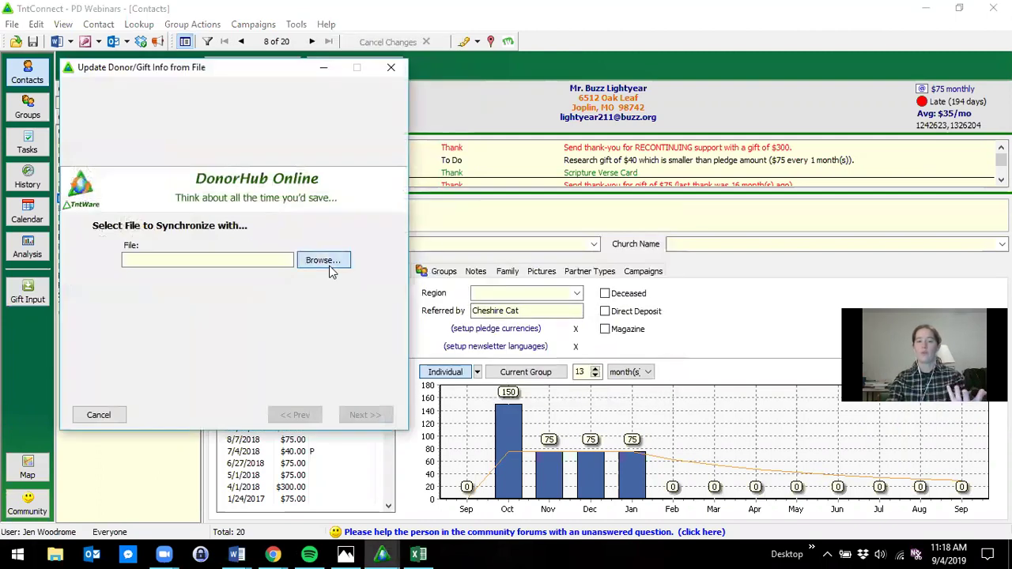
click(510, 409)
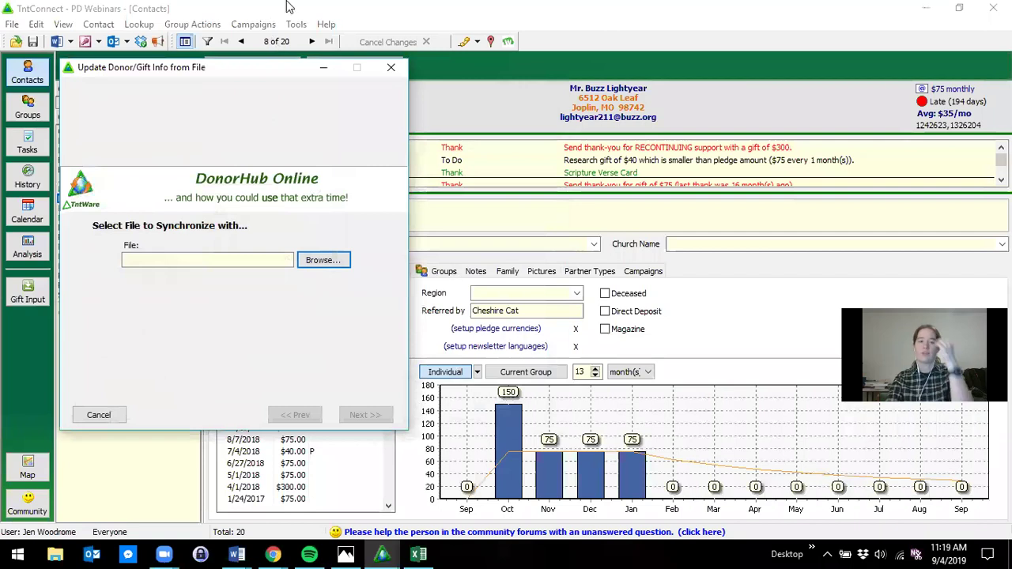
click(391, 67)
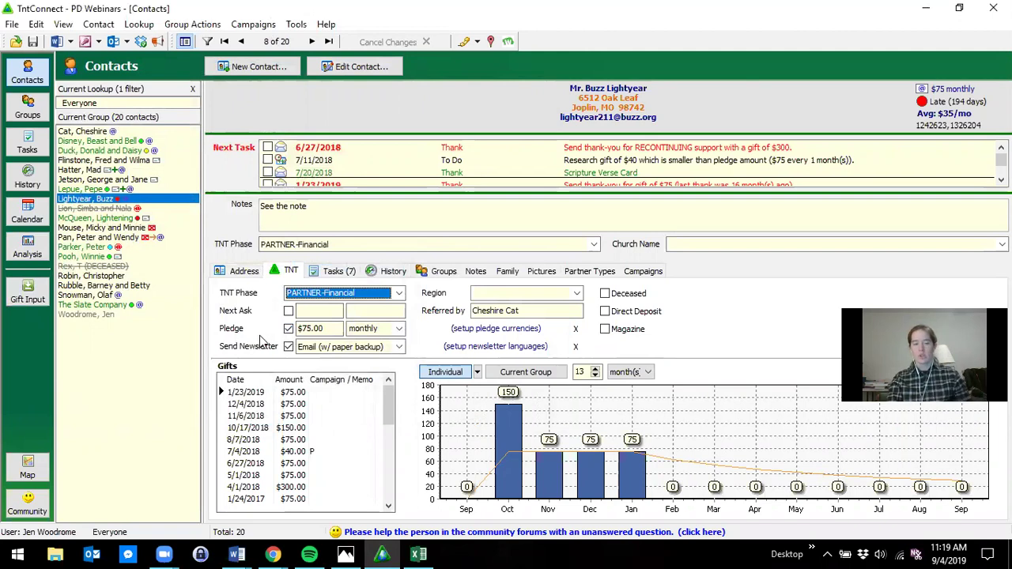
- Toggle the current contact's pledge off and on, then check the last contact's TNT Phase options
click(289, 329)
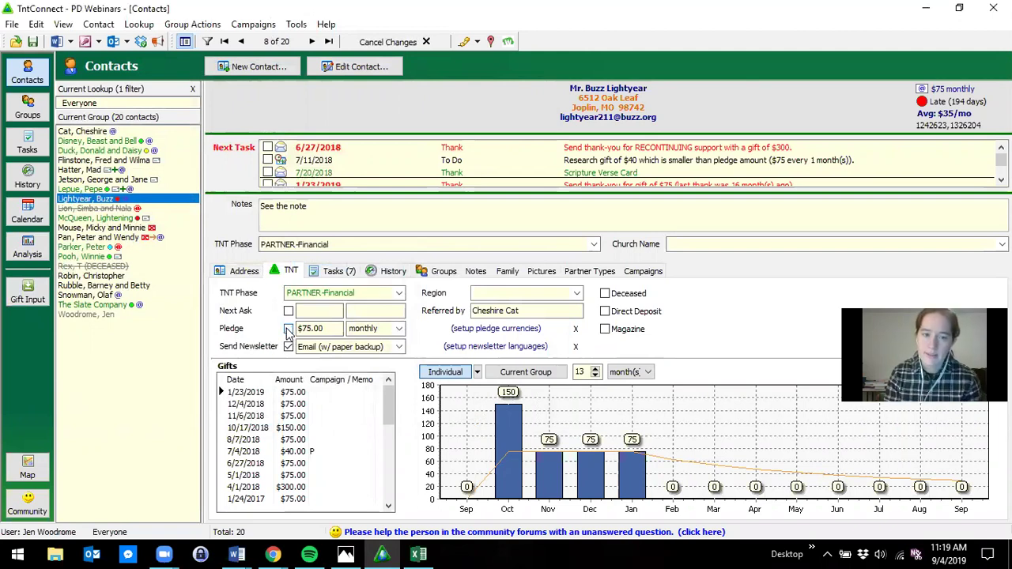
click(288, 329)
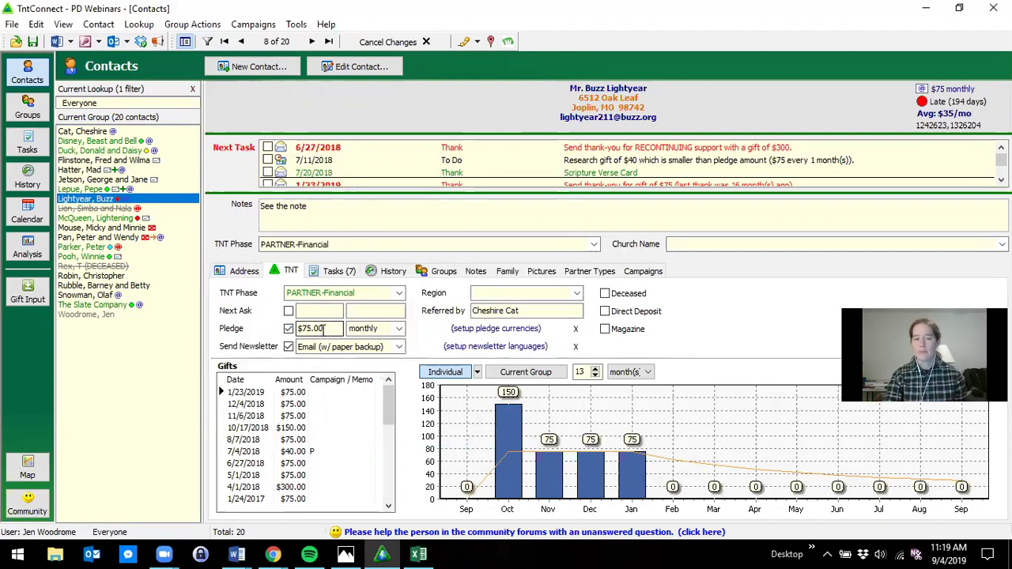
click(117, 314)
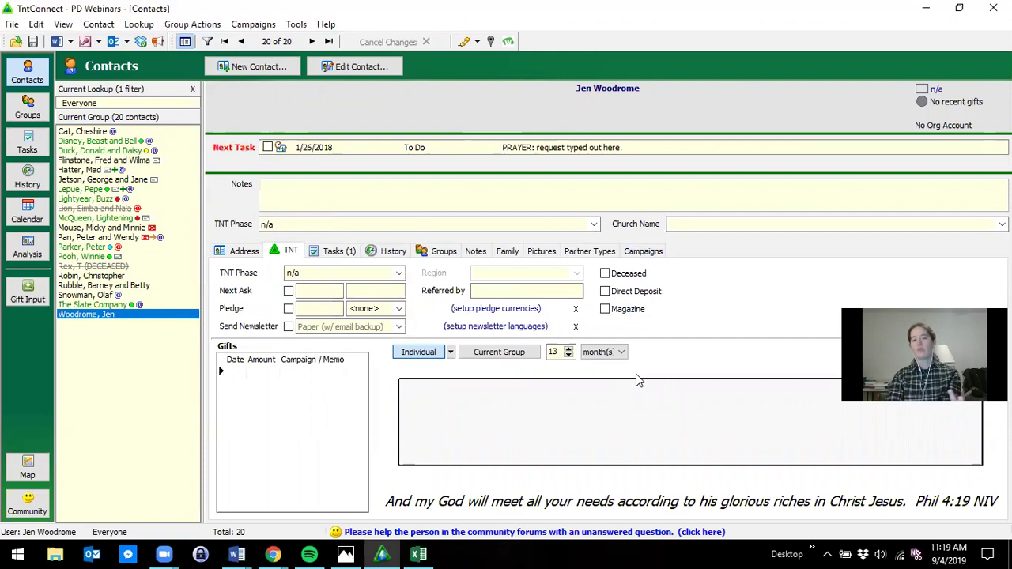
click(328, 277)
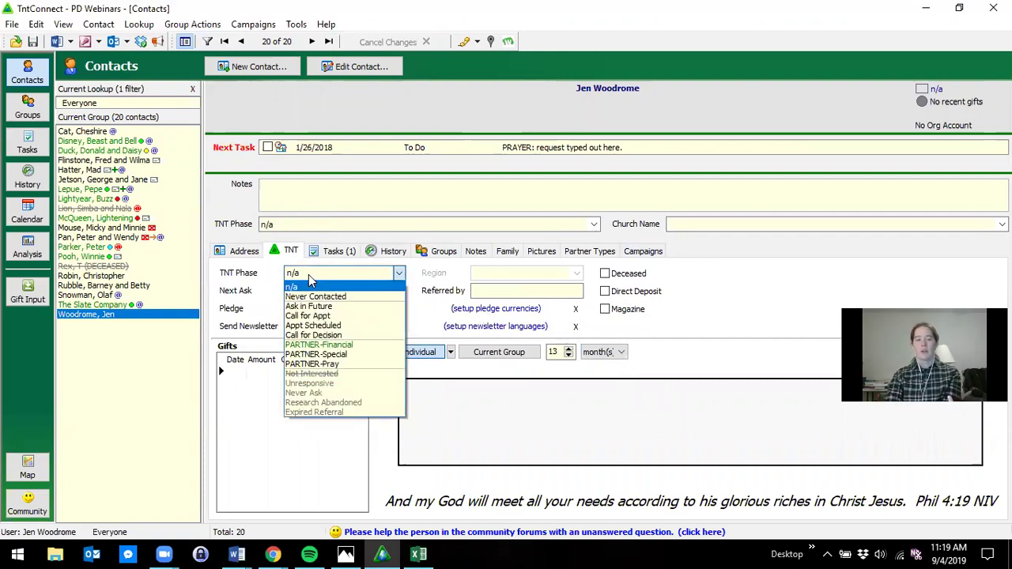
key(Escape)
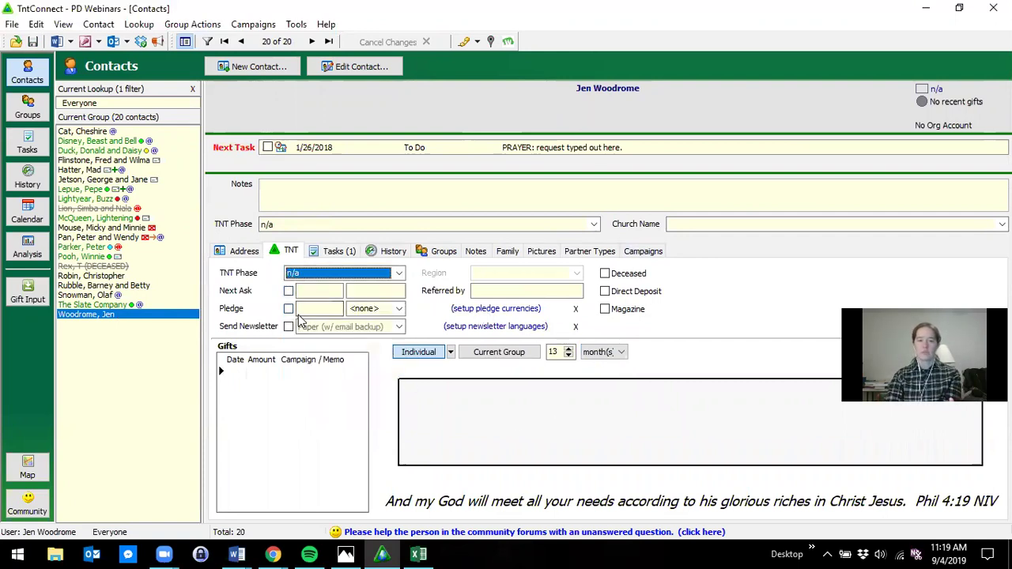
- Enter a pledge of 75, then open the Beast and Bell Disney contact
click(313, 309)
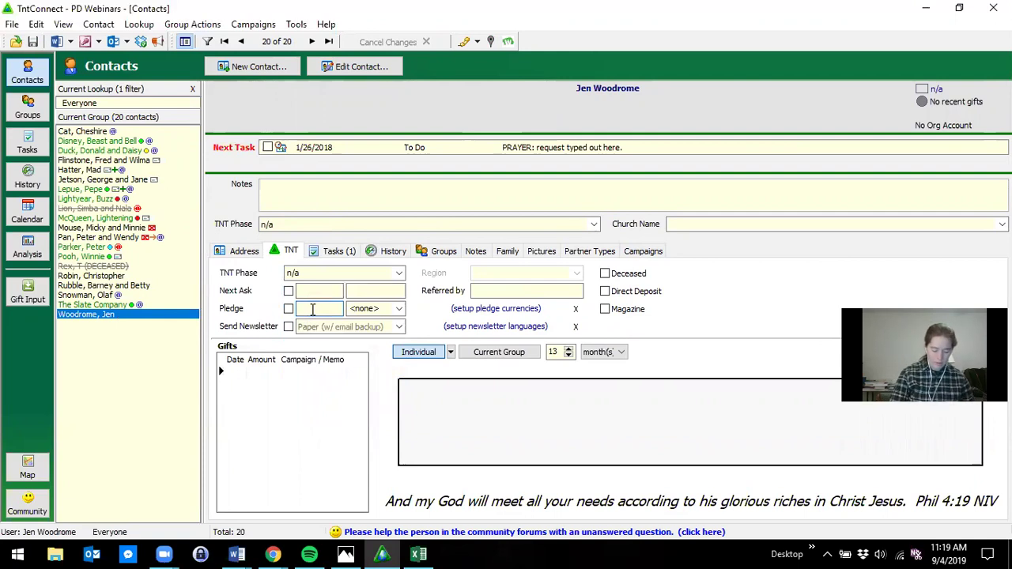
text(75)
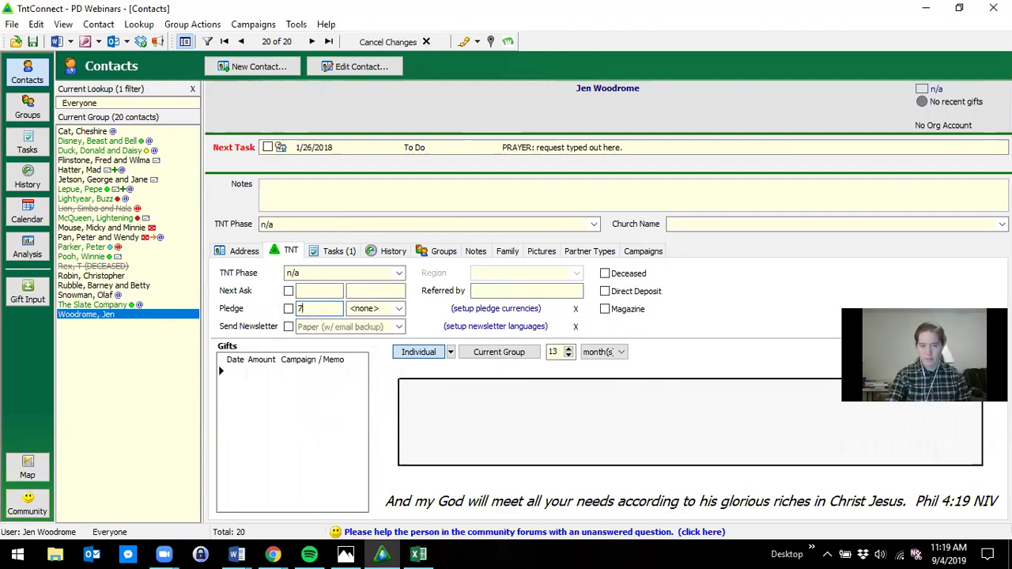
click(112, 143)
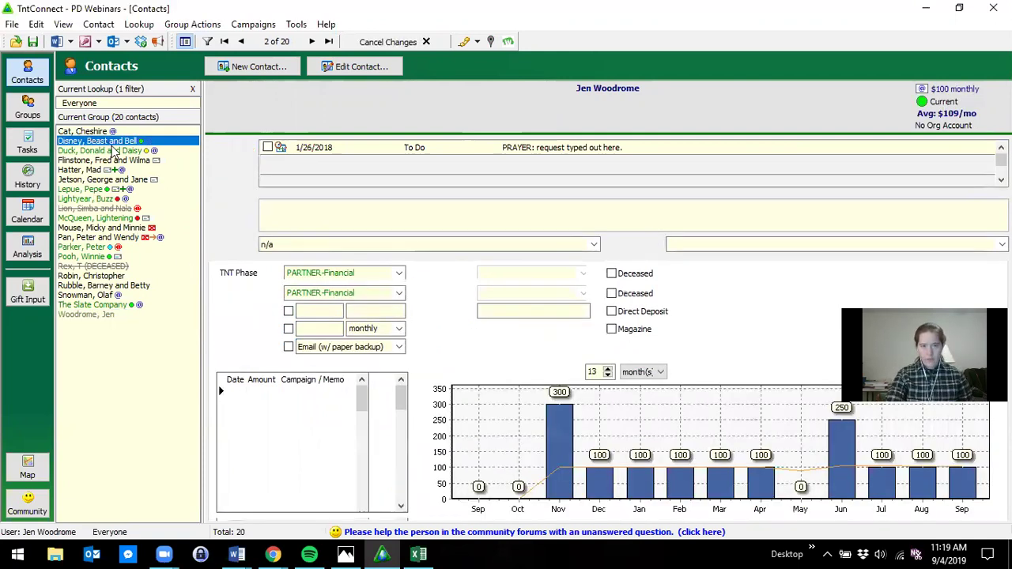
click(399, 328)
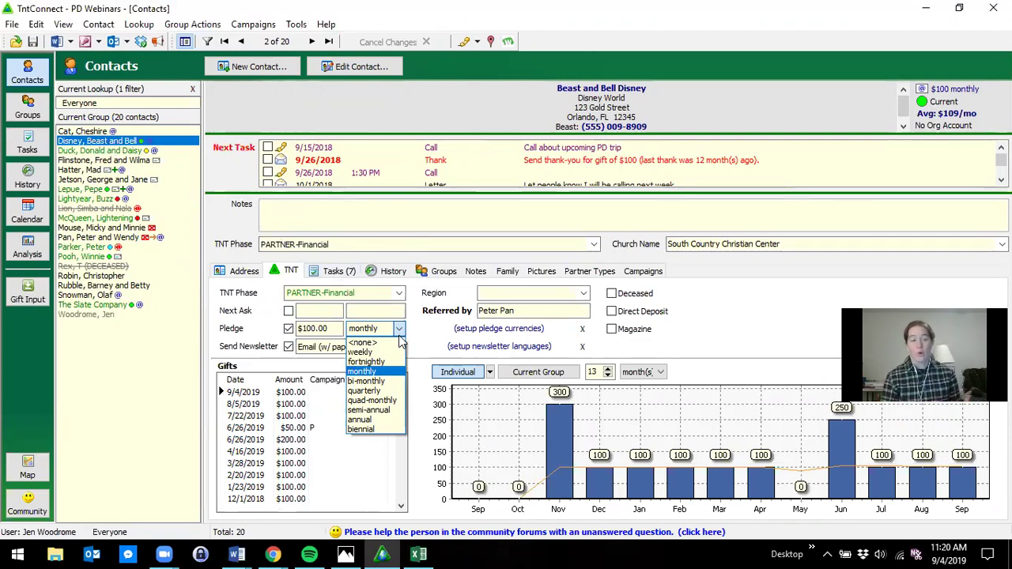
click(251, 235)
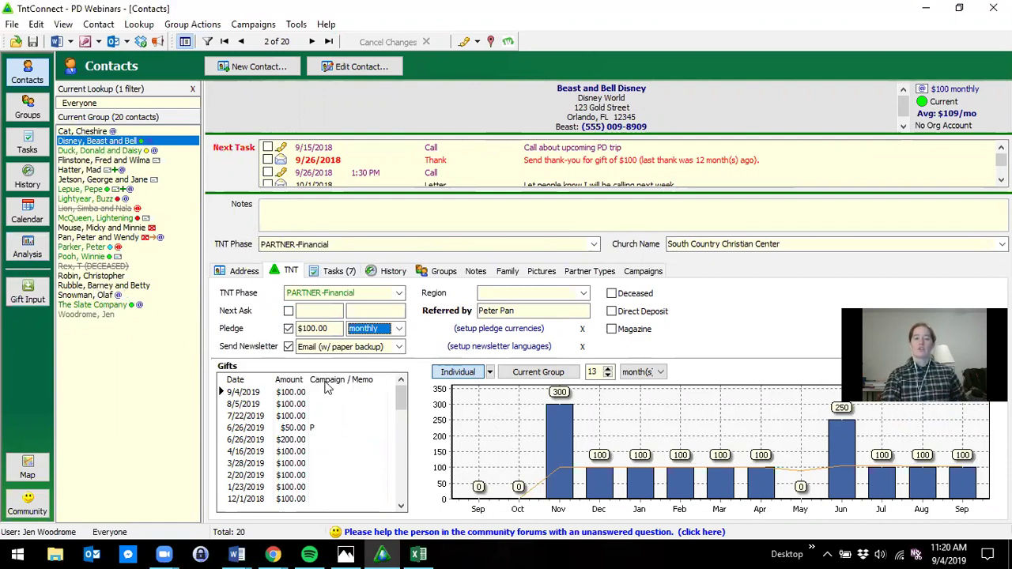
click(288, 347)
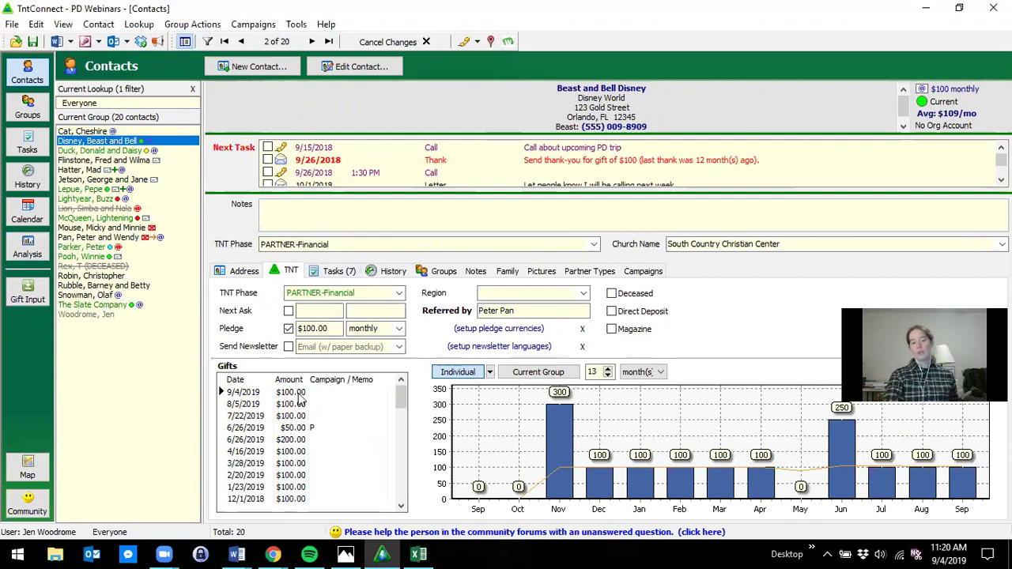
click(289, 348)
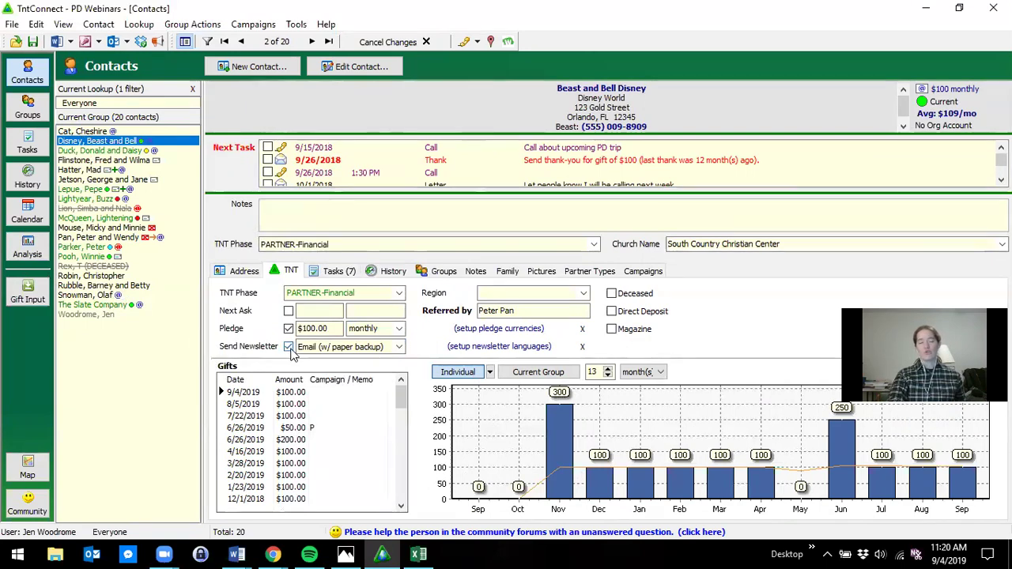
click(399, 347)
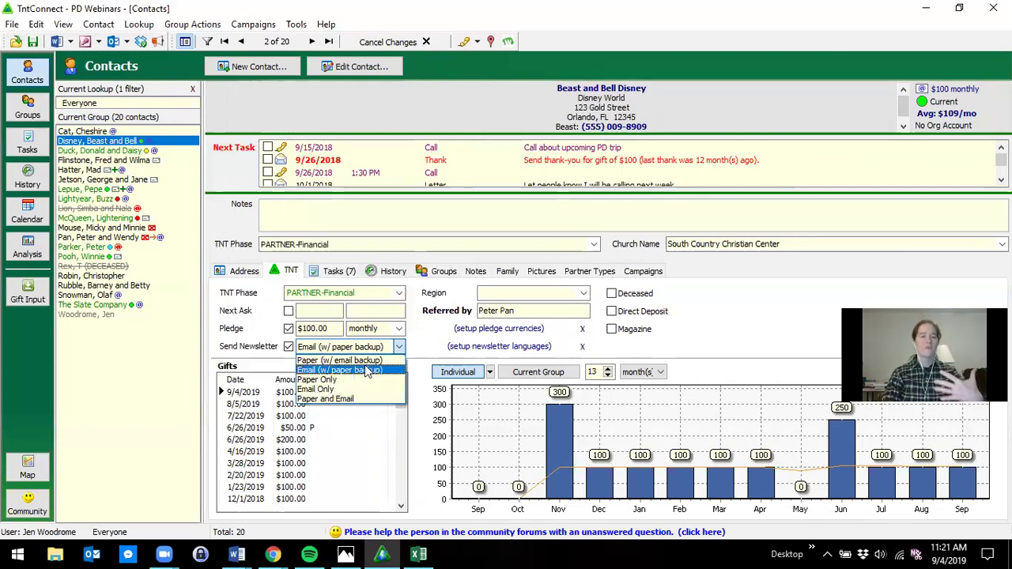
click(215, 230)
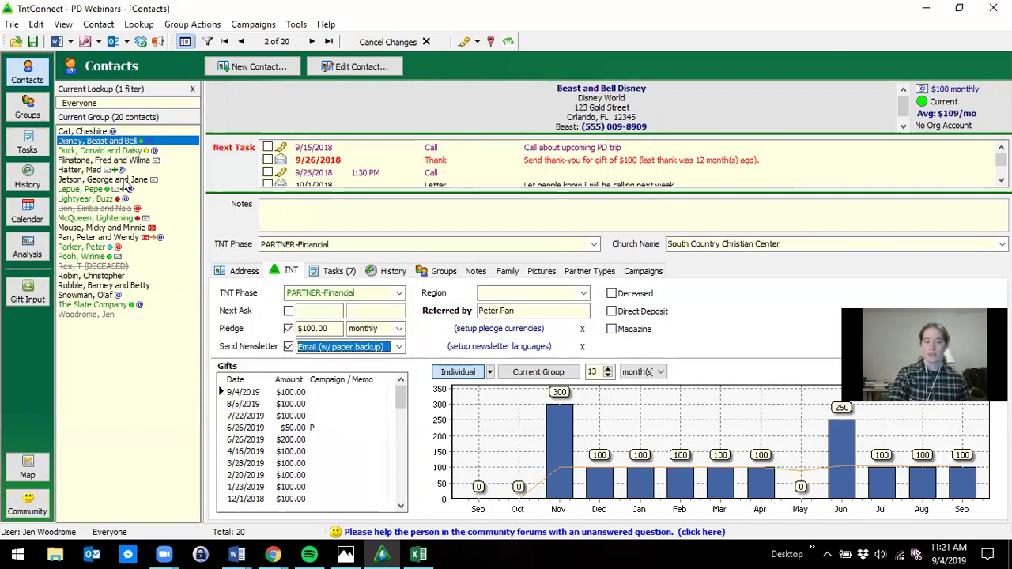
click(342, 346)
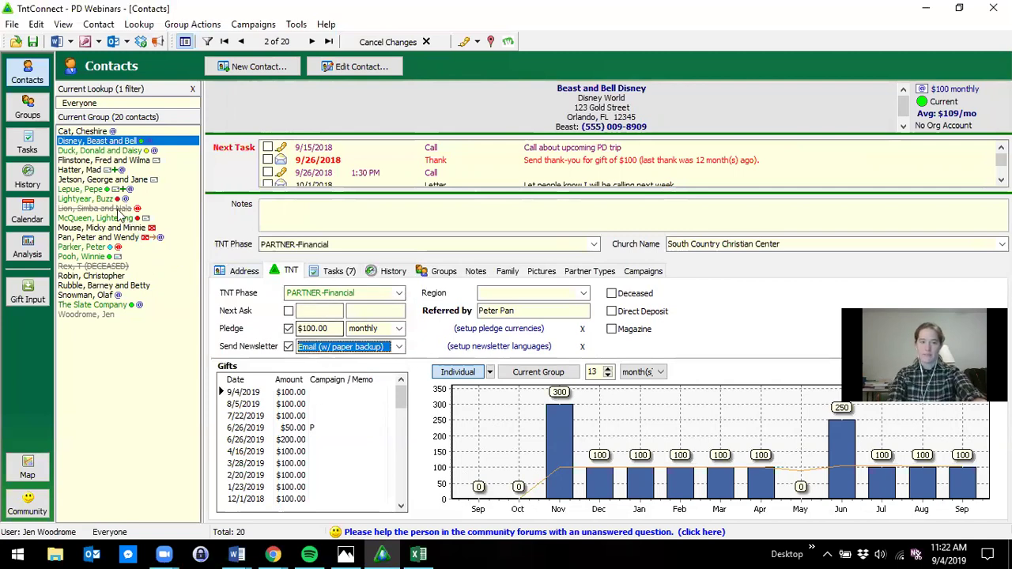
click(399, 351)
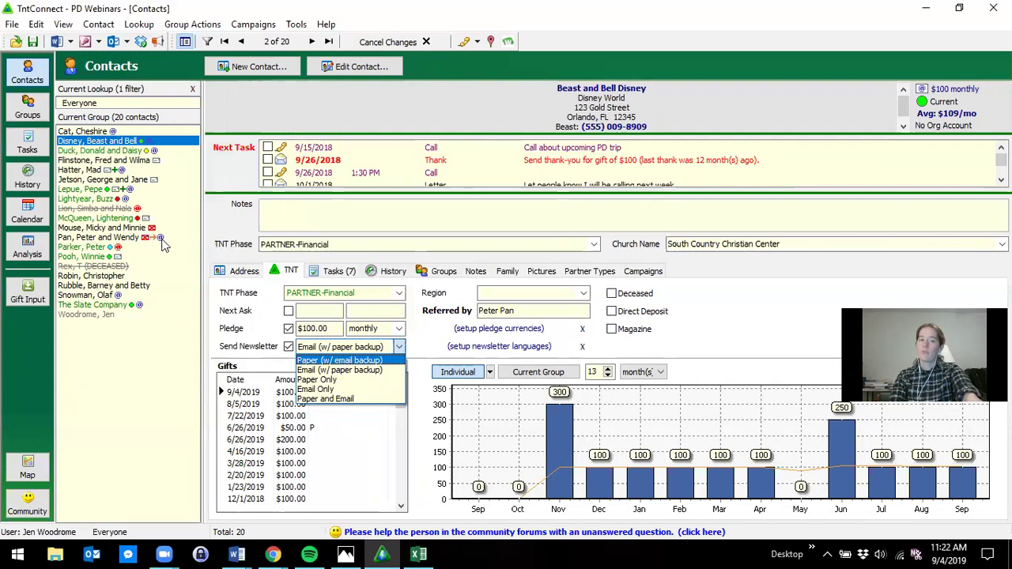
click(164, 247)
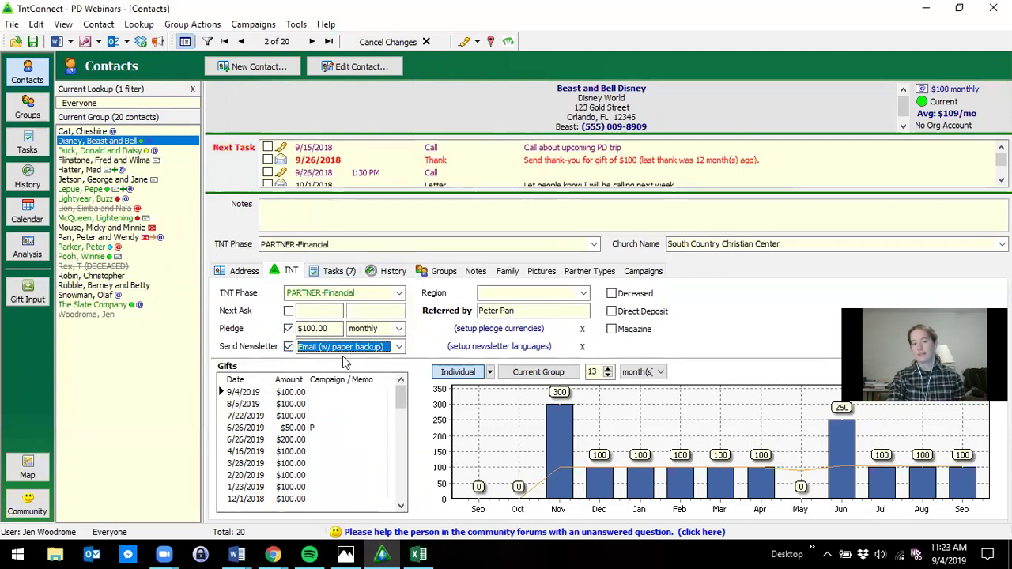
click(418, 553)
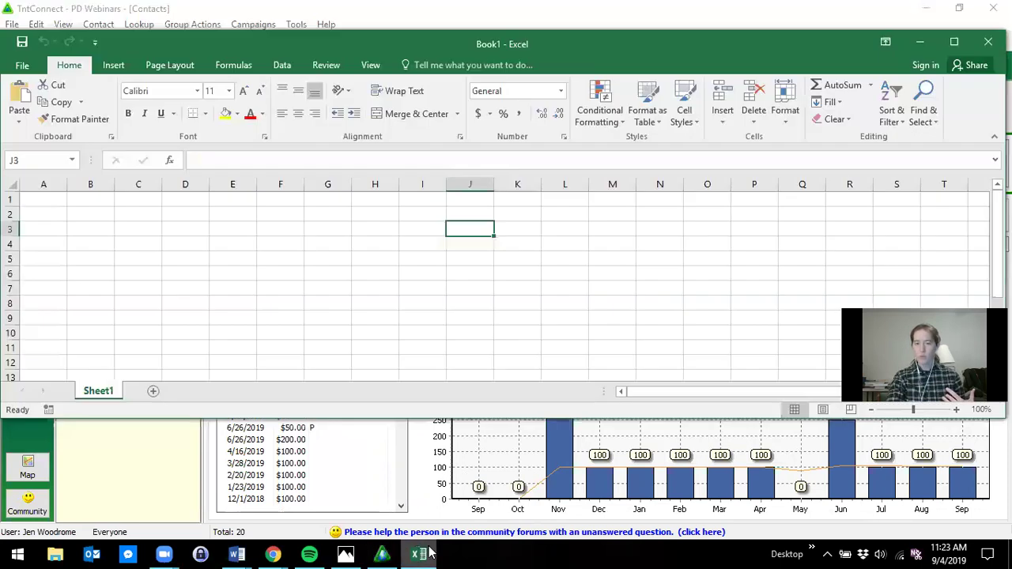
click(382, 553)
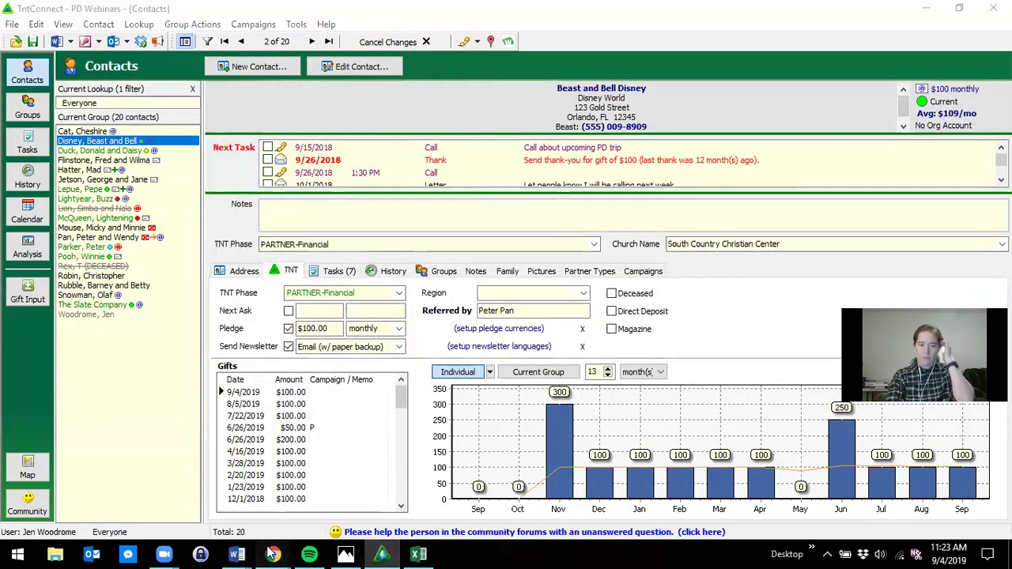
- In Chrome, preview columns.png in the 'Use during webinar' Drive folder
mouse_move(273, 553)
click(695, 501)
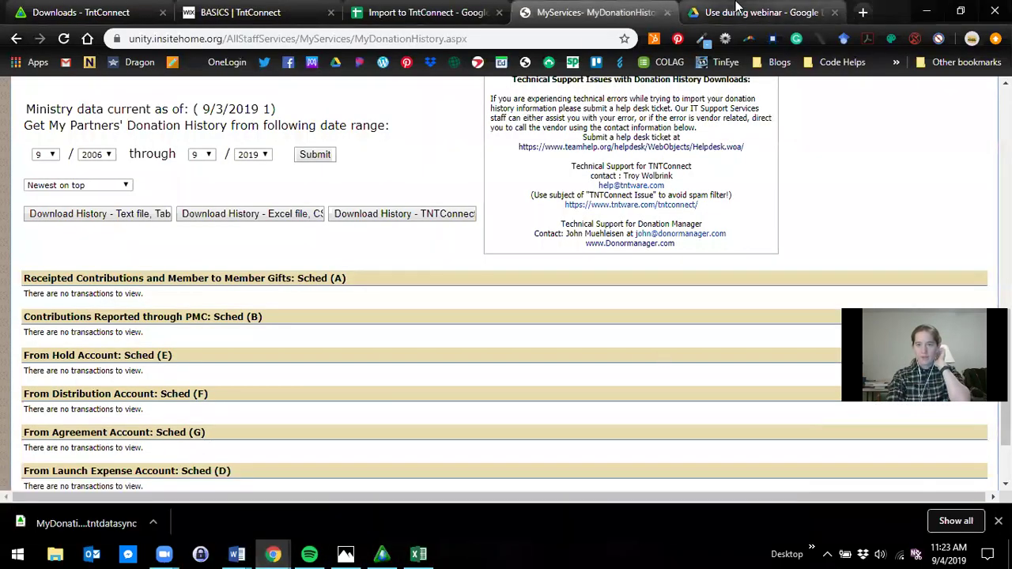
click(737, 10)
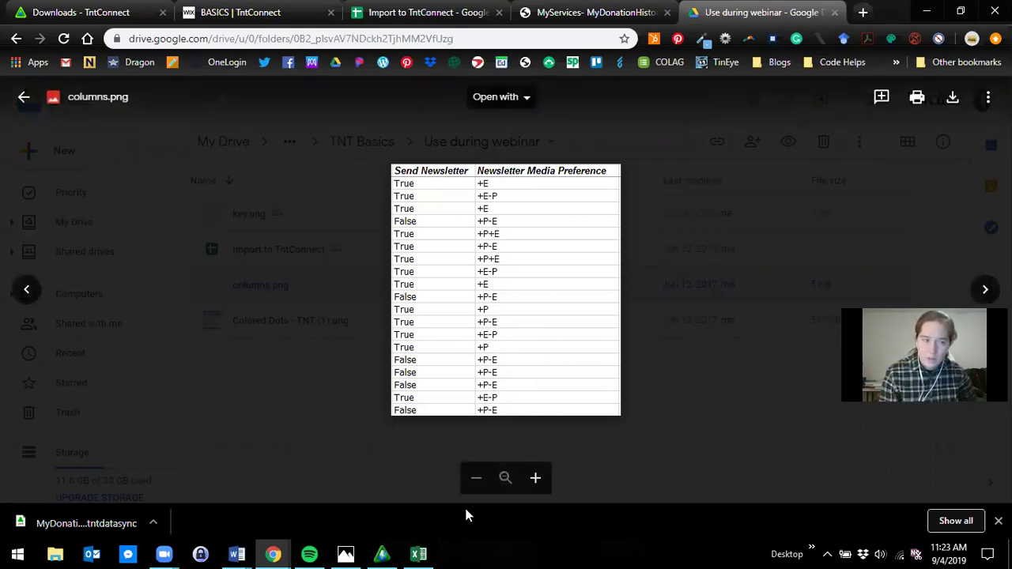
- Enter +E in Excel cell A1, clear the #NAME? error, and re-enter it with a leading apostrophe
click(418, 553)
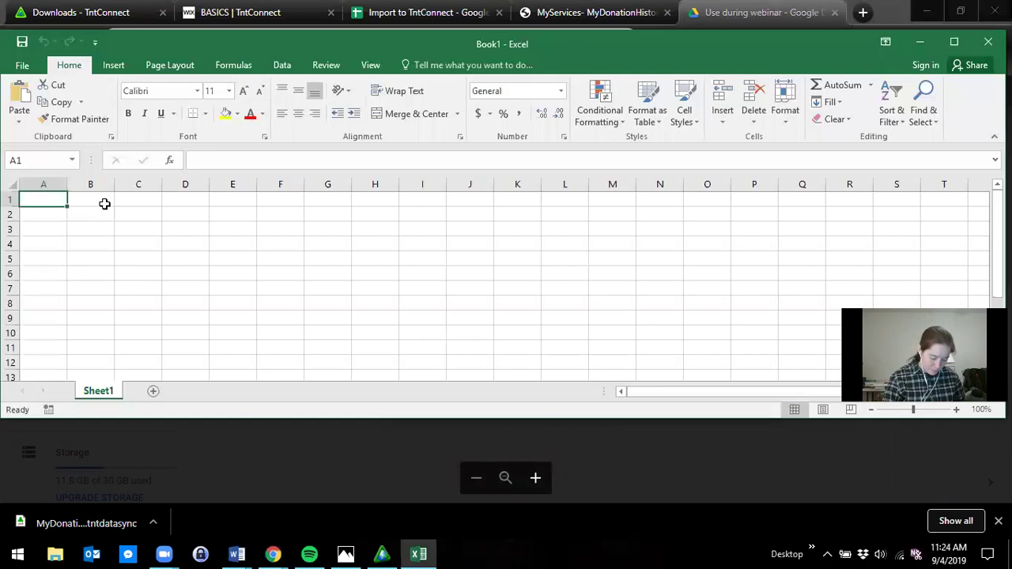
text(+E)
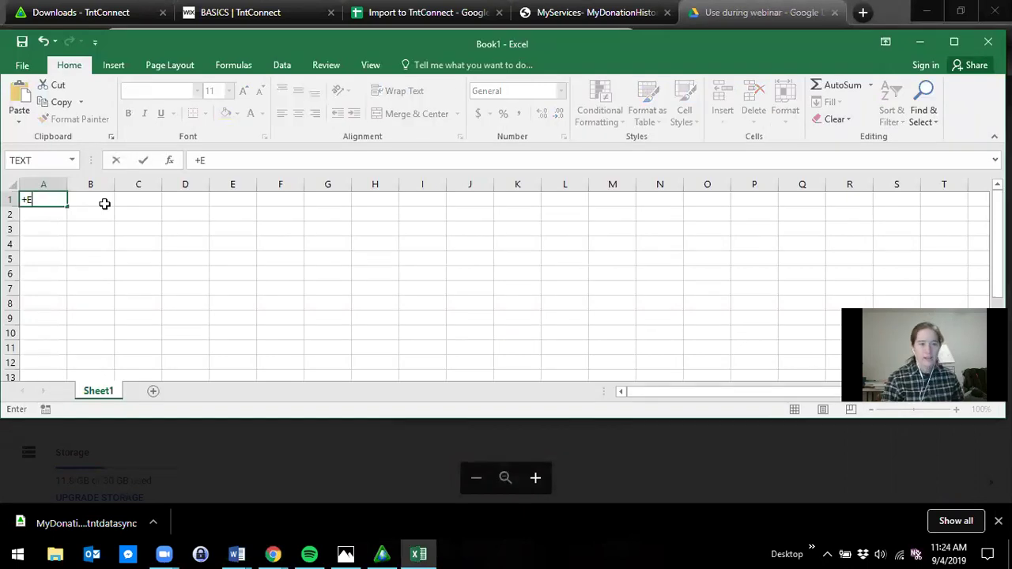
click(105, 203)
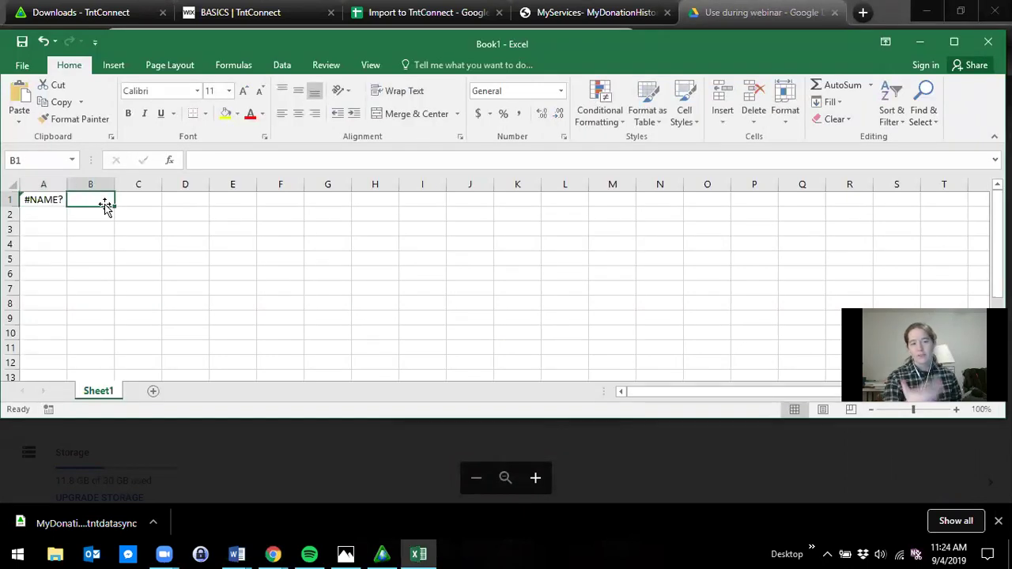
click(33, 200)
key(Delete)
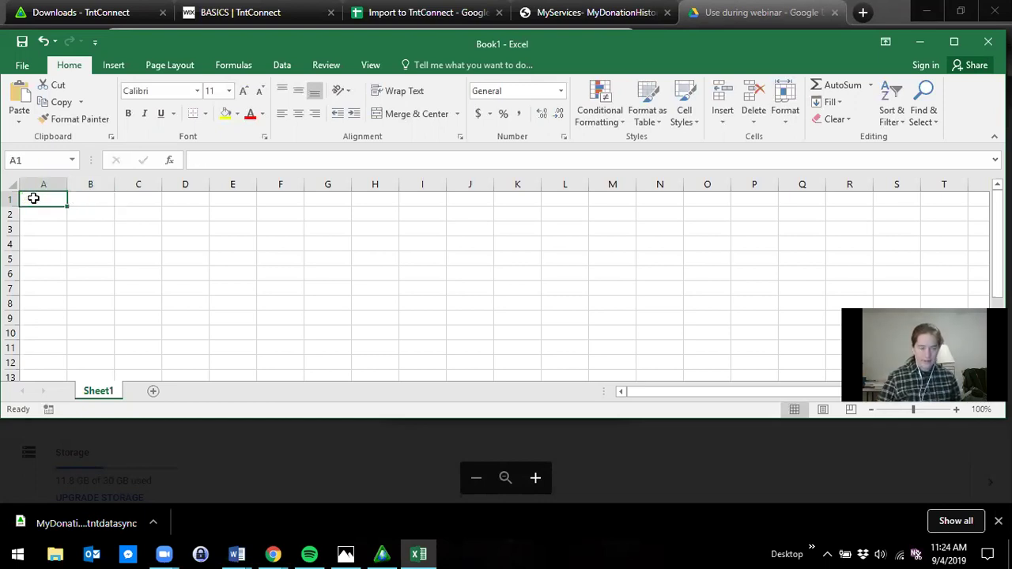
text(')
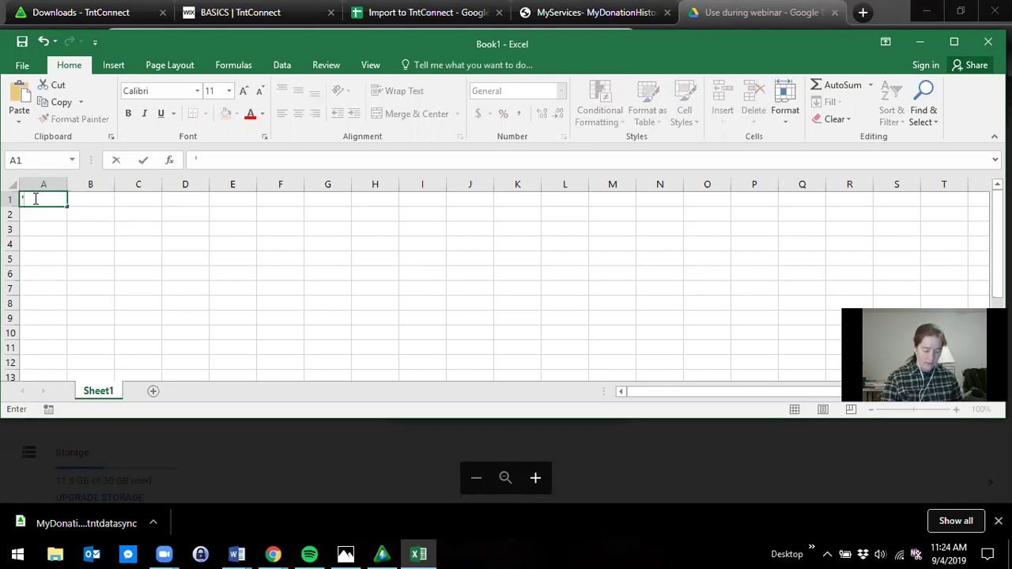
text(+1)
key(Tab)
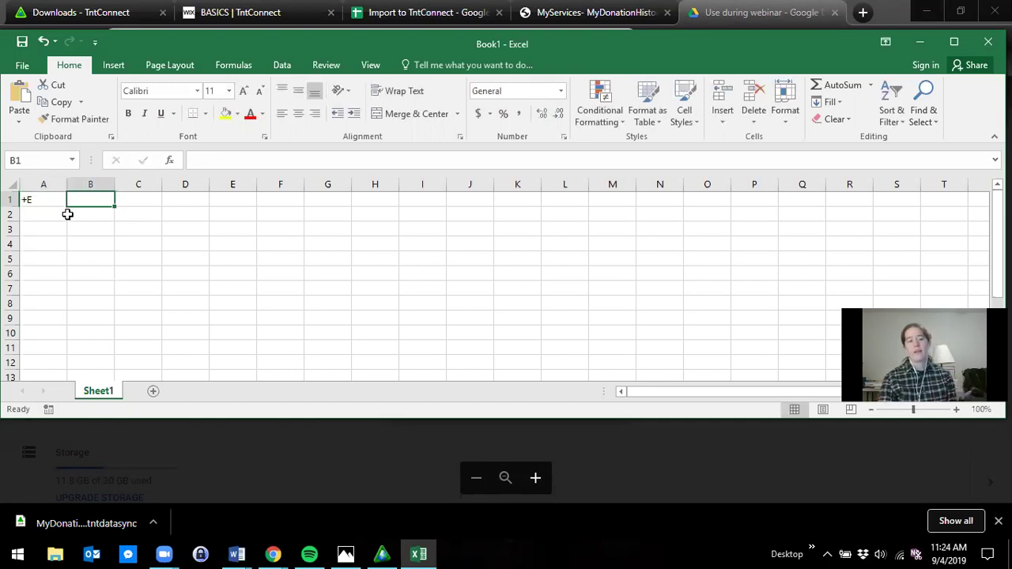
click(54, 210)
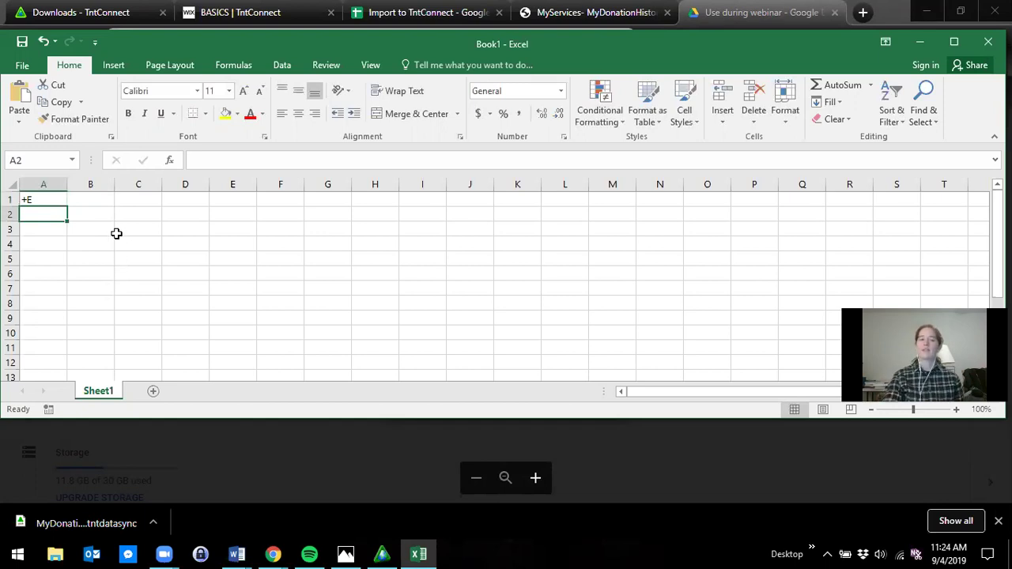
- Close the Excel workbook without saving and bring TntConnect back to the front
click(987, 41)
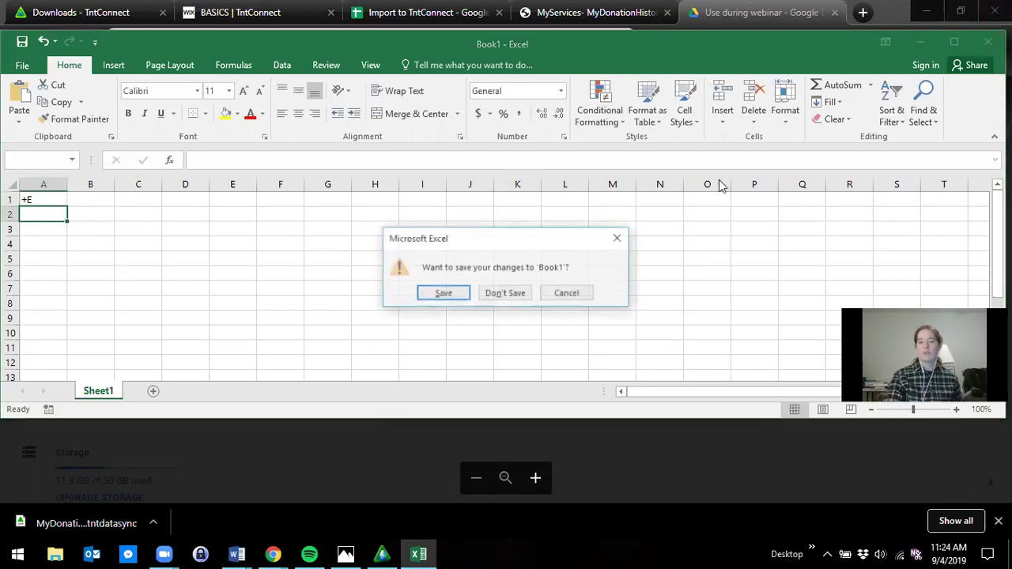
click(506, 293)
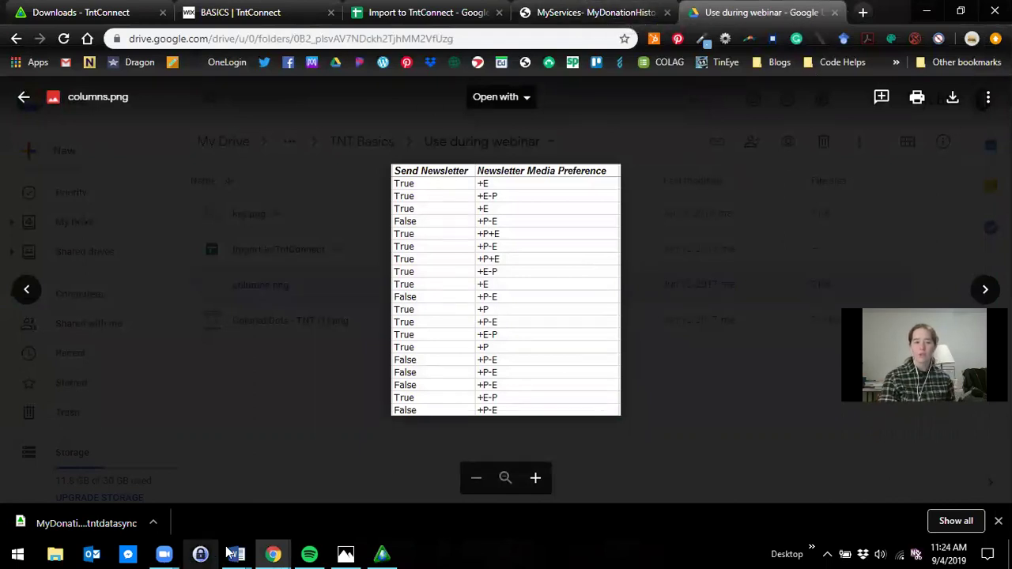
click(382, 553)
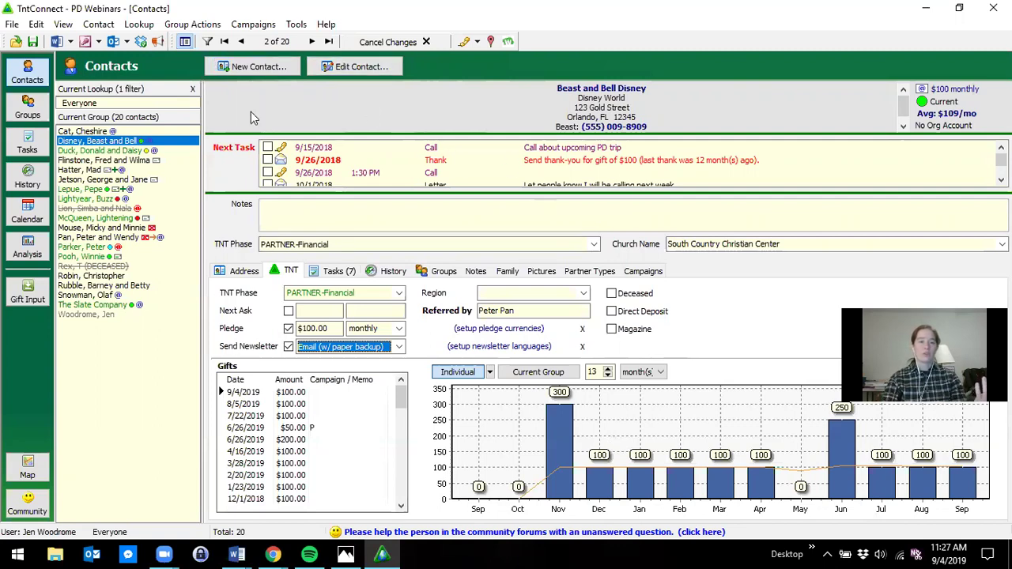
- Review the Disney contact's Address tab, return to its TNT gifts details, then switch to Chrome
click(249, 275)
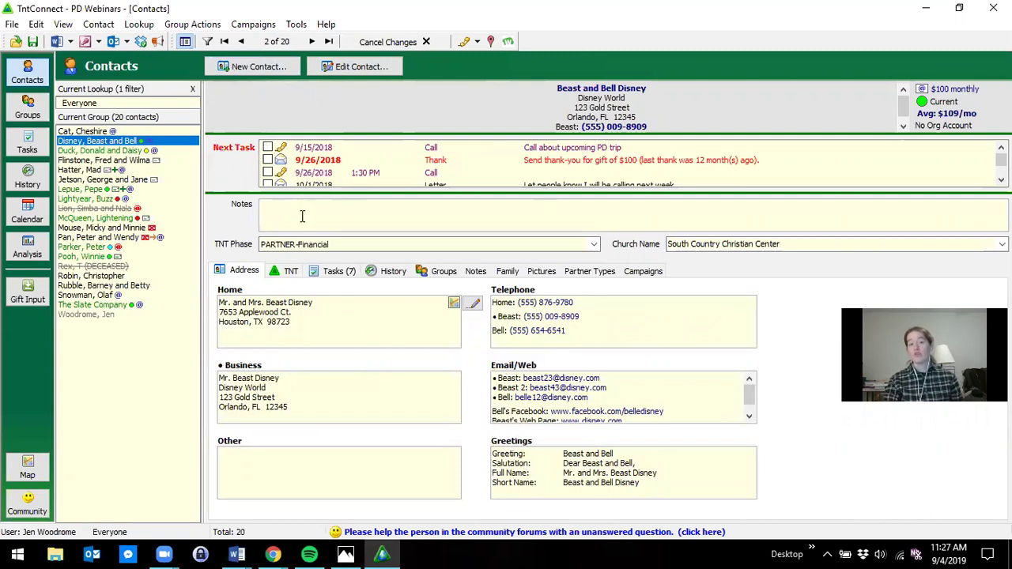
click(290, 271)
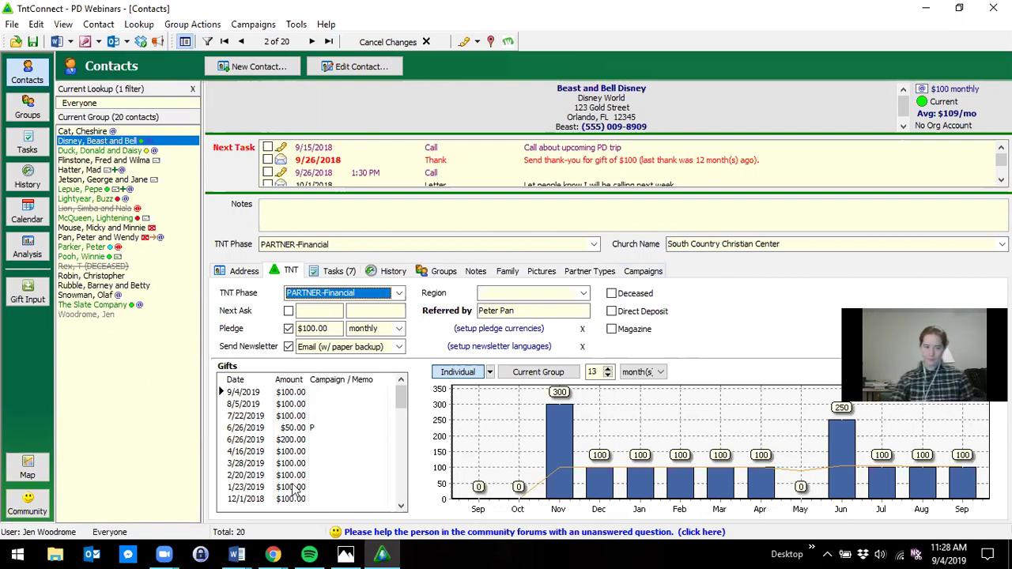
click(272, 553)
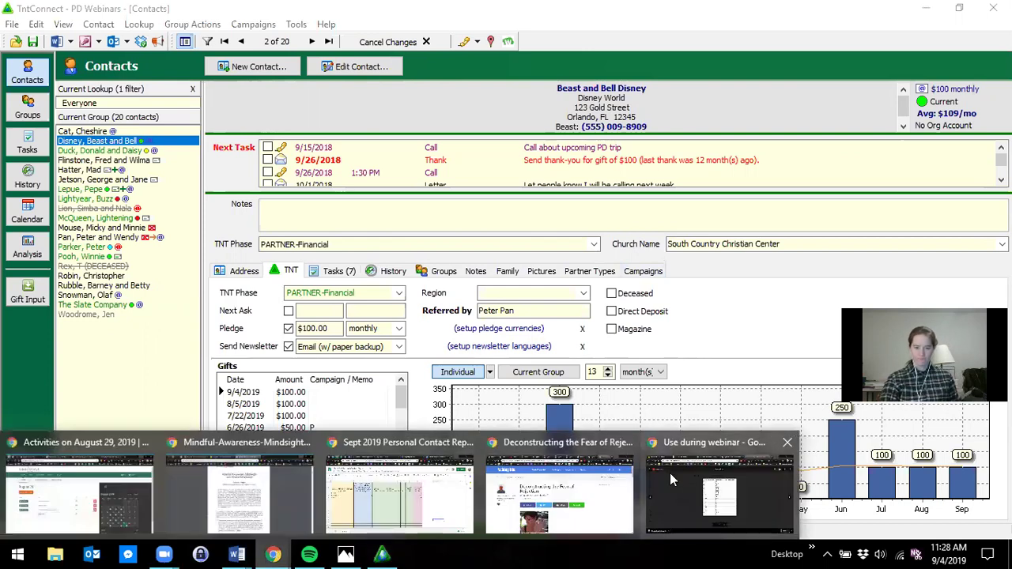
- Sign in to the TntWare TntConnect Downloads page with a Google account
click(695, 479)
click(62, 10)
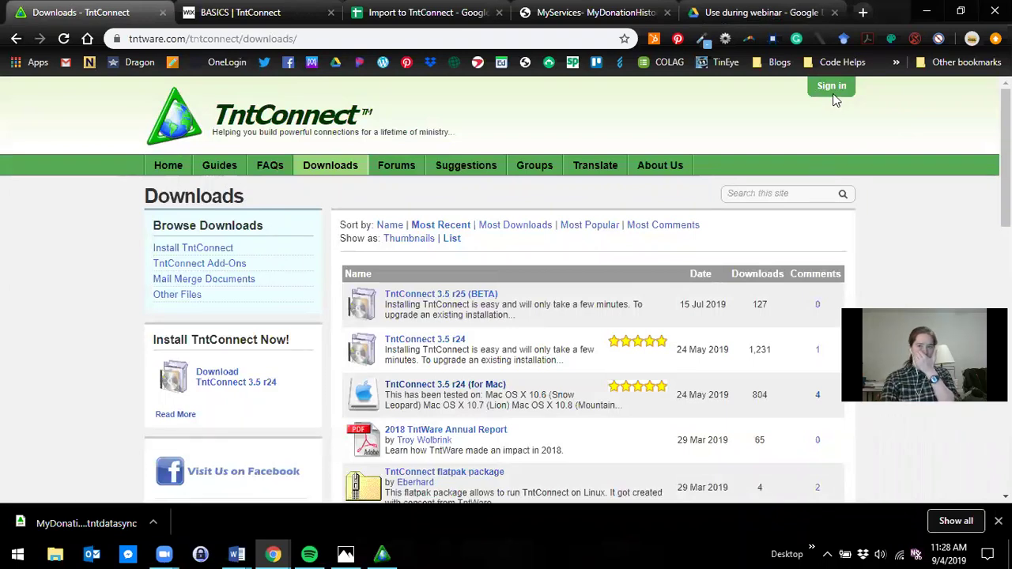
click(832, 89)
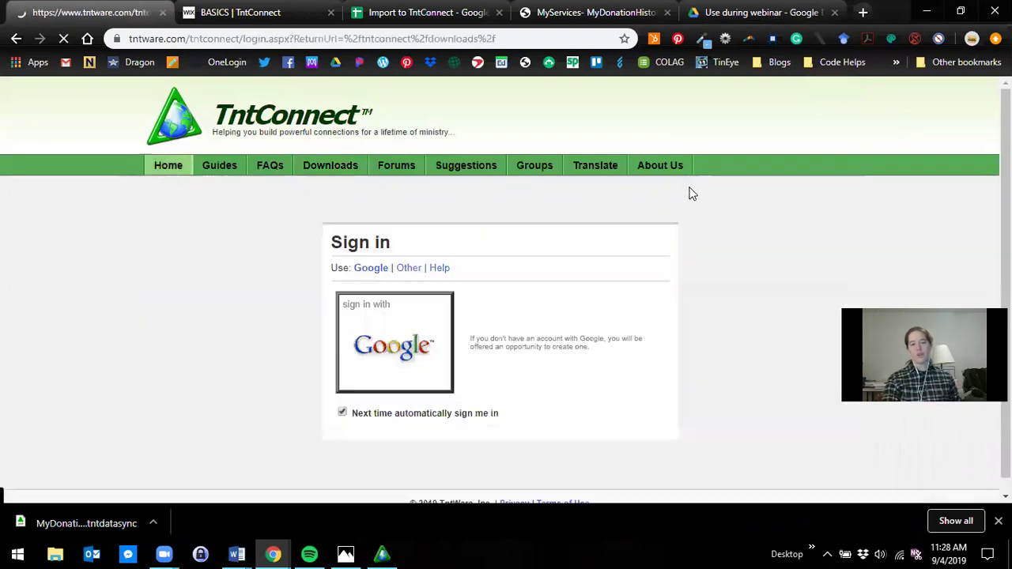
click(422, 373)
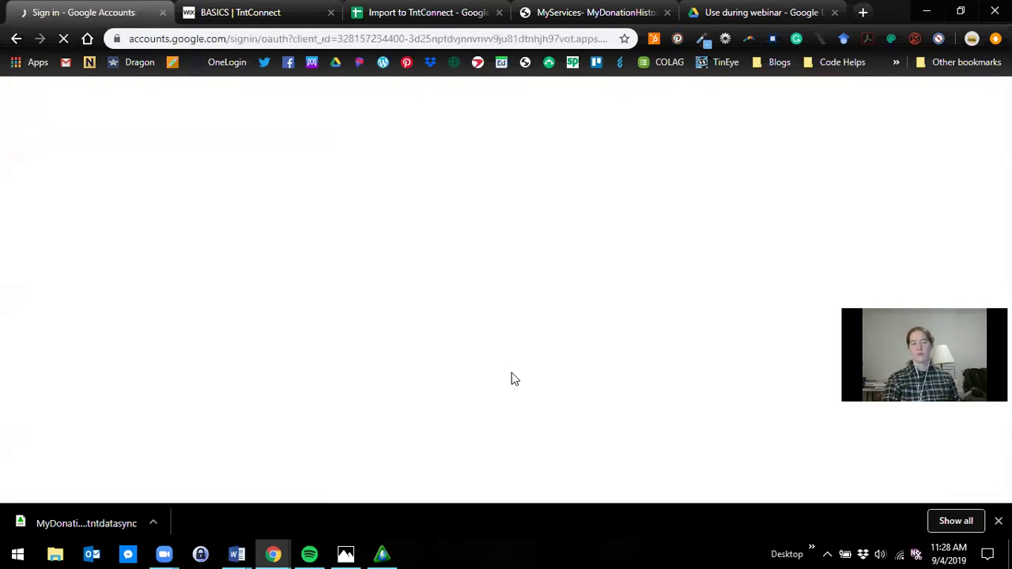
click(406, 247)
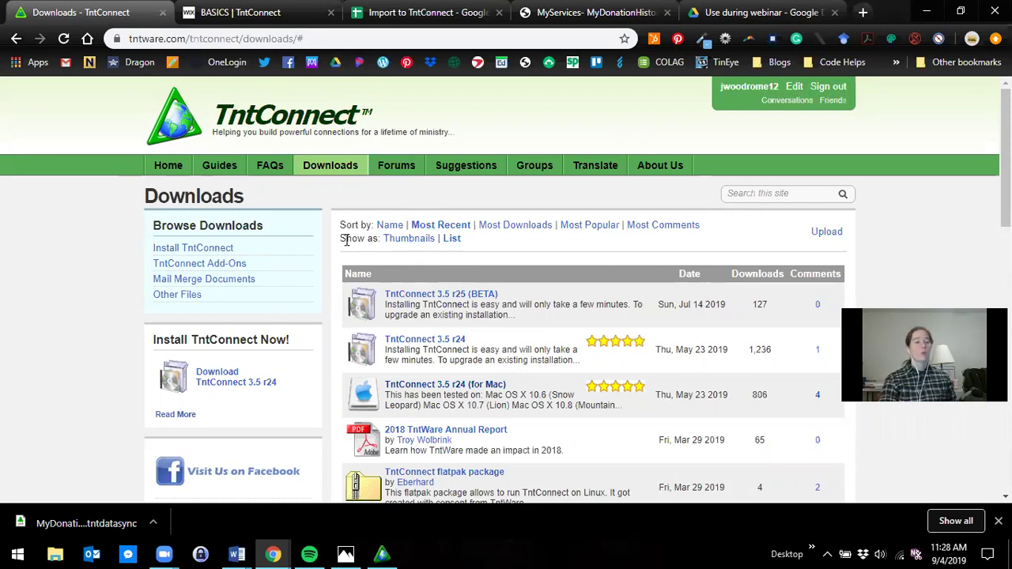
- Return to TntConnect showing the Disney contact's $100 monthly pledge and giving chart
click(384, 554)
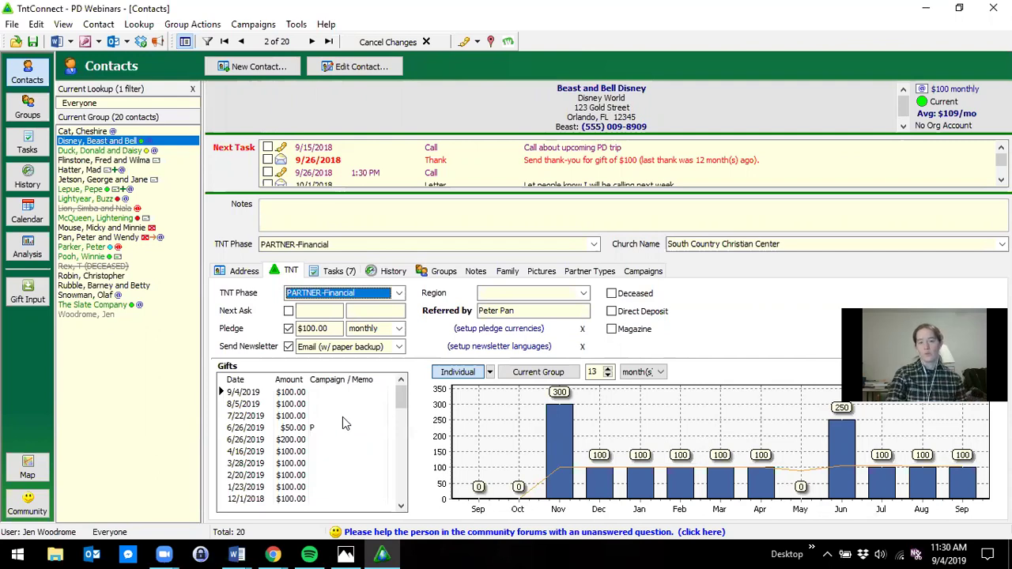
- Start a new gift from the Beast and Bell Disney contact's gift history
click(342, 417)
right_click(342, 418)
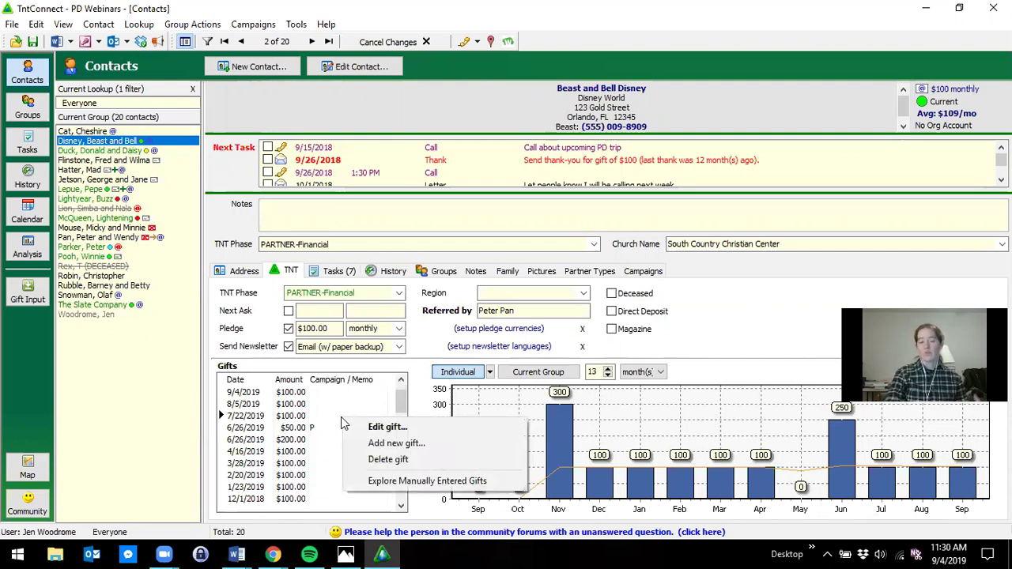
click(380, 445)
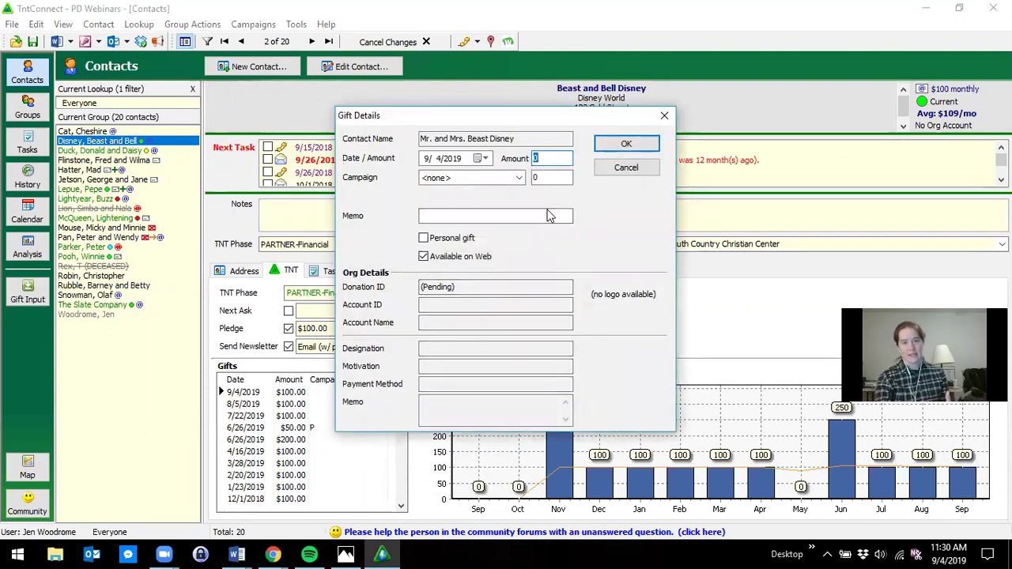
- Enter the gift dated 9/4/2019 with memo 'Gift Card for Birthday' and amount 50
click(486, 159)
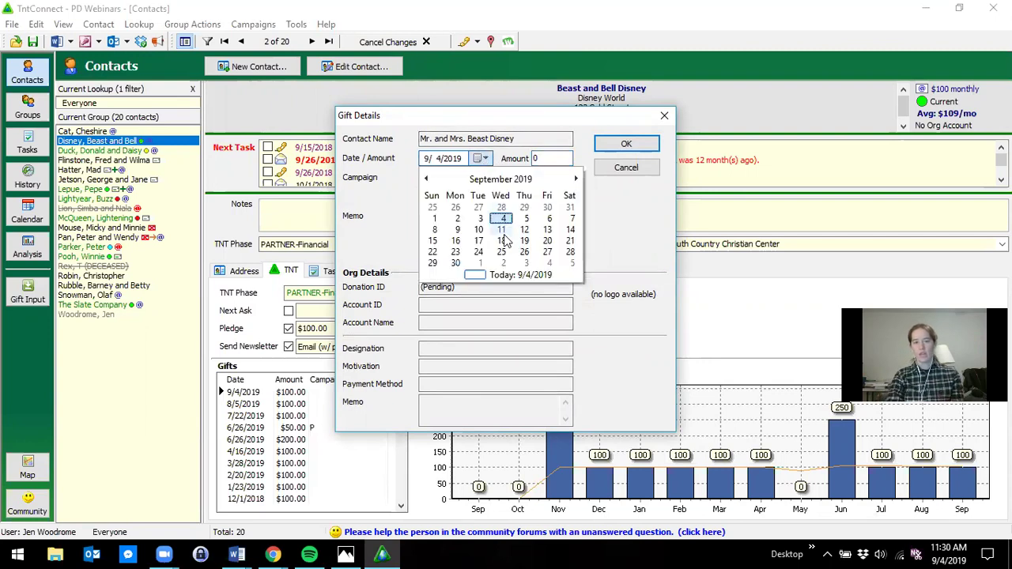
click(555, 158)
click(556, 158)
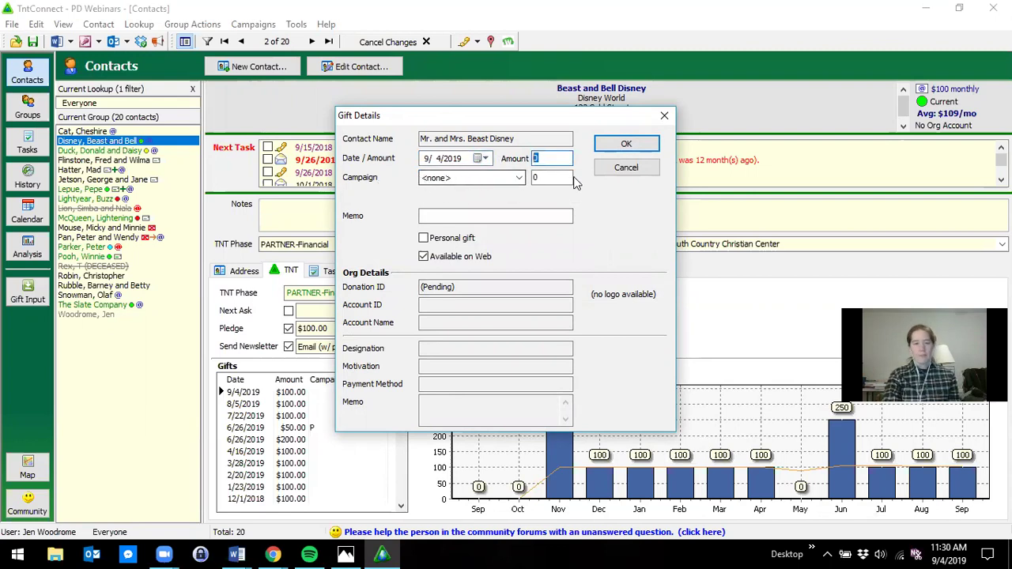
click(432, 219)
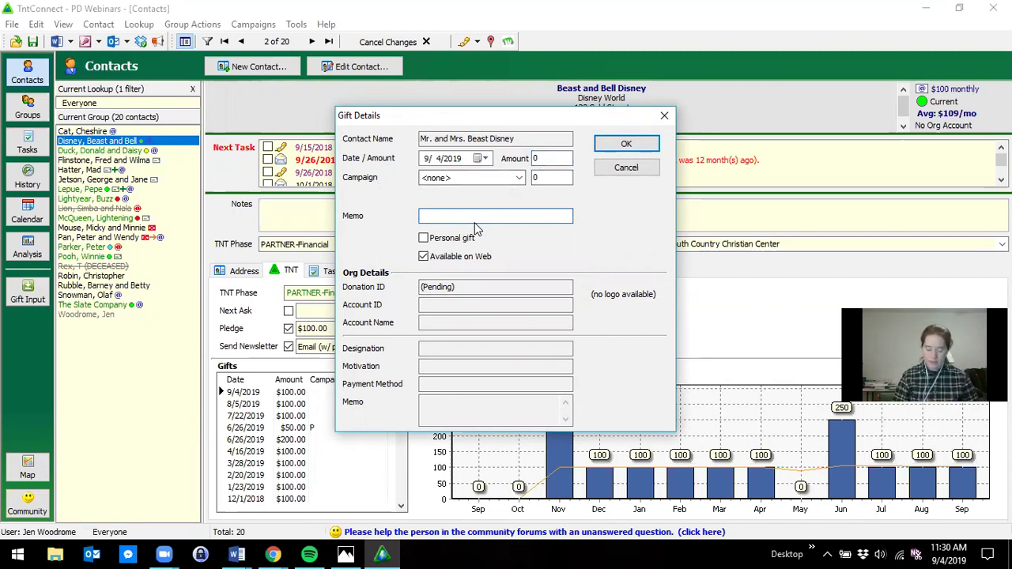
text(Gift Card)
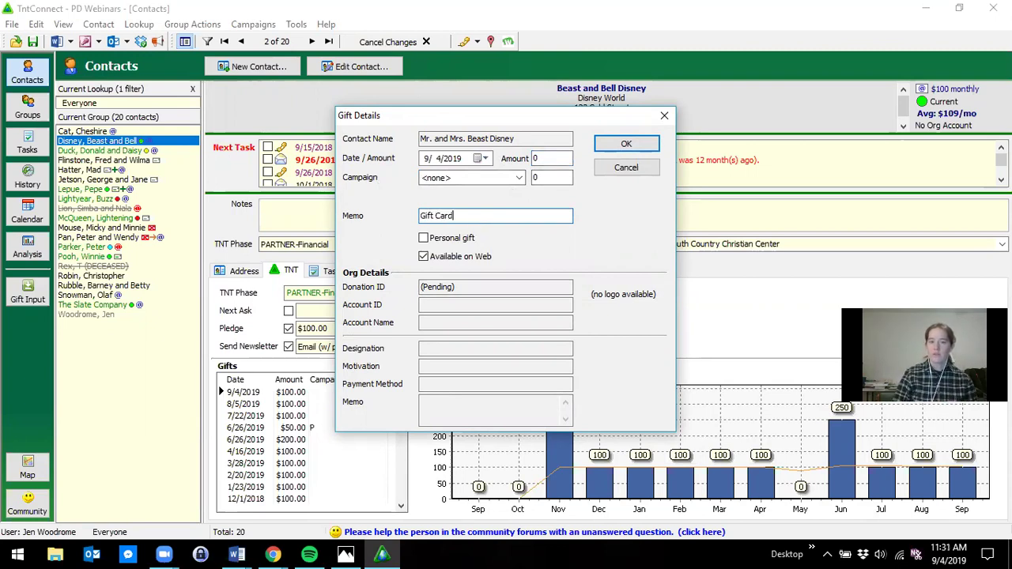
text( for Birthday)
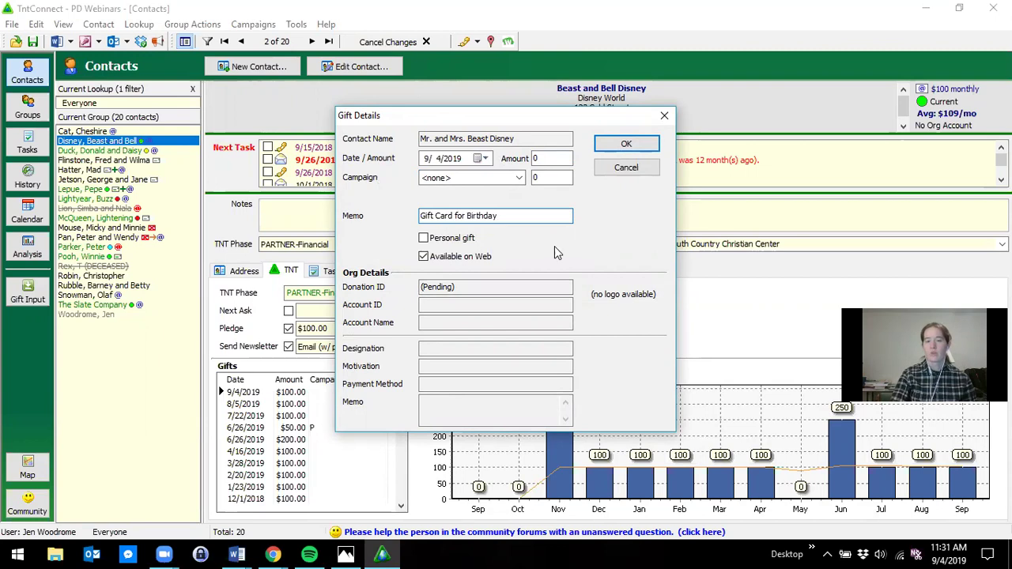
click(551, 159)
text(50)
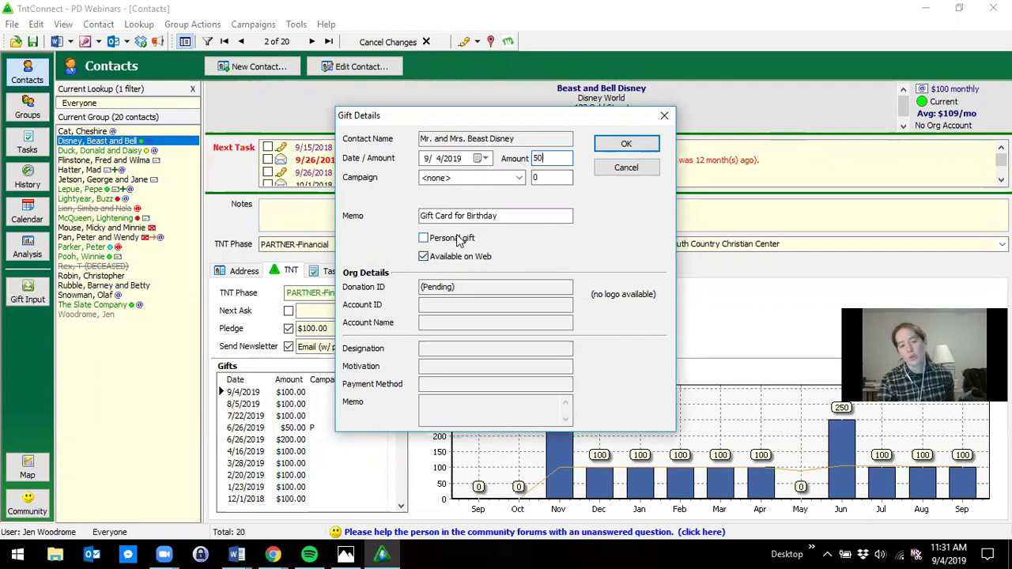
- Save the $50 gift as a personal gift that is not available on the web
click(425, 239)
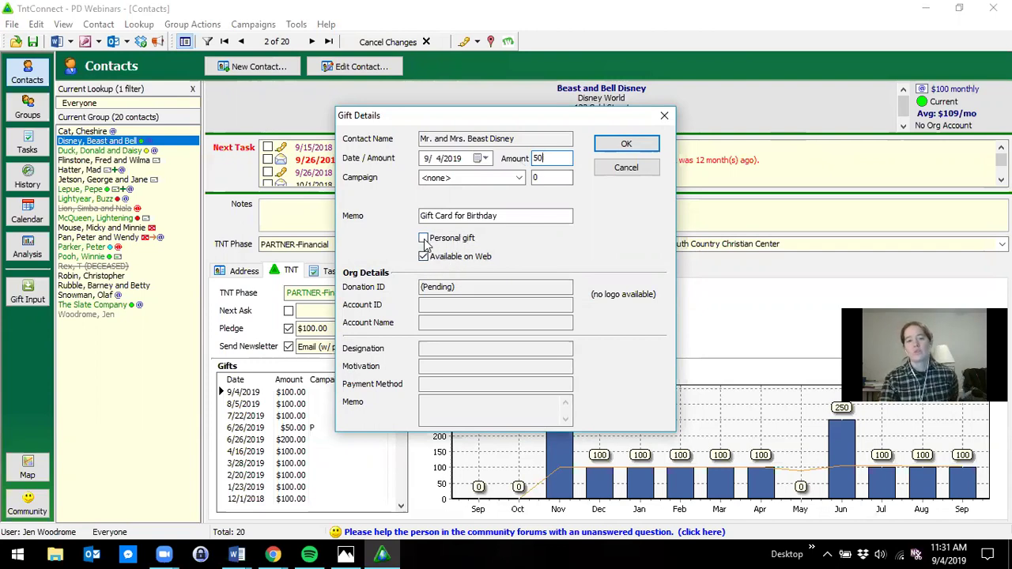
click(424, 239)
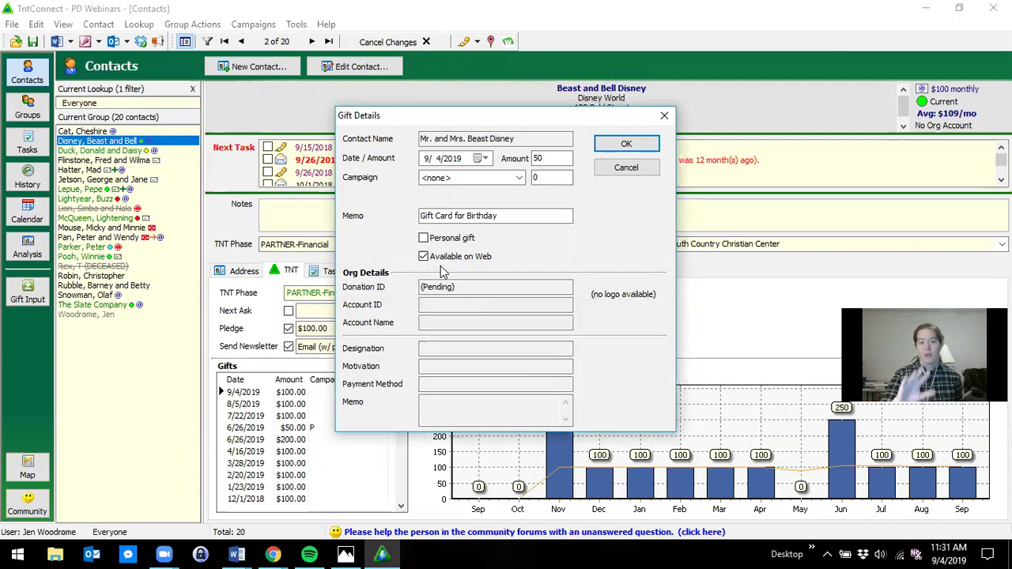
click(423, 257)
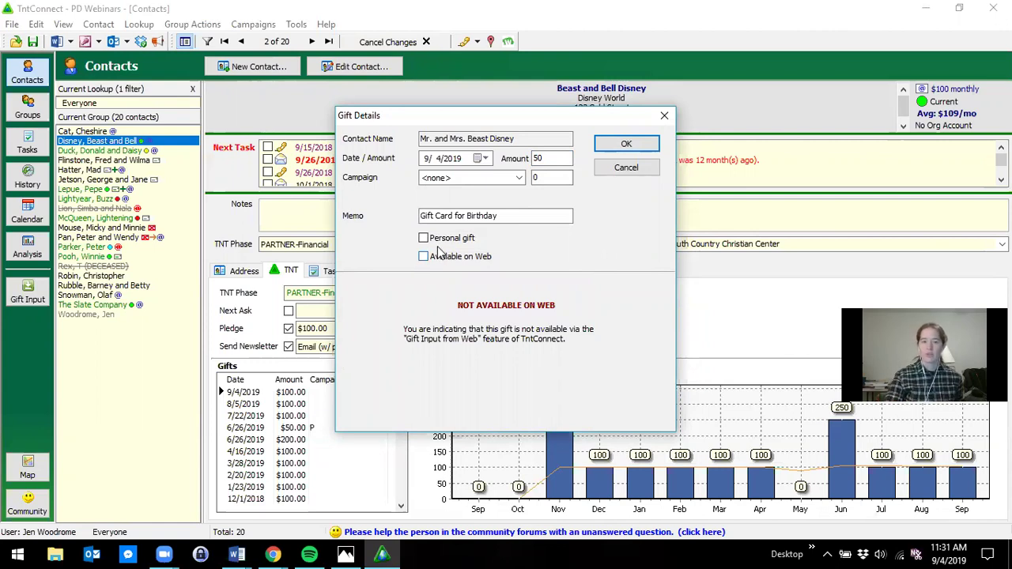
click(424, 238)
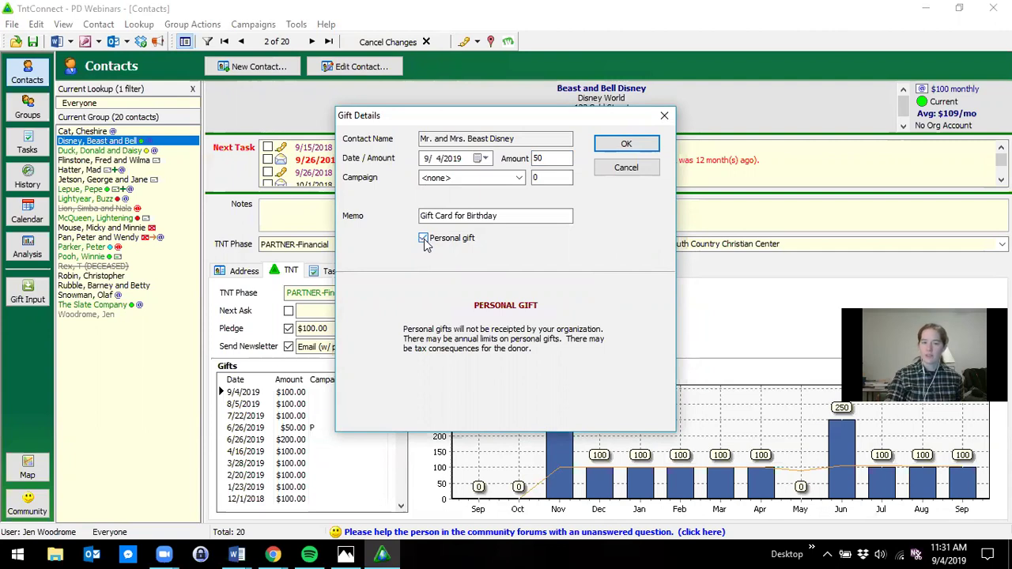
click(626, 146)
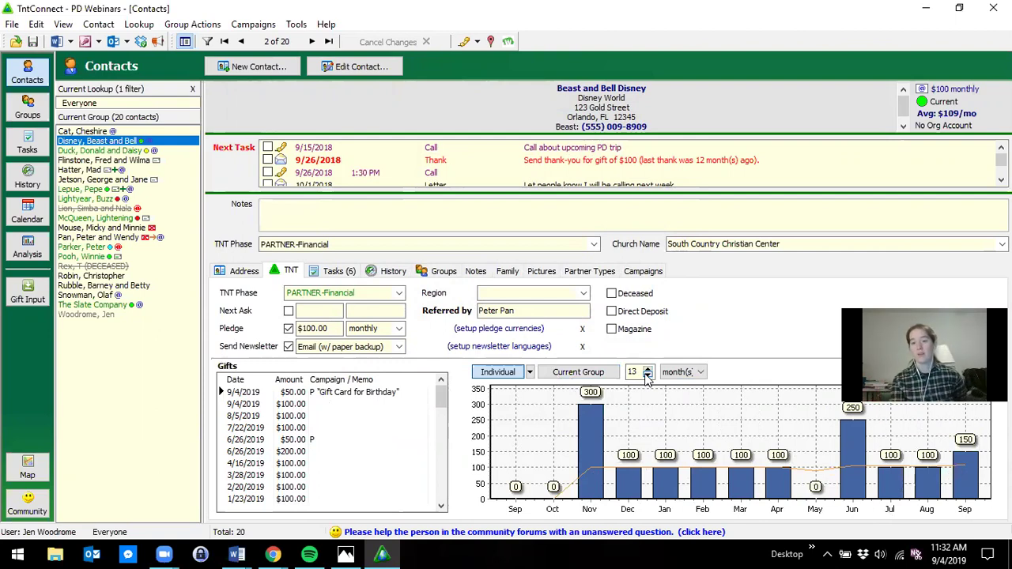
click(647, 377)
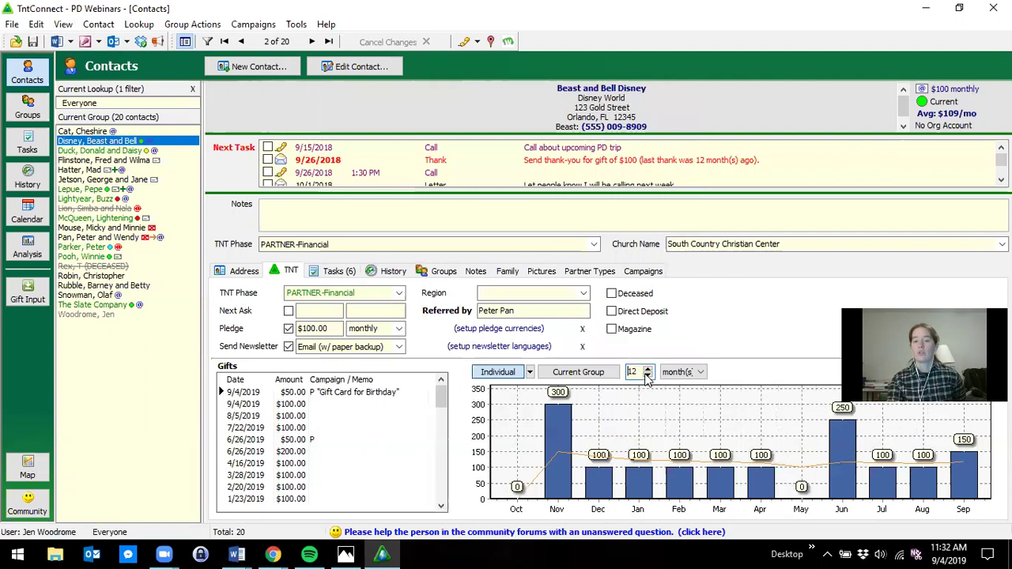
click(647, 376)
double_click(648, 370)
double_click(648, 370)
double_click(648, 370)
double_click(648, 369)
double_click(648, 369)
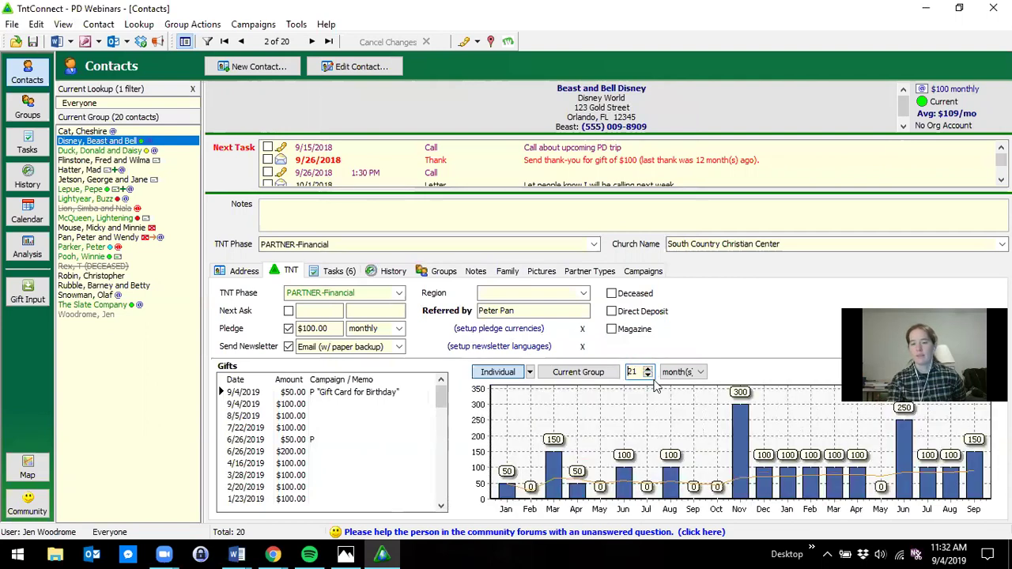
click(647, 377)
click(647, 377)
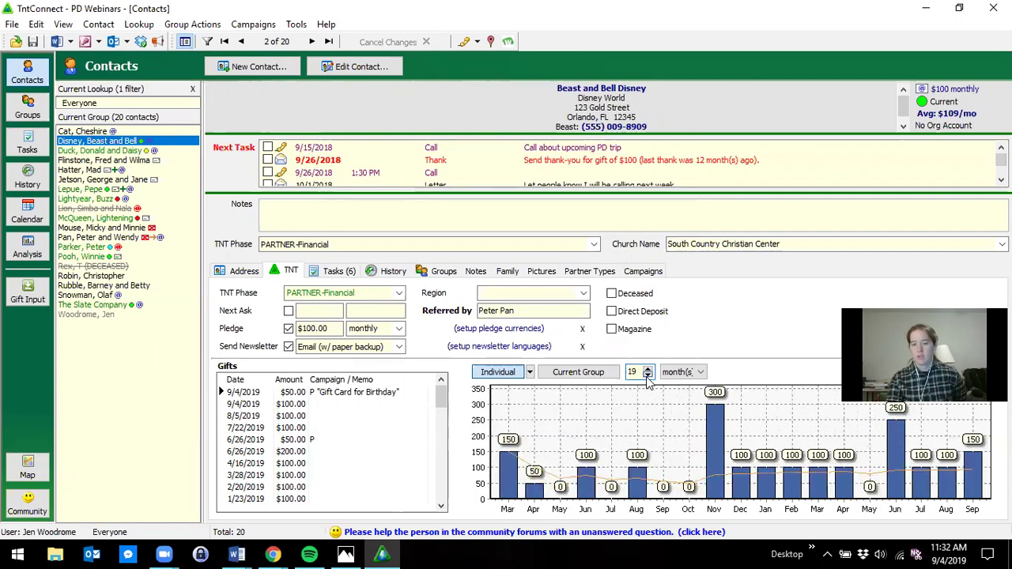
double_click(647, 376)
click(647, 377)
click(648, 377)
click(648, 377)
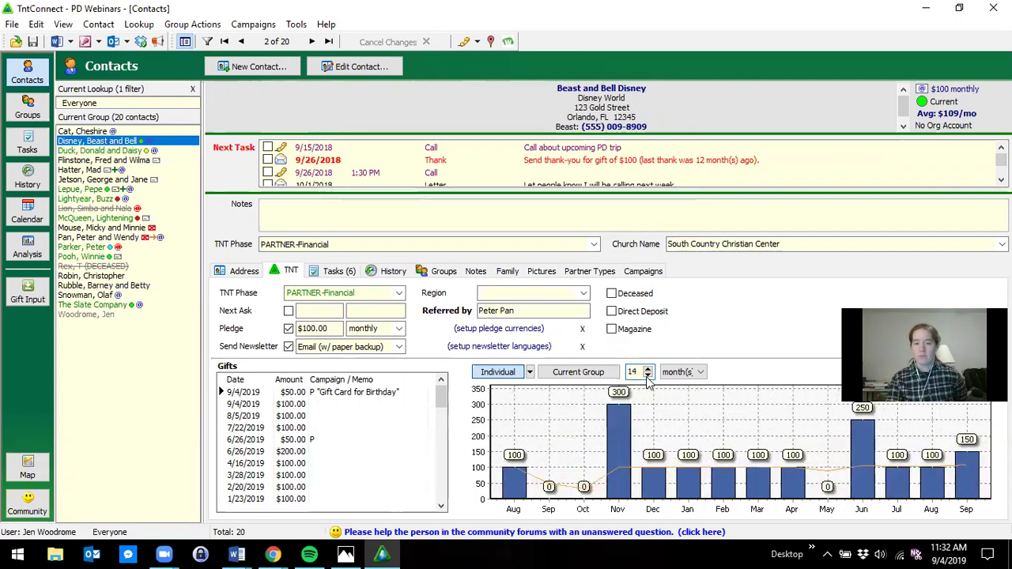
click(648, 376)
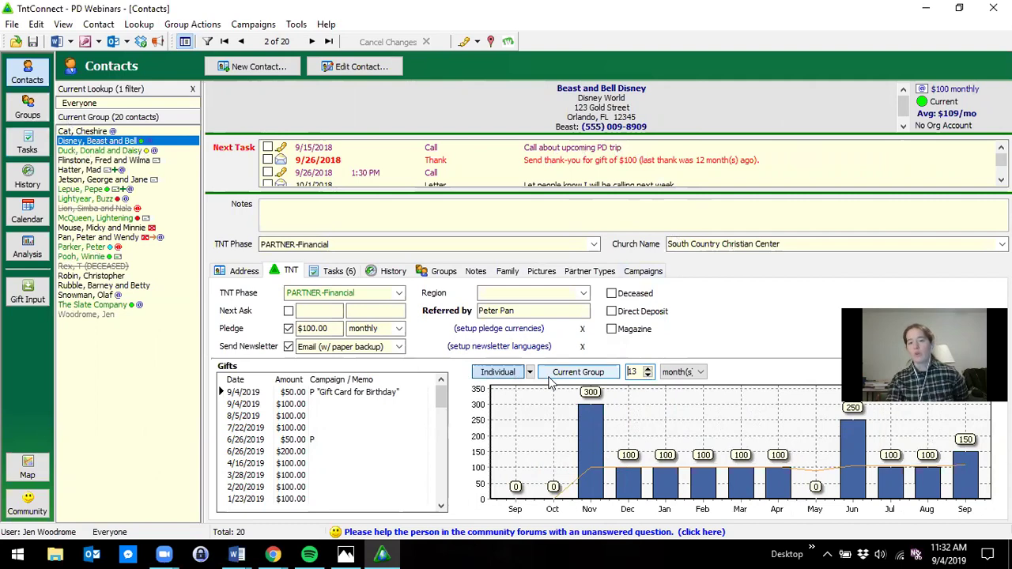
- Chart the monthly gift totals for the whole current group
click(553, 376)
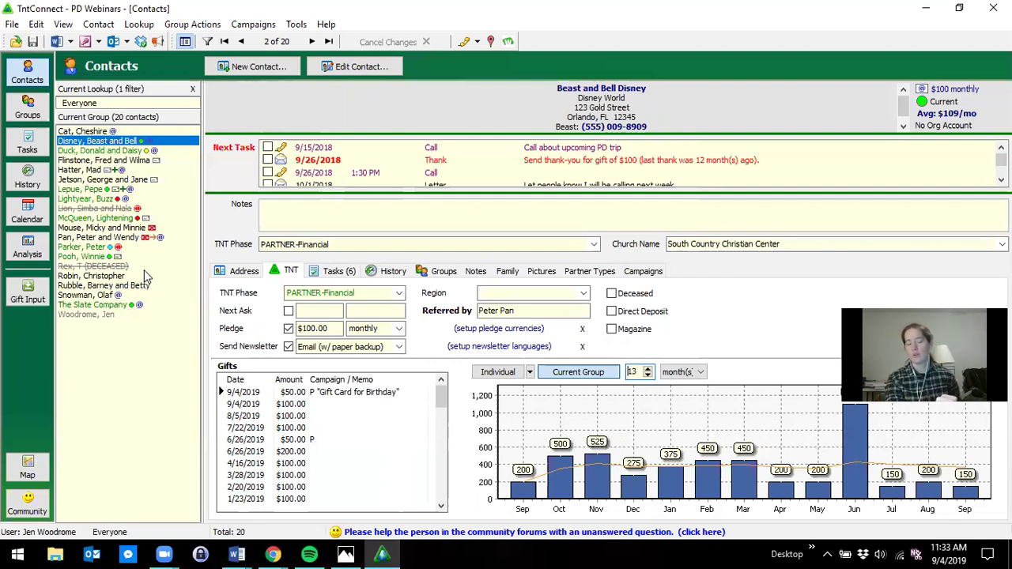
- Switch to this contact's giving statistics details, showing a $108.97 monthly average
click(505, 373)
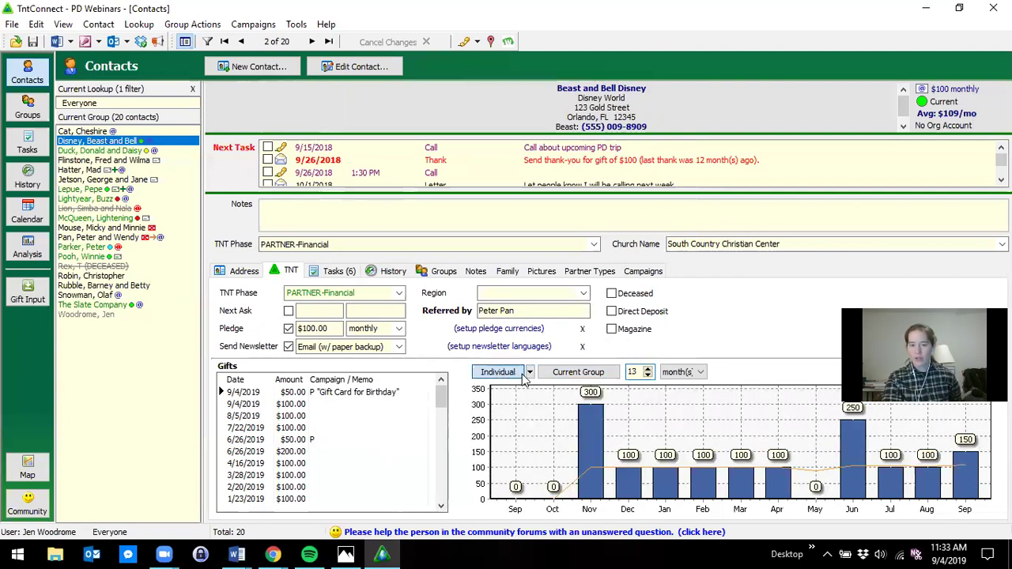
click(530, 372)
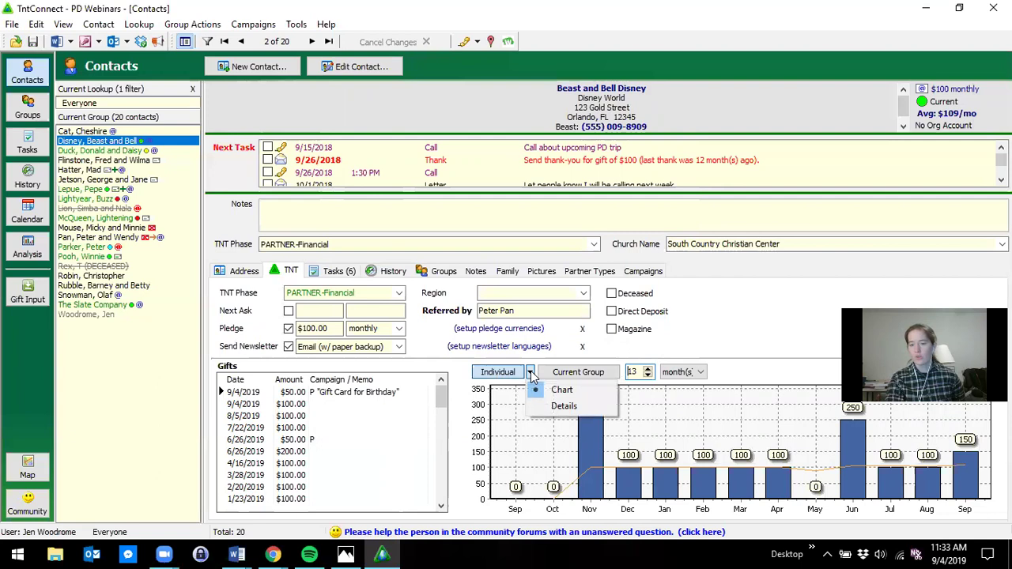
click(563, 407)
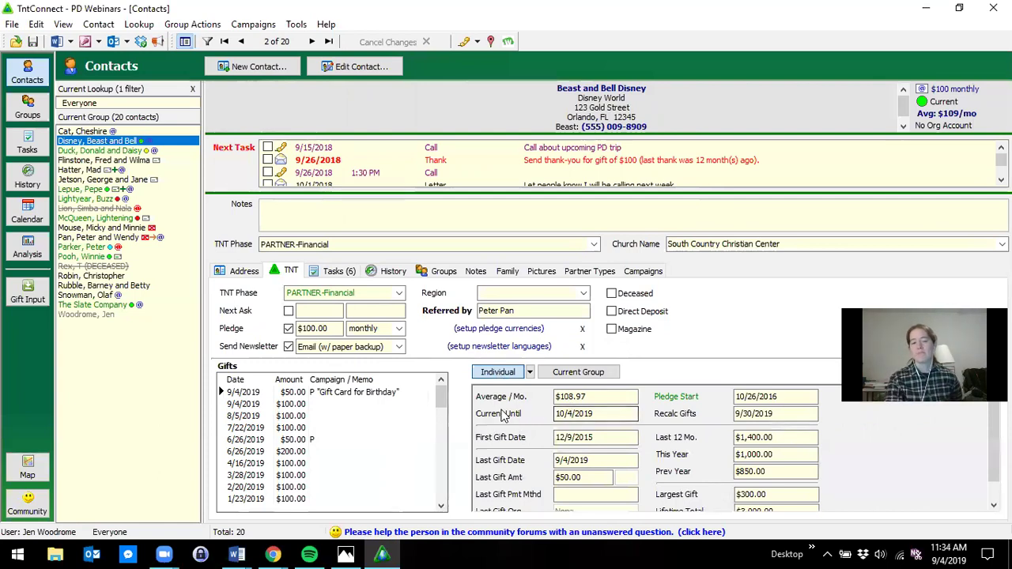
click(569, 416)
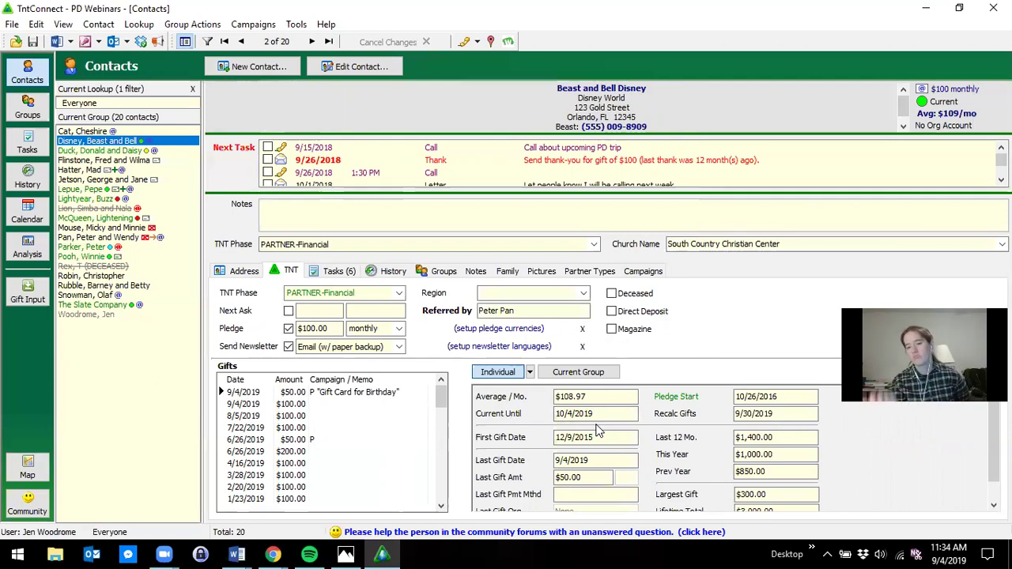
- Switch the individual gift summary back to the 13-month bar chart
click(530, 372)
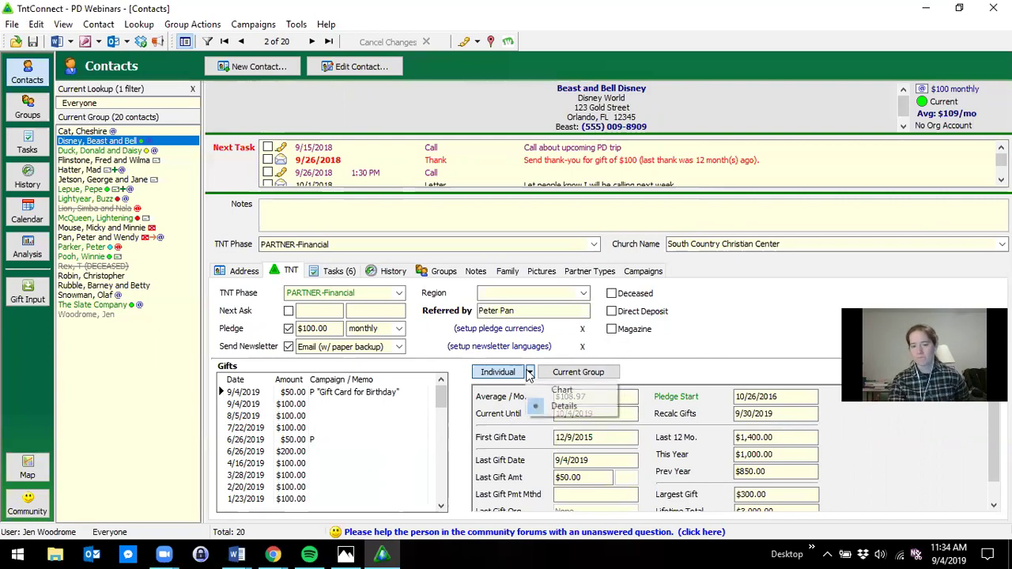
click(542, 394)
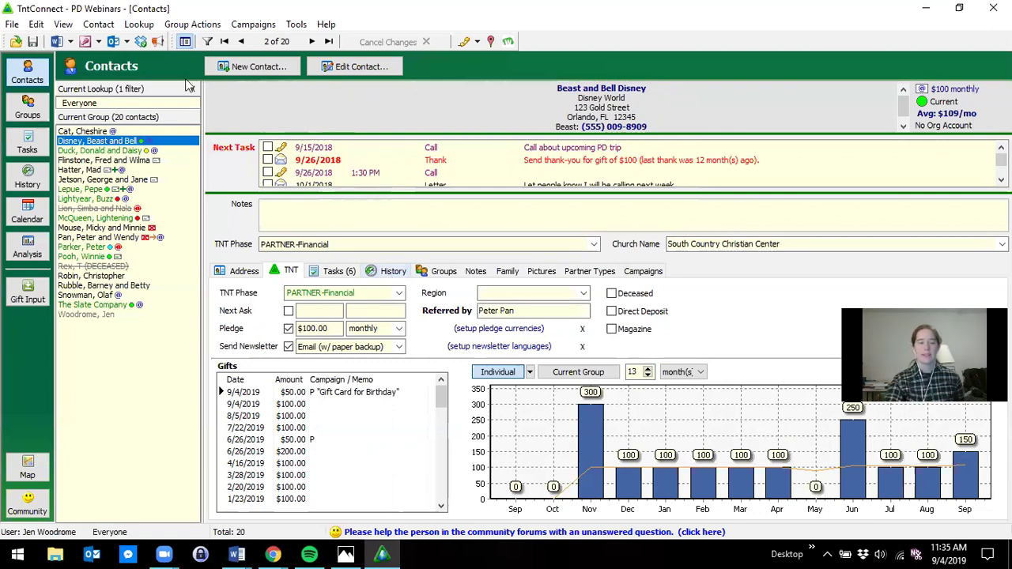
- Run a manual database backup from the File menu labelled 'Named Backup'
click(14, 25)
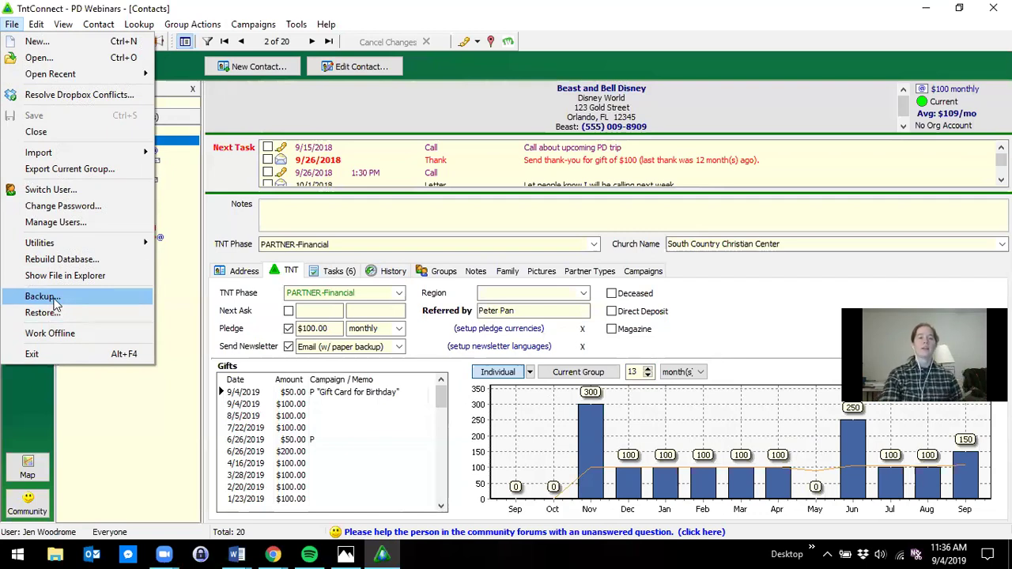
click(56, 298)
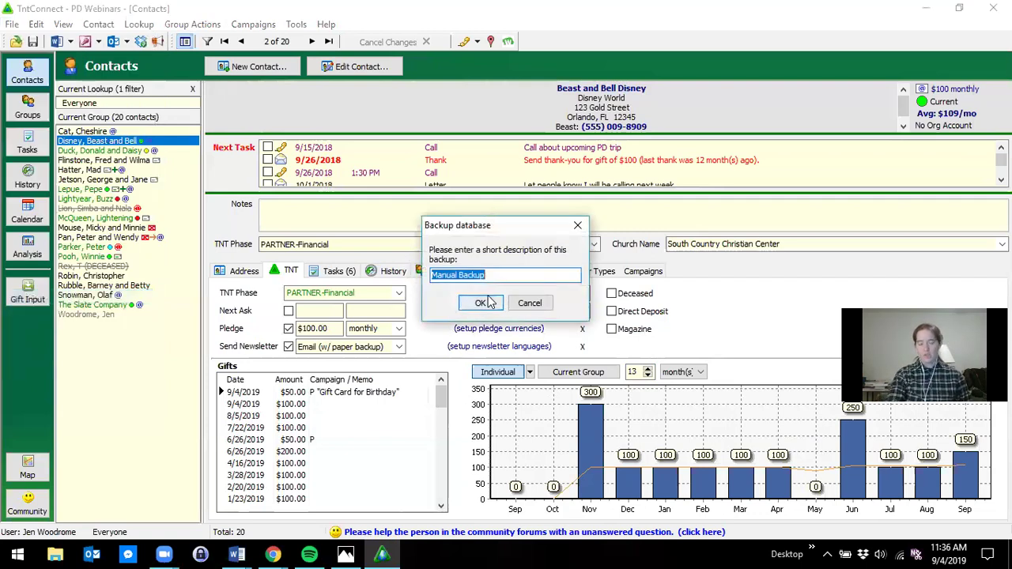
text(Na)
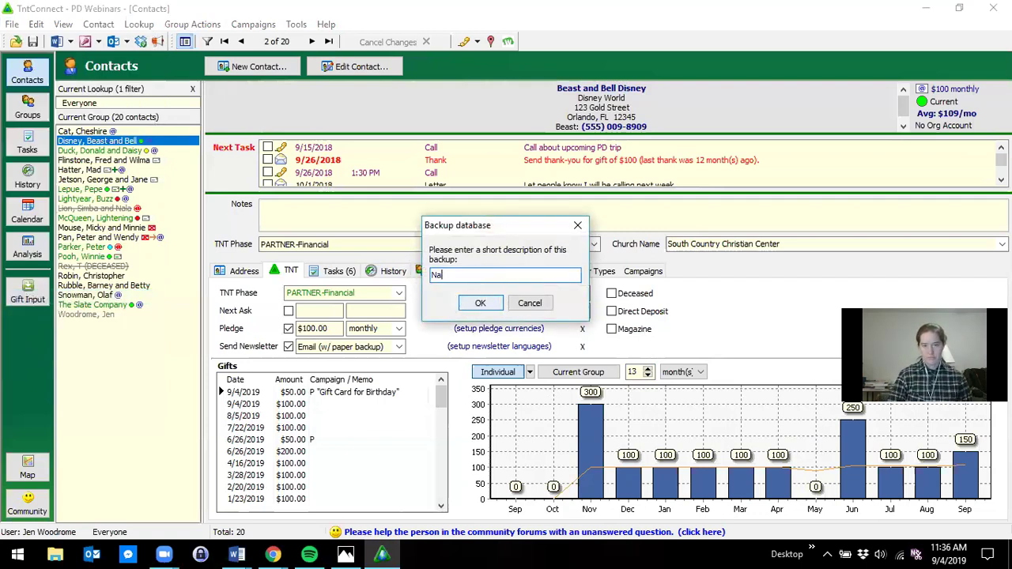
text(med Backup)
key(Return)
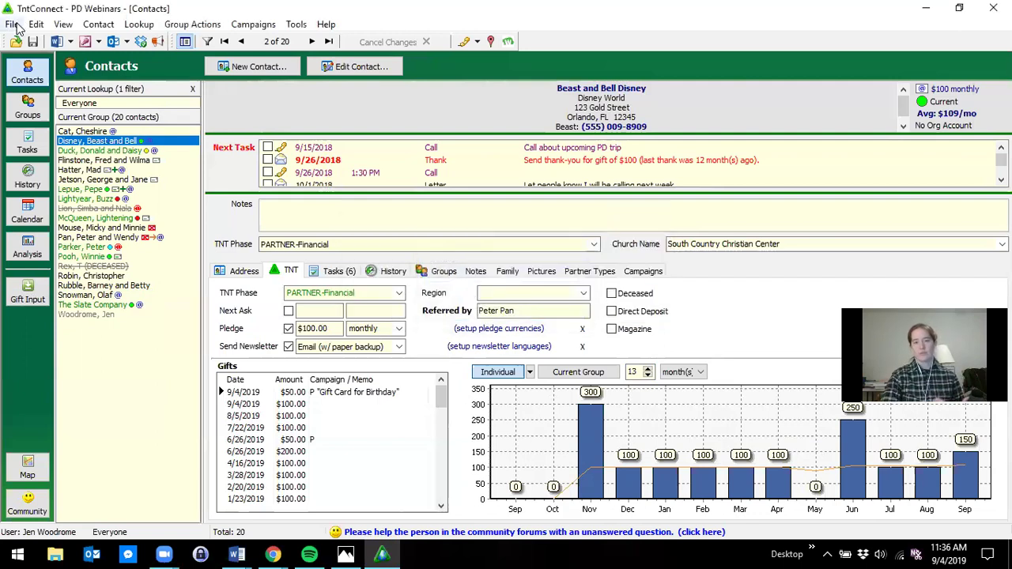
click(12, 24)
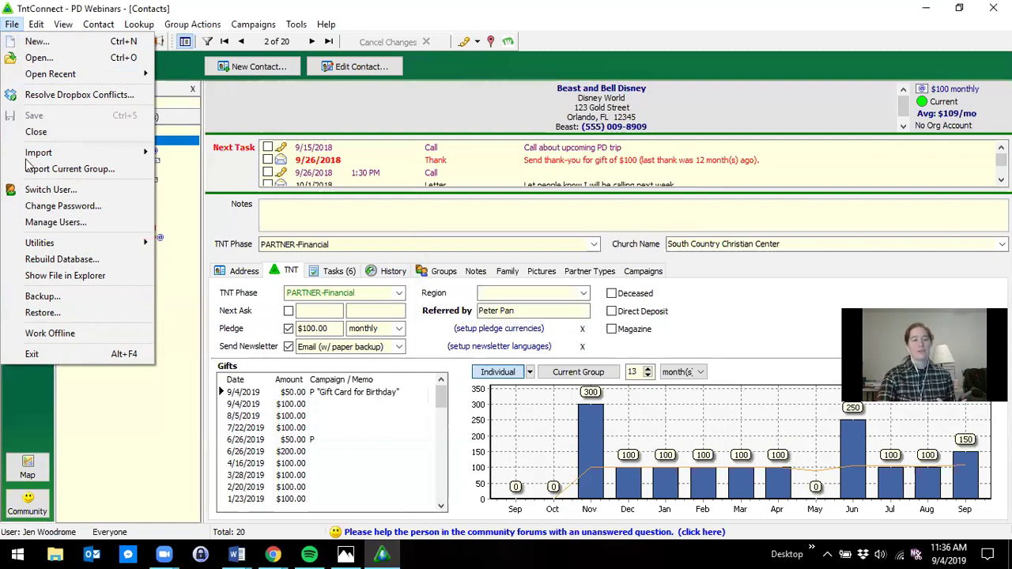
click(41, 312)
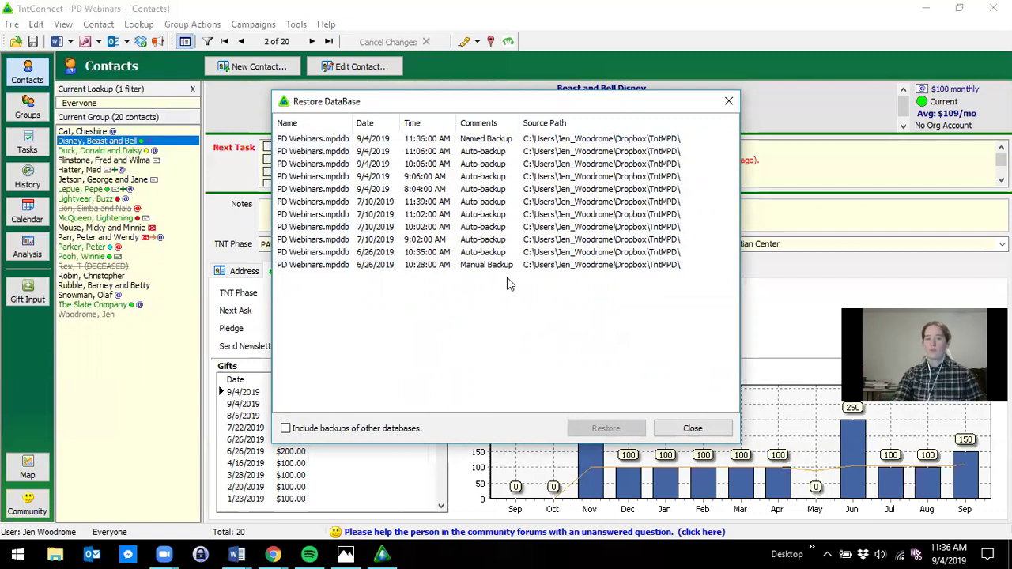
click(671, 429)
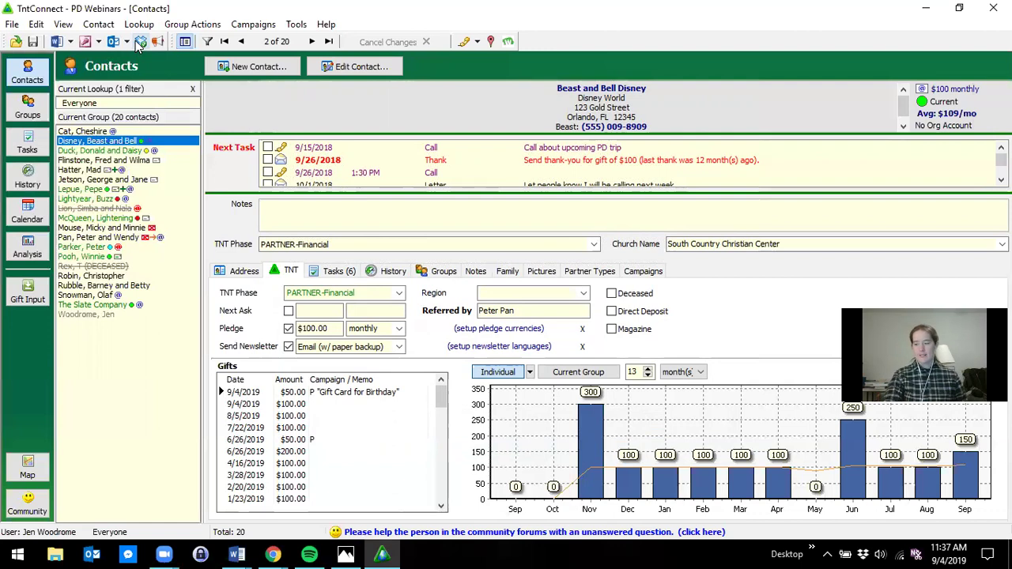
- Open the program Options window from the Tools menu
click(325, 25)
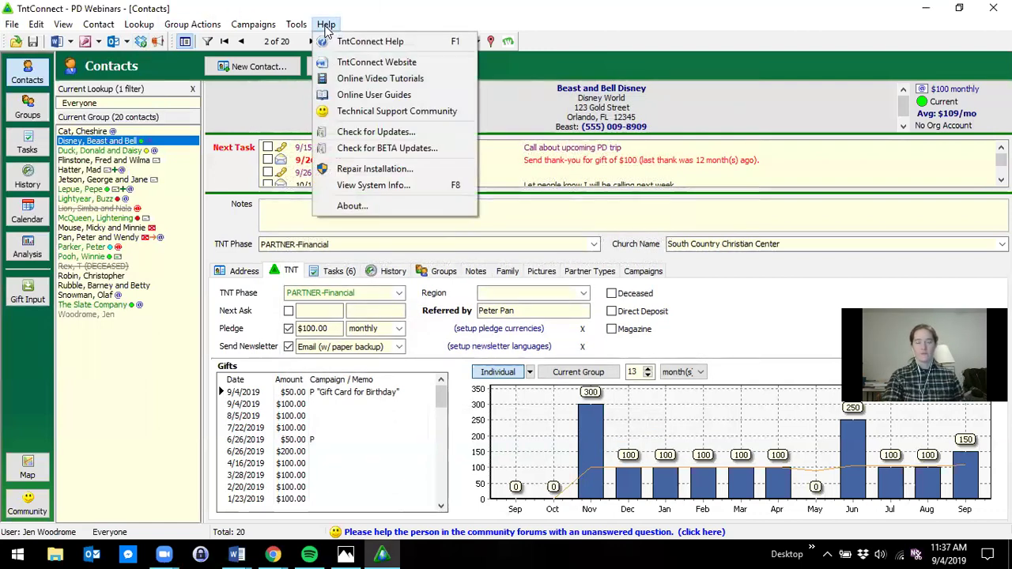
mouse_move(295, 30)
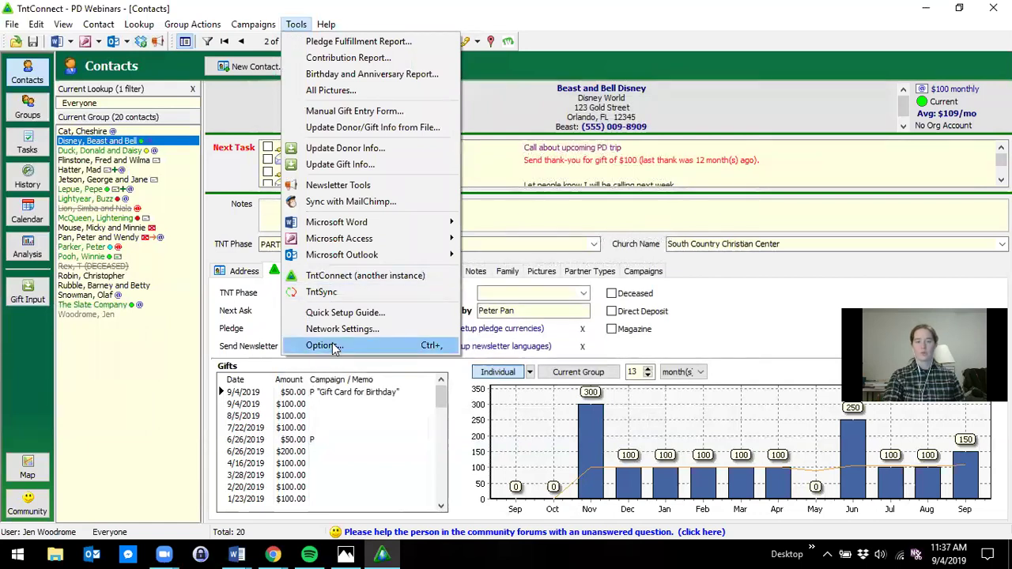
click(323, 345)
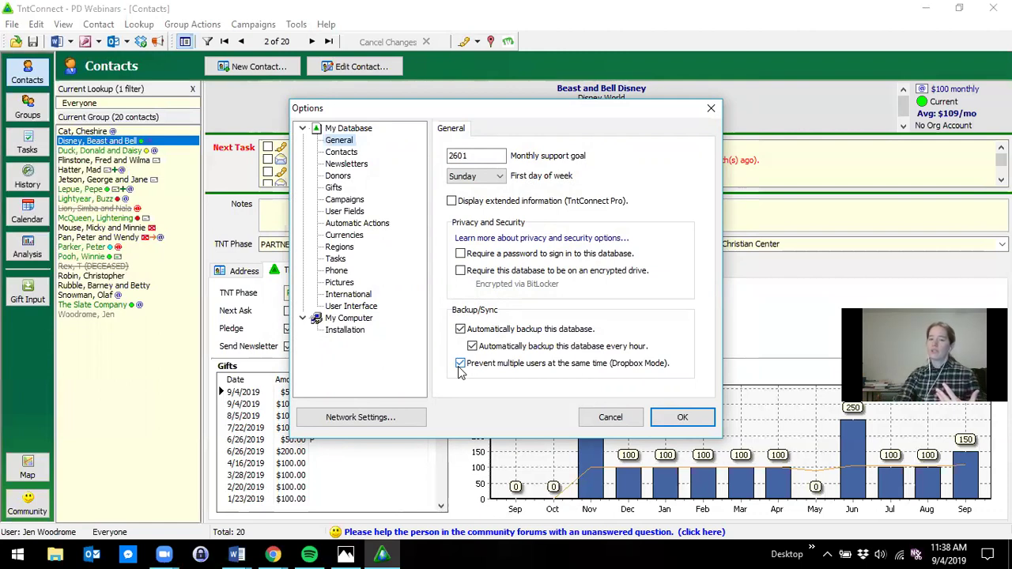
- Leave Dropbox Mode on and close Options without saving changes
click(460, 363)
click(460, 365)
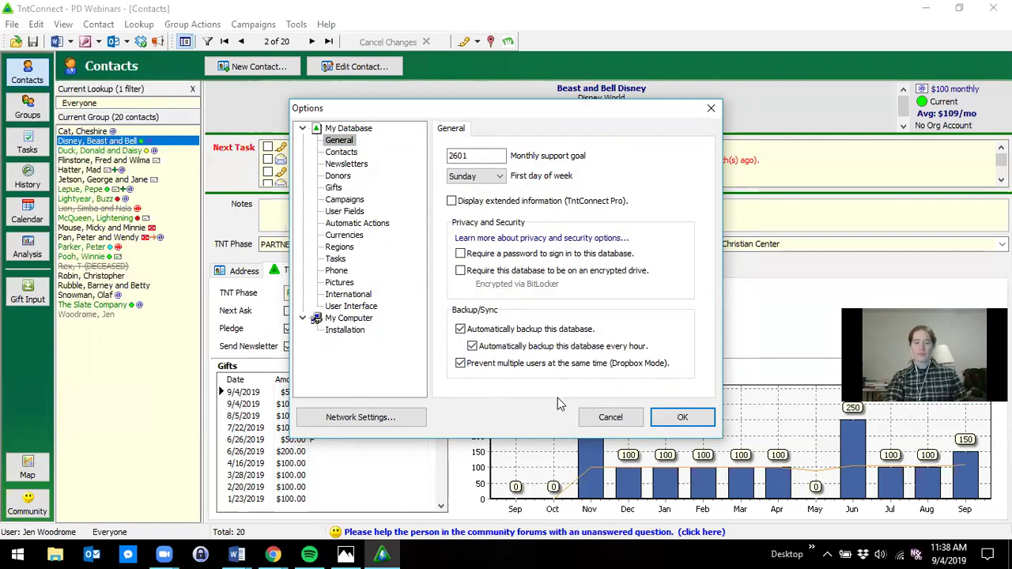
click(606, 417)
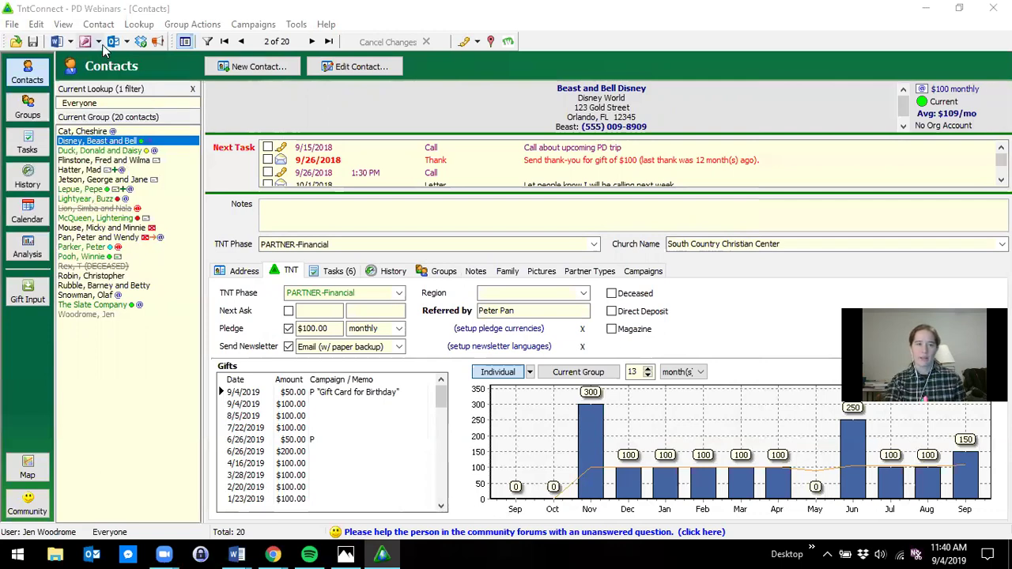
click(93, 26)
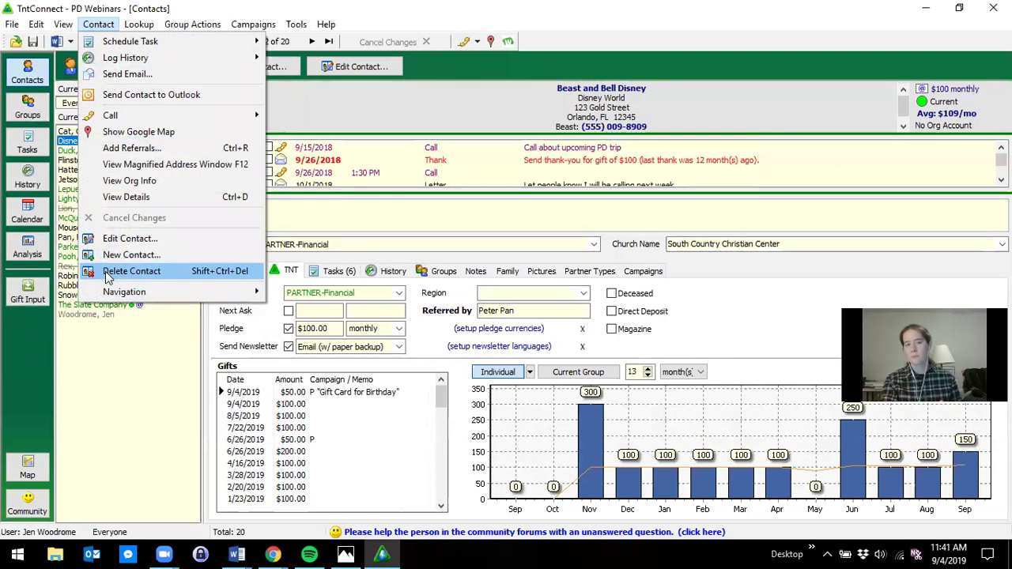
click(120, 406)
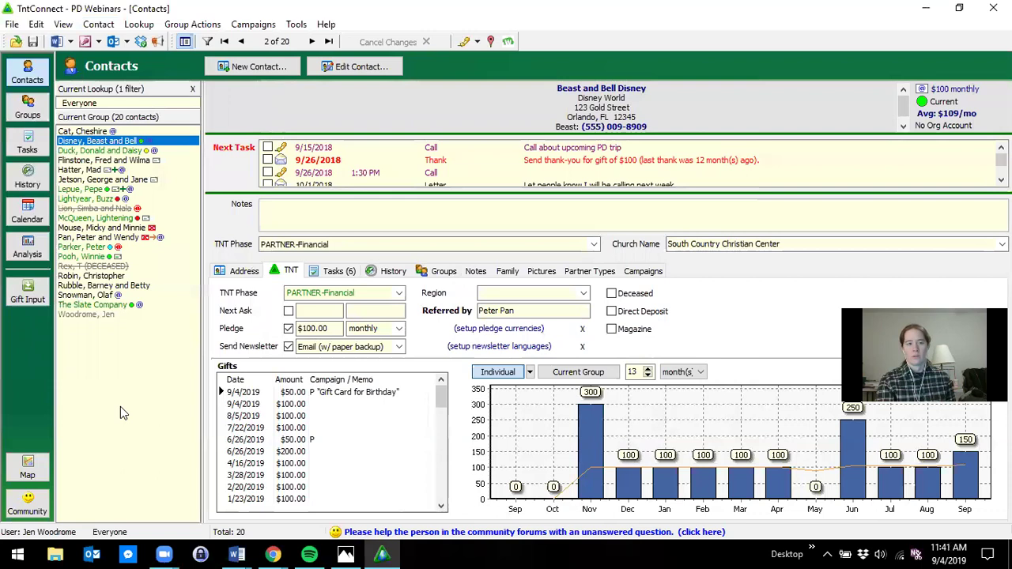